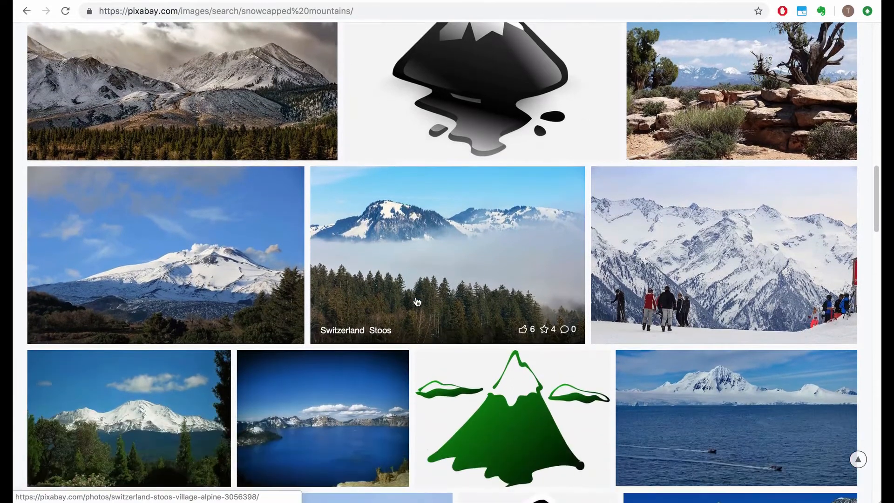
Browse the snowcapped mountains results and review the opened mountain photo pages for suitable reference images.
scroll(417, 302, down, 7)
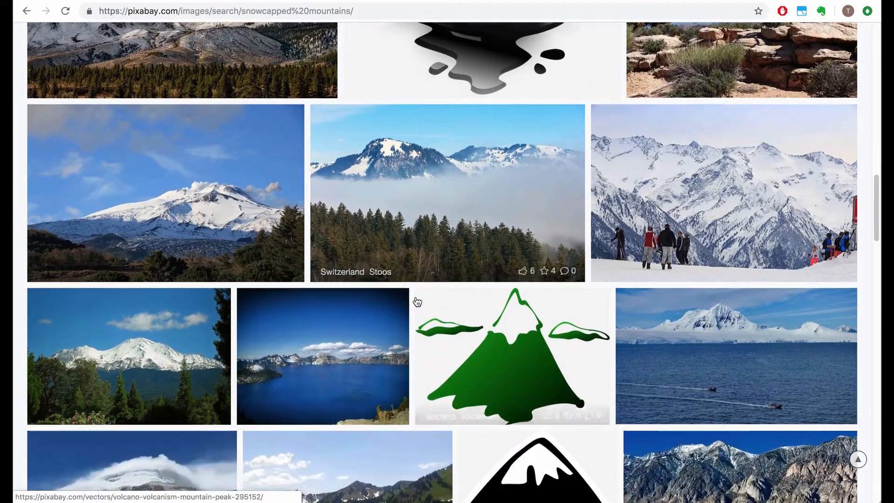
scroll(417, 302, down, 3)
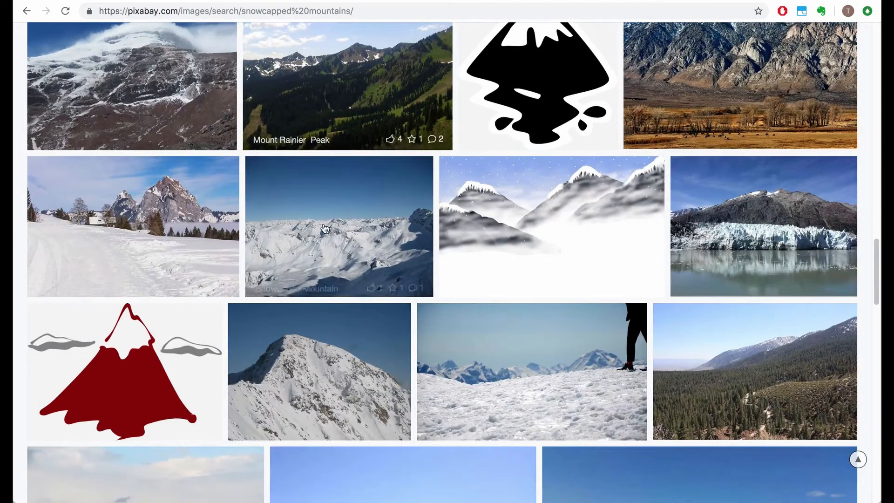
scroll(324, 231, down, 8)
scroll(324, 231, down, 8)
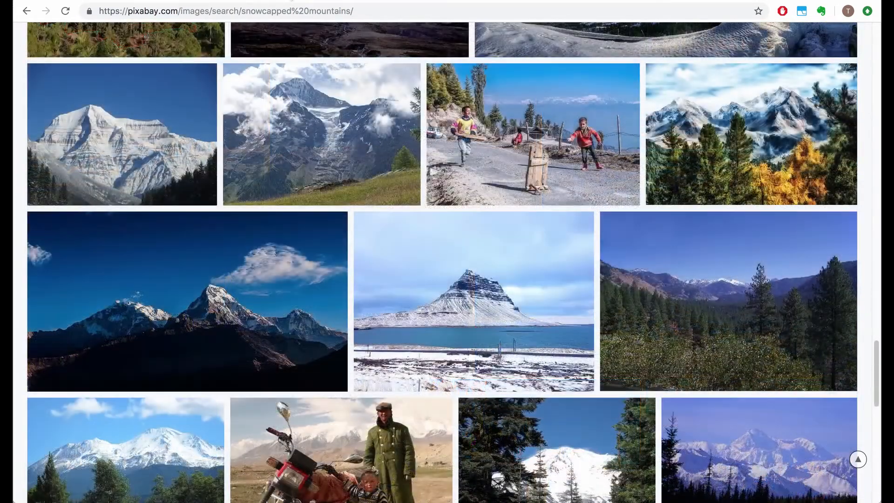
click(294, 47)
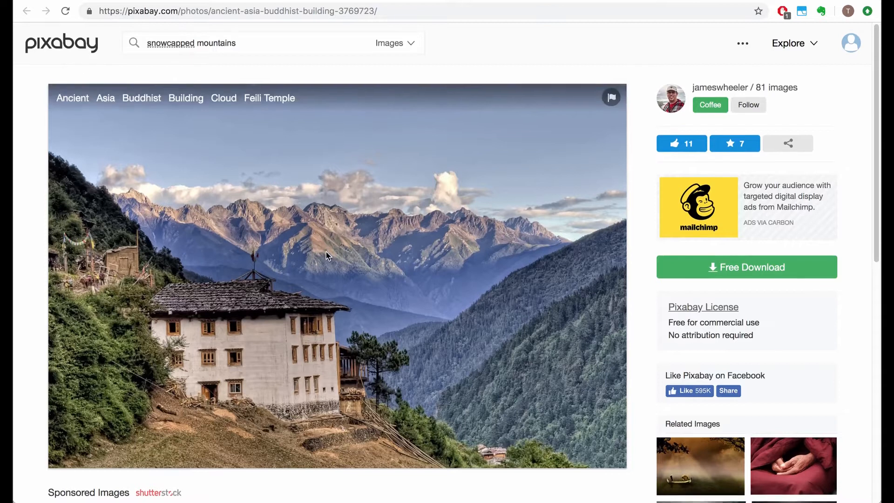
scroll(326, 251, down, 1)
key(Right)
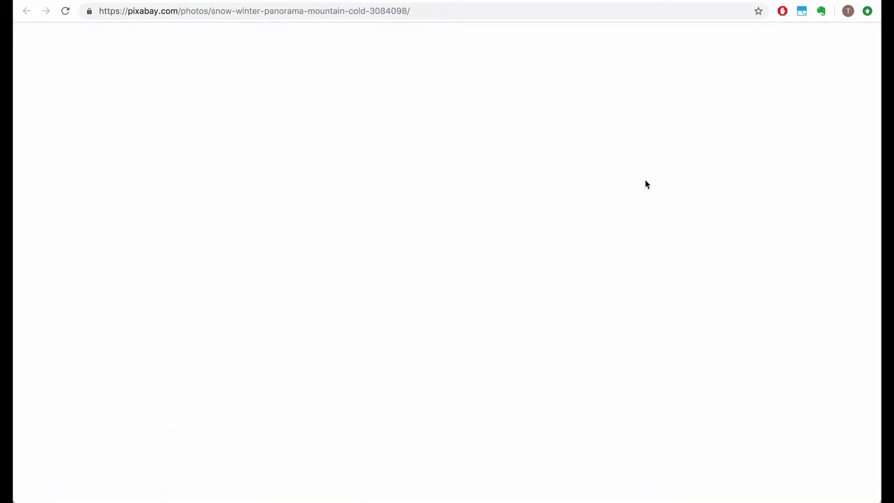
key(Right)
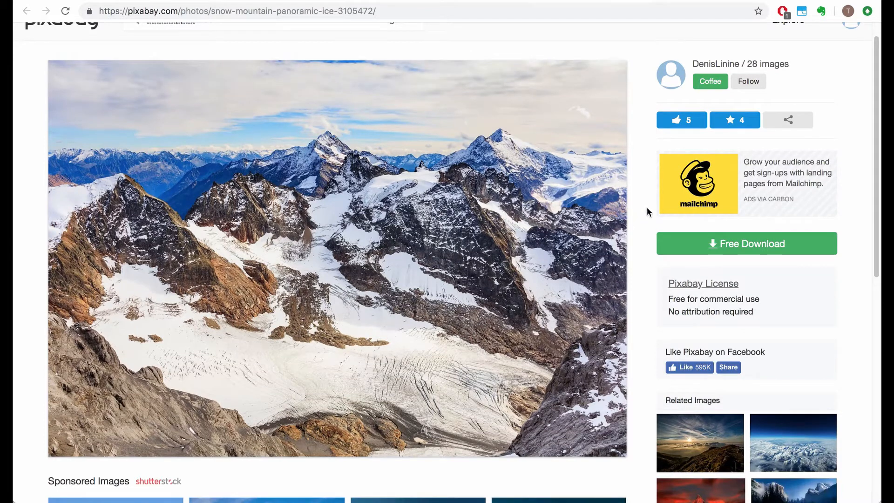
key(Right)
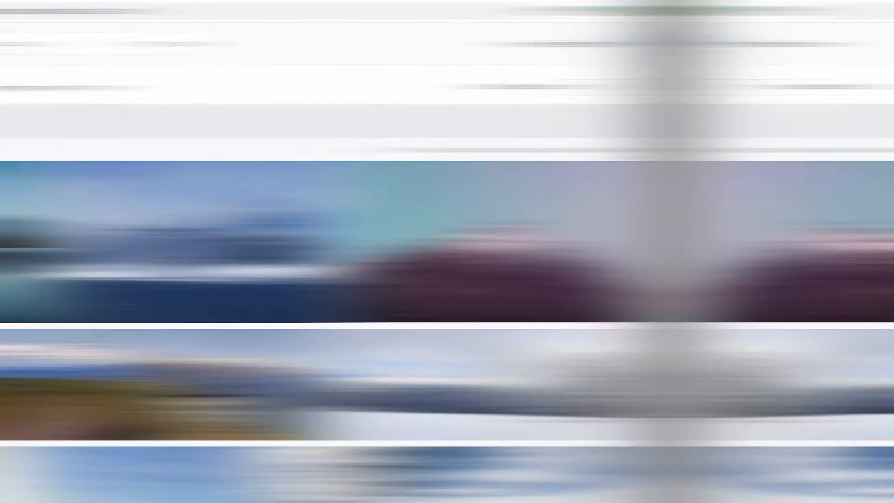
Search for deer and filter the results to vector graphics.
text(deer)
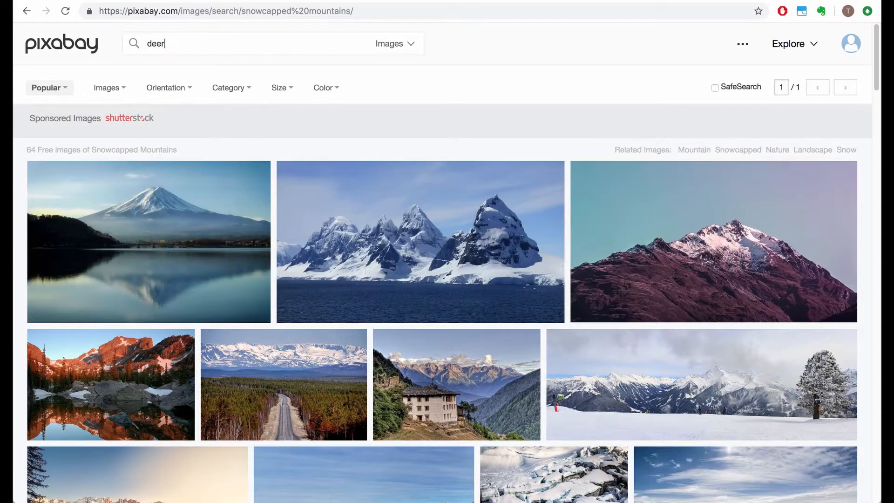
key(Return)
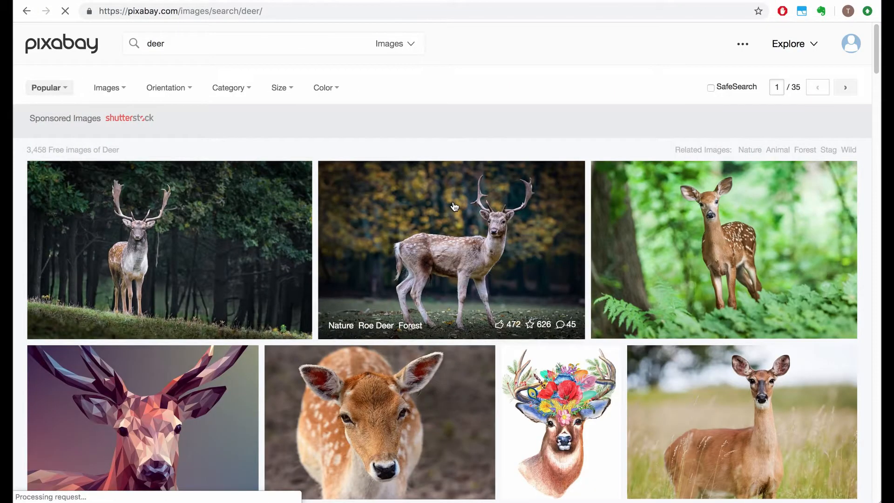
click(124, 88)
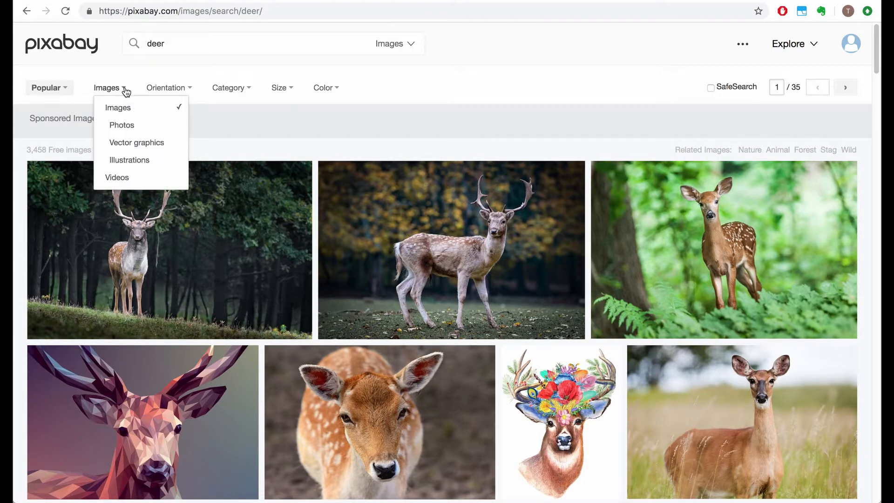
click(124, 143)
Look through the deer vector graphics, examine the full elk silhouette on its page, and close that page.
scroll(383, 228, down, 10)
scroll(383, 228, down, 15)
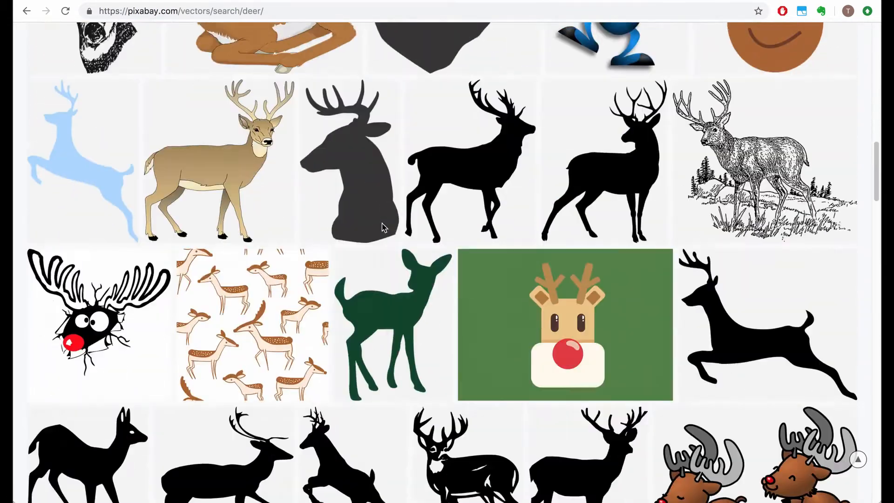
scroll(383, 227, down, 7)
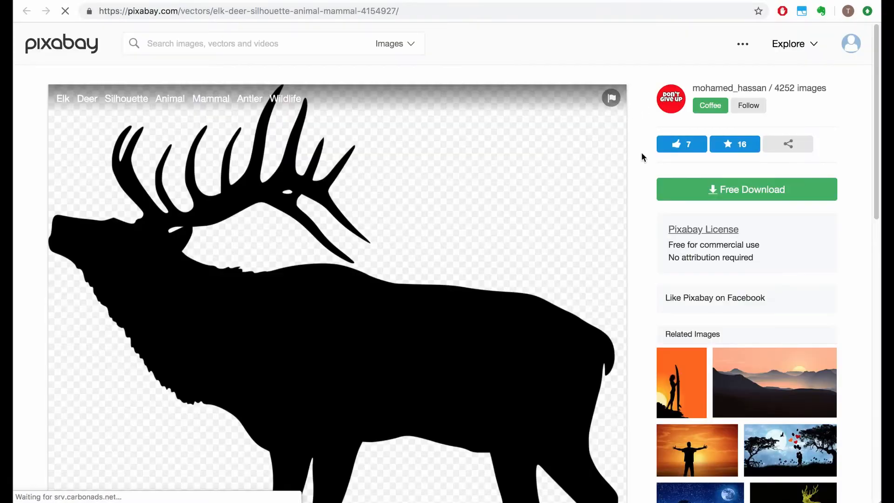
scroll(632, 188, down, 3)
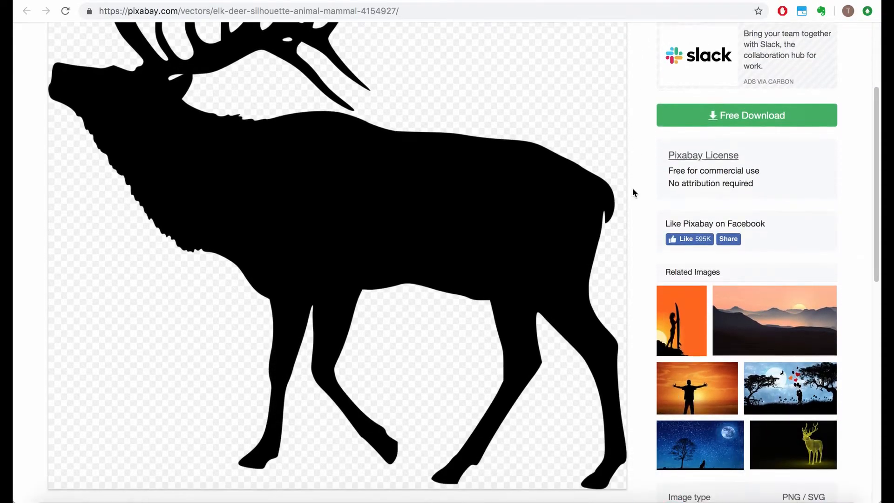
key(super+w)
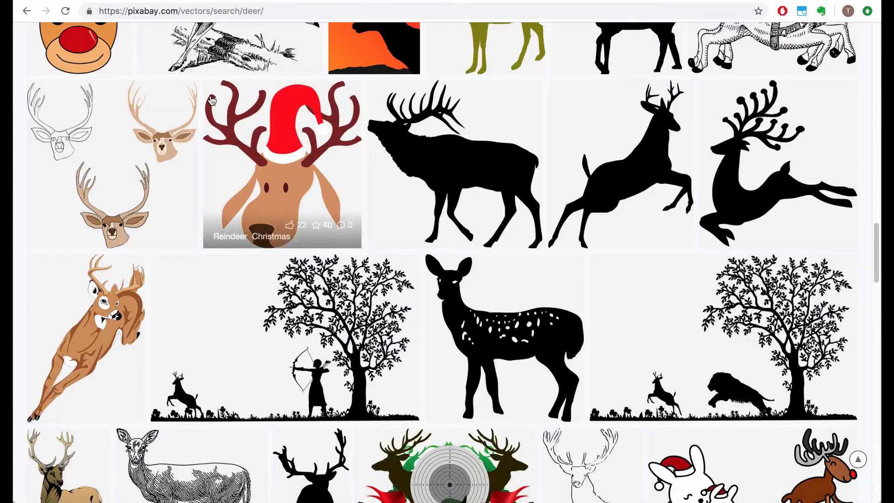
Search the vector graphics for "birds flying" and look through the results for a flock silhouette.
scroll(212, 101, up, 20)
scroll(212, 101, up, 1)
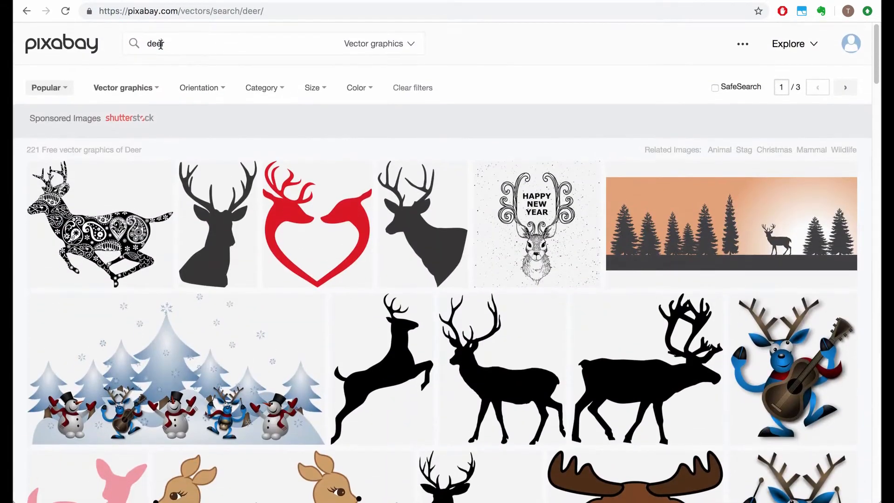
text(birds flying)
key(Return)
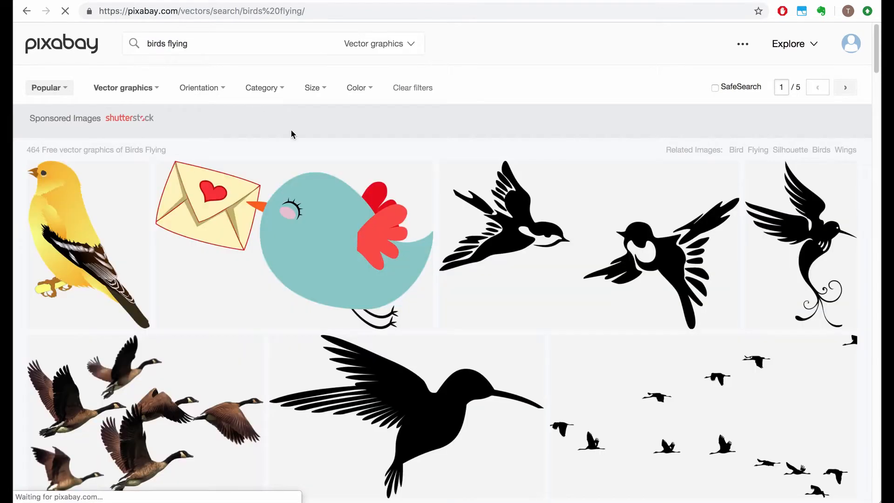
scroll(350, 250, down, 9)
scroll(352, 252, down, 5)
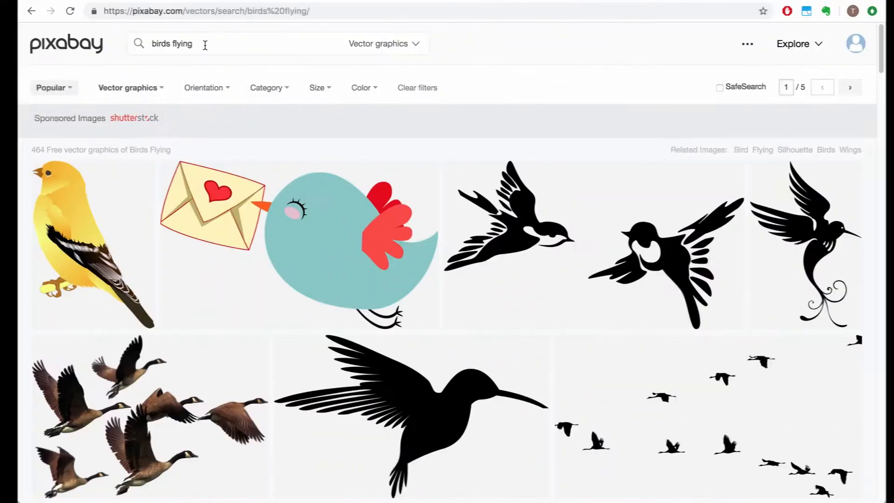
Search the vector graphics for "pine trees" and look over the tree silhouettes.
drag(204, 45, 112, 49)
text(pine trees)
key(Return)
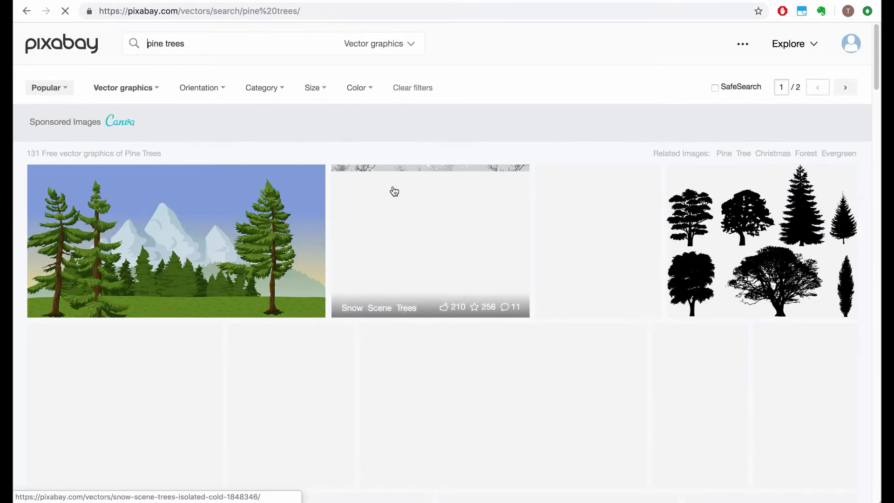
scroll(380, 186, down, 2)
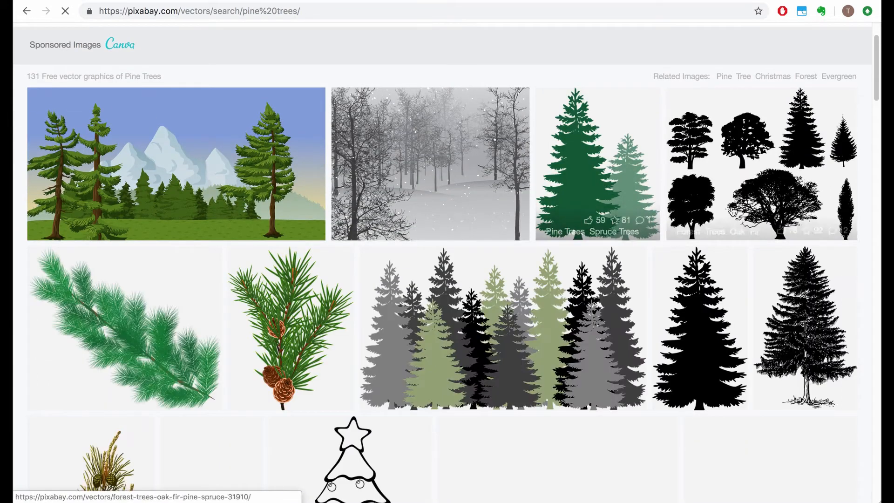
scroll(792, 186, up, 2)
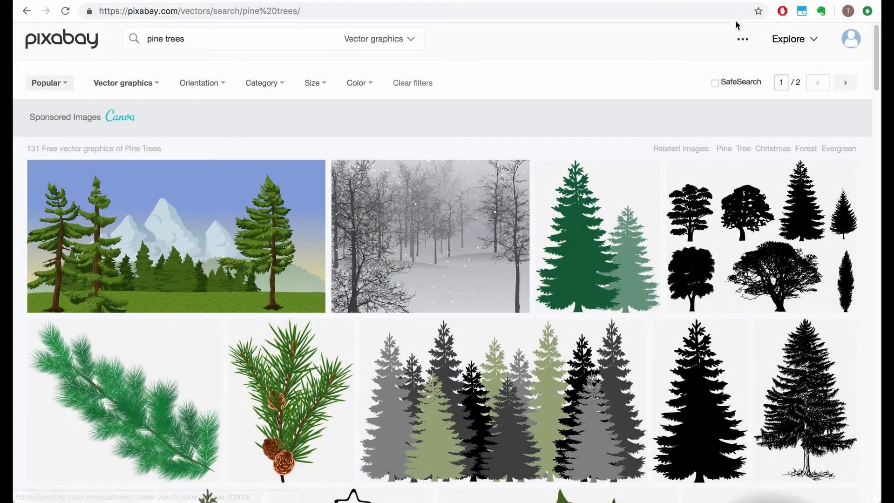
Download the forest trees silhouette set (oak, fir, pine, spruce) as an SVG vector graphic.
click(679, 1)
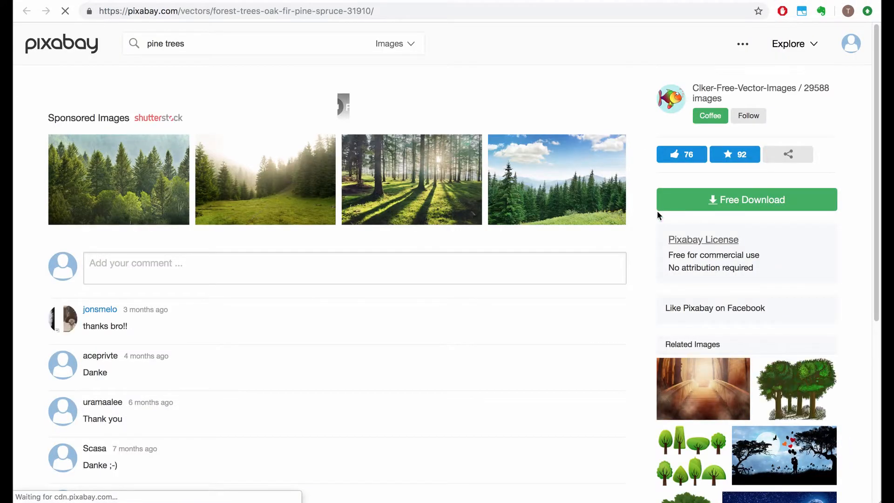
scroll(638, 224, down, 1)
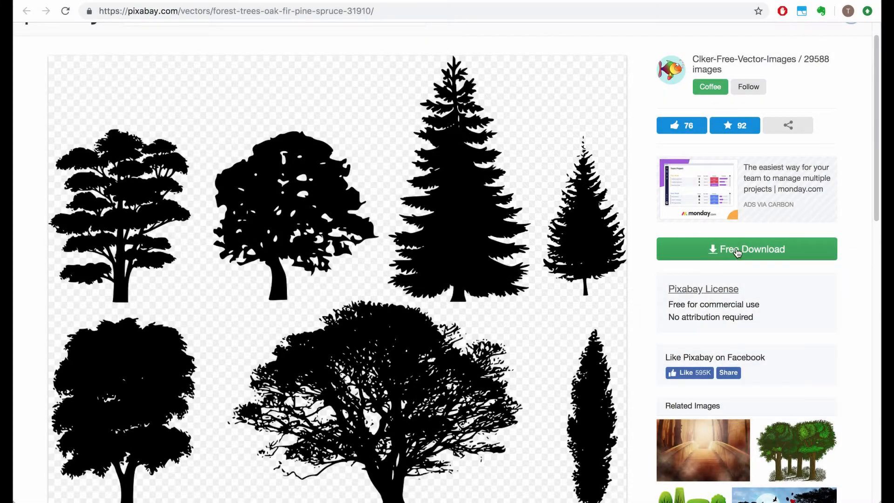
click(736, 252)
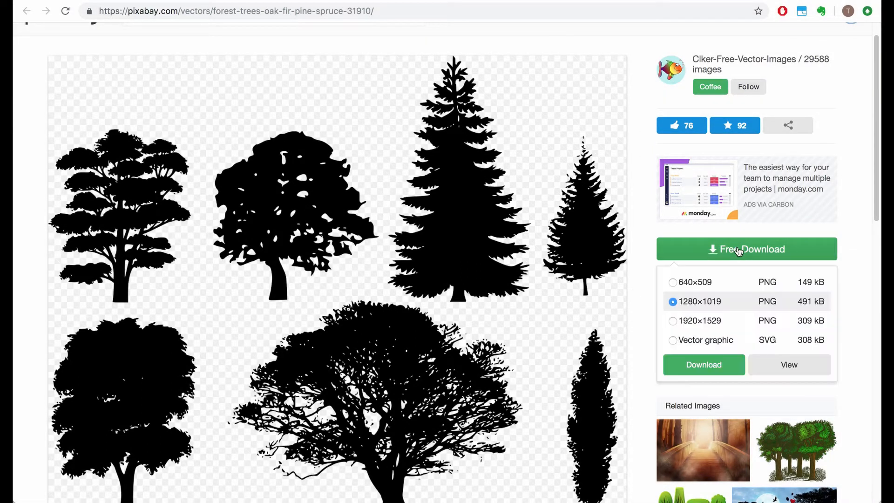
click(673, 339)
click(702, 365)
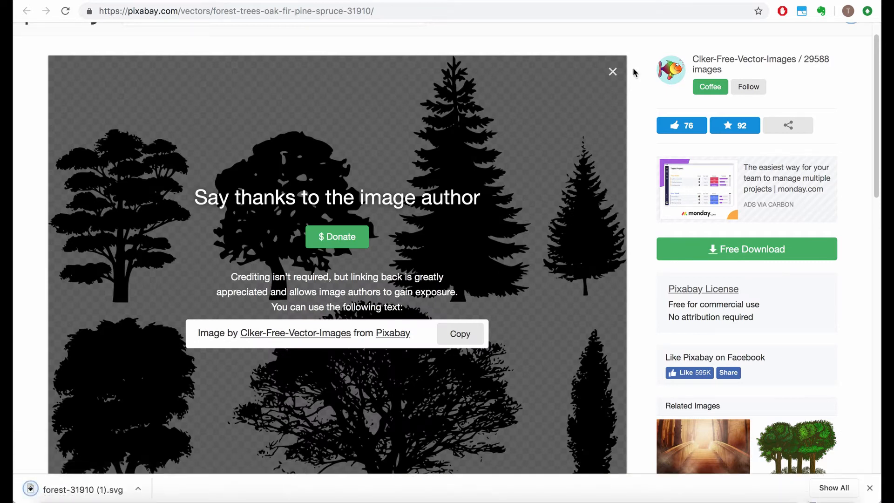
Go to the flying geese silhouette page and choose the SVG vector graphic as its download format.
click(701, 1)
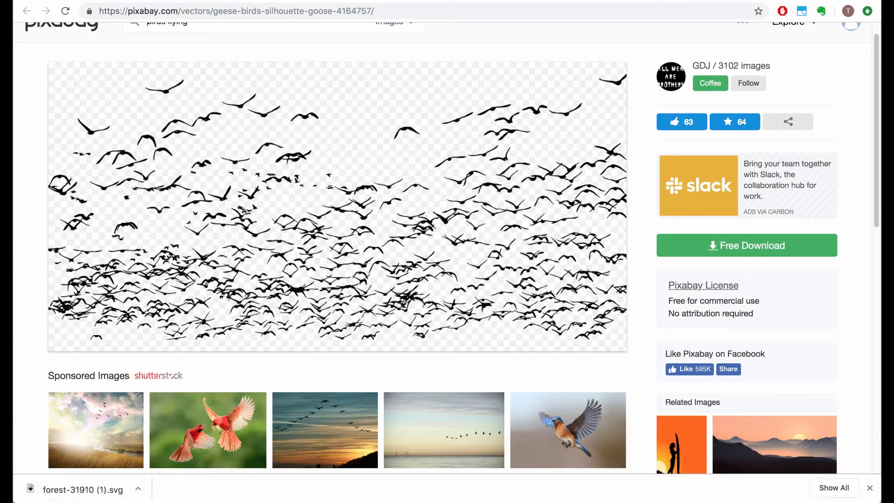
click(741, 247)
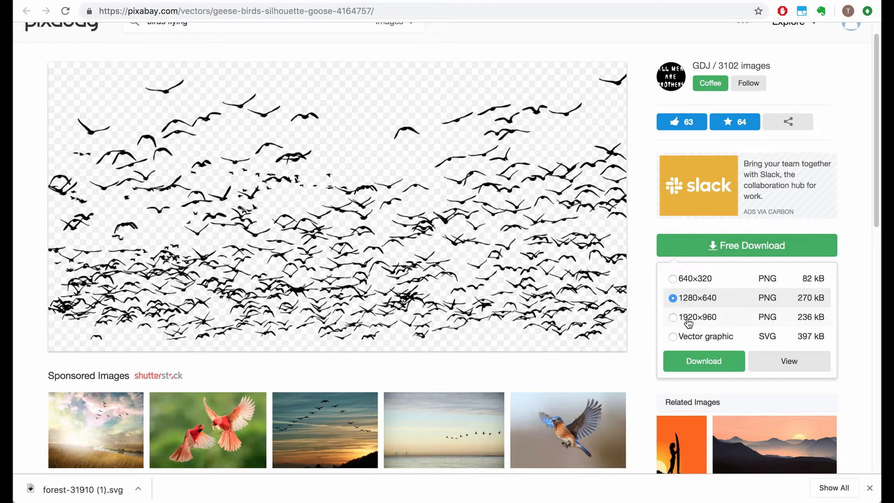
click(681, 336)
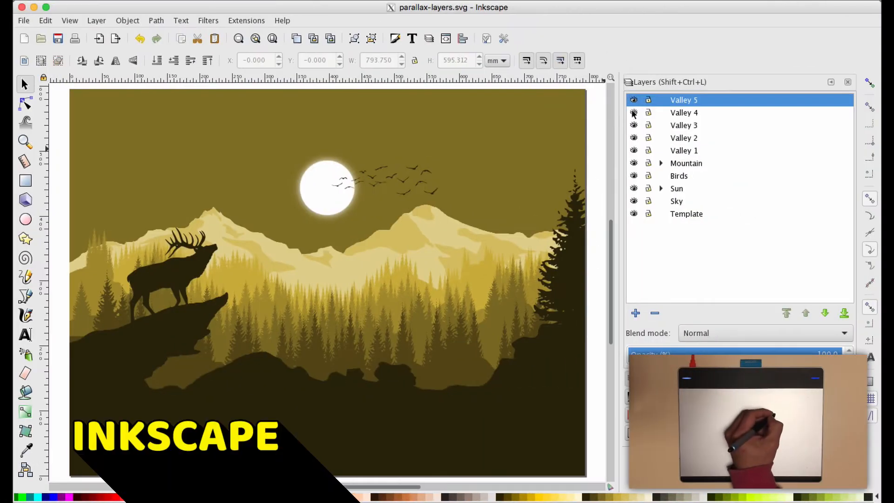
In Inkscape's parallax-layers.svg, hide the layers one by one from Valley 5 down through Mountain, Birds and Sun to inspect the artwork.
click(634, 100)
click(633, 113)
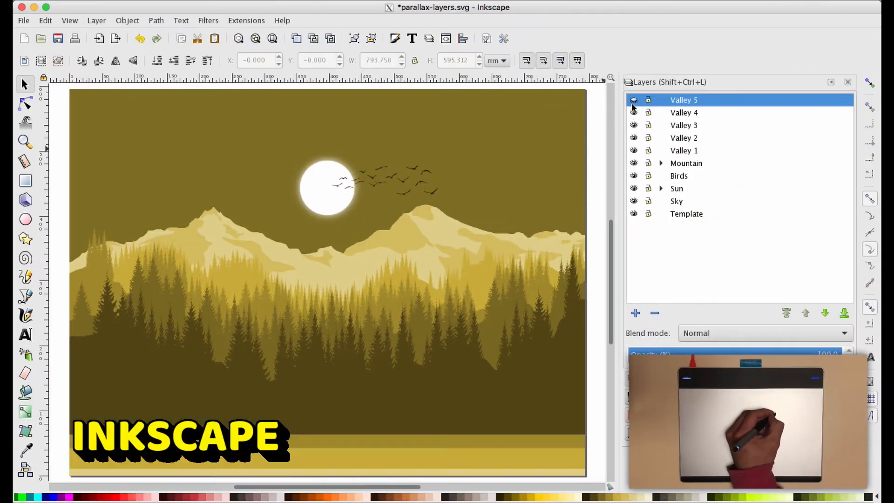
click(633, 125)
click(633, 138)
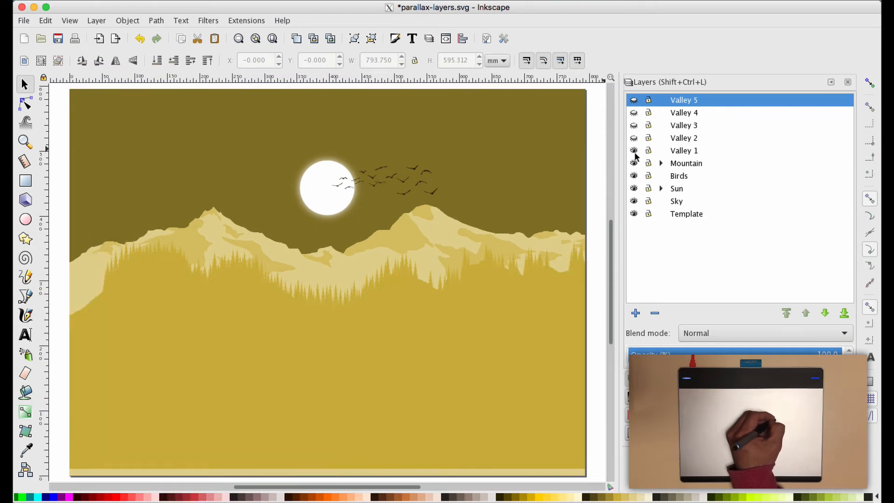
click(633, 149)
click(633, 163)
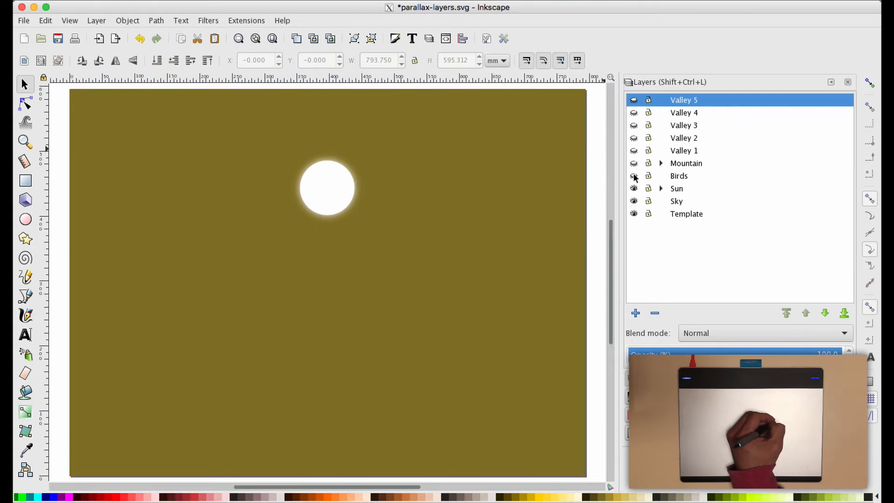
click(633, 189)
Show the hidden layers again one by one, from Sun, Birds and Mountain up through Valley 1 to Valley 5.
click(635, 188)
click(633, 163)
click(633, 150)
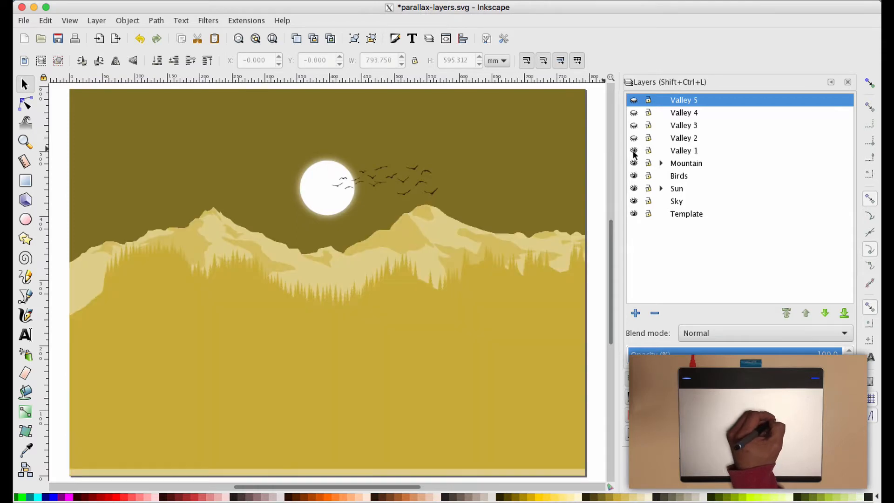
click(634, 137)
click(633, 124)
click(634, 112)
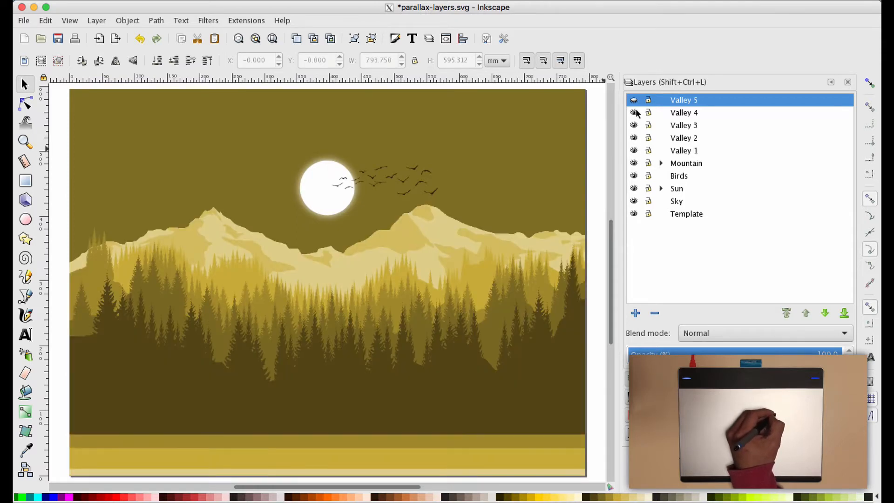
click(633, 99)
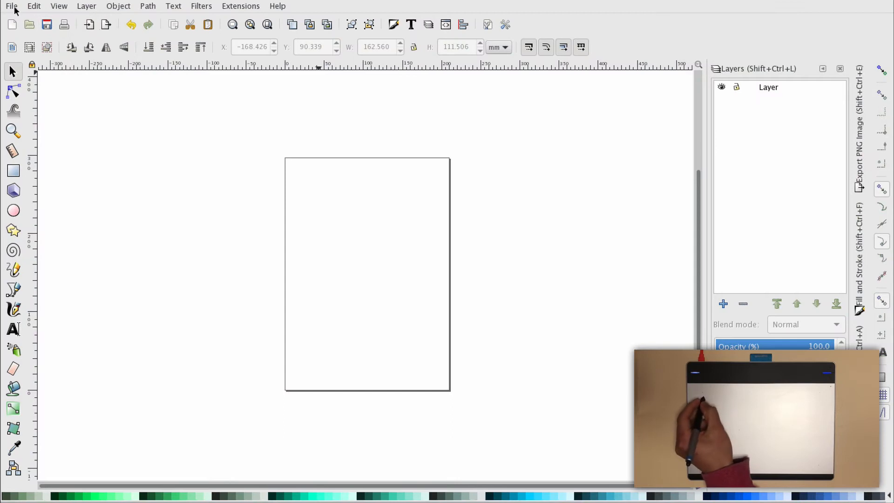
Import all seven files from the parallax folder, from snow-3105472_1920.jpg through elk-4154927.svg.
click(12, 6)
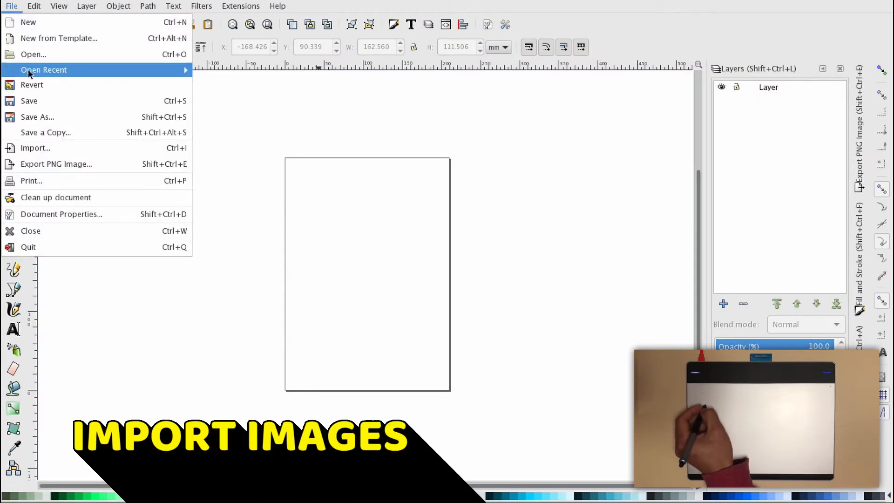
click(64, 148)
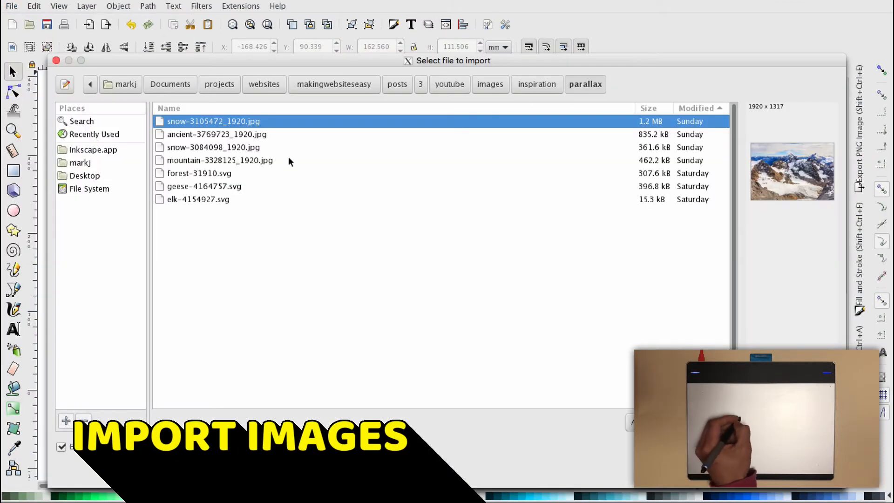
shift+click(235, 204)
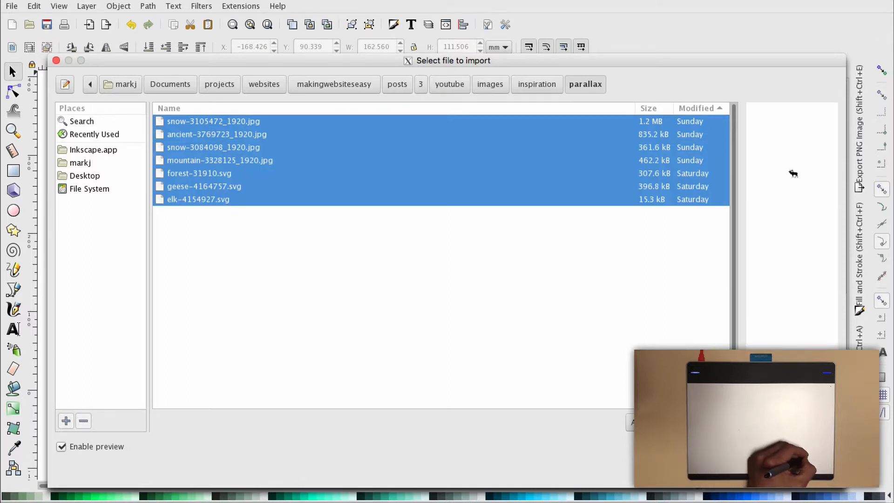
click(820, 471)
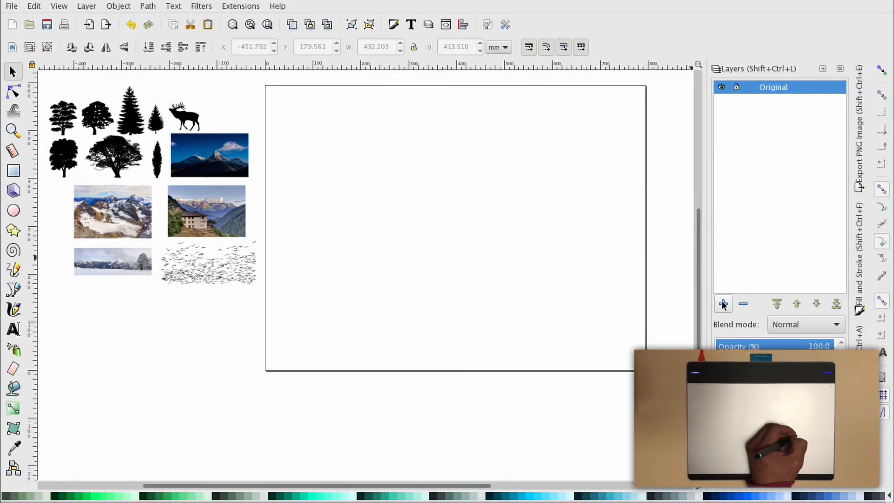
Add a new layer named Sky above the Original layer.
click(722, 302)
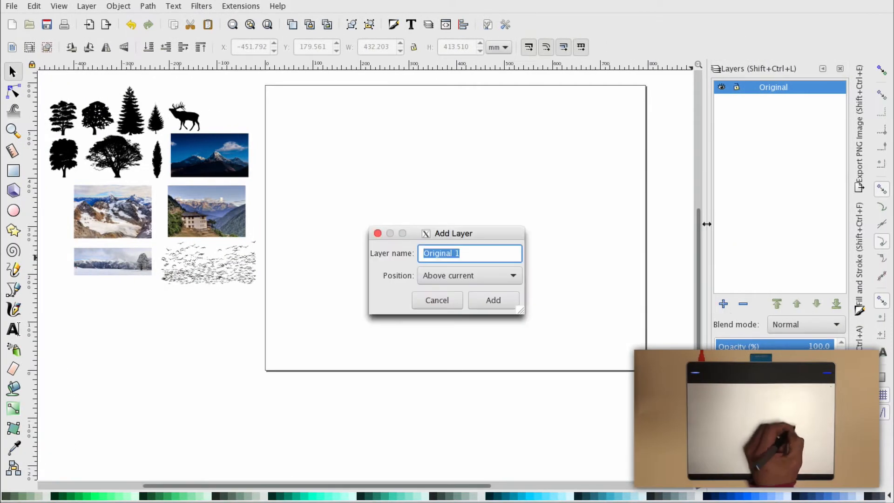
text(SKy)
key(BackSpace)
key(BackSpace)
text(ky)
key(Return)
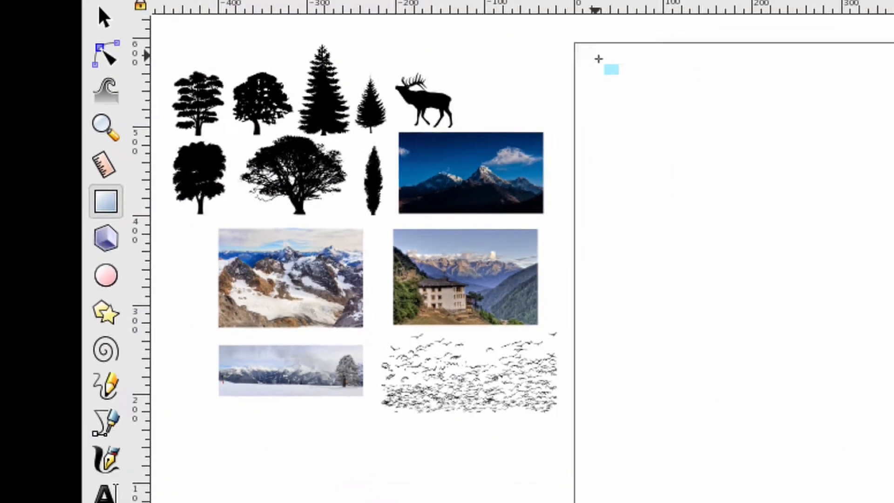
Draw a light blue rectangle on the Sky layer and set its size to 3000 px wide by 2250 px high.
drag(598, 60, 374, 168)
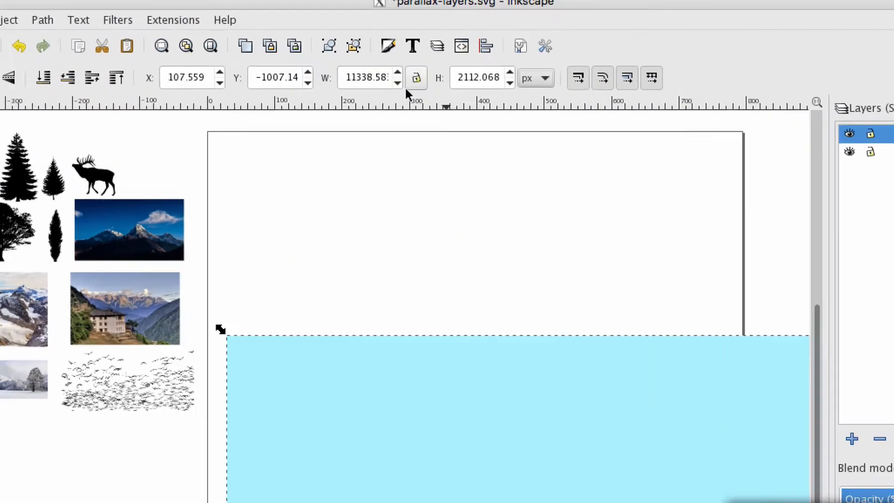
click(363, 76)
triple_click(332, 152)
text(3000)
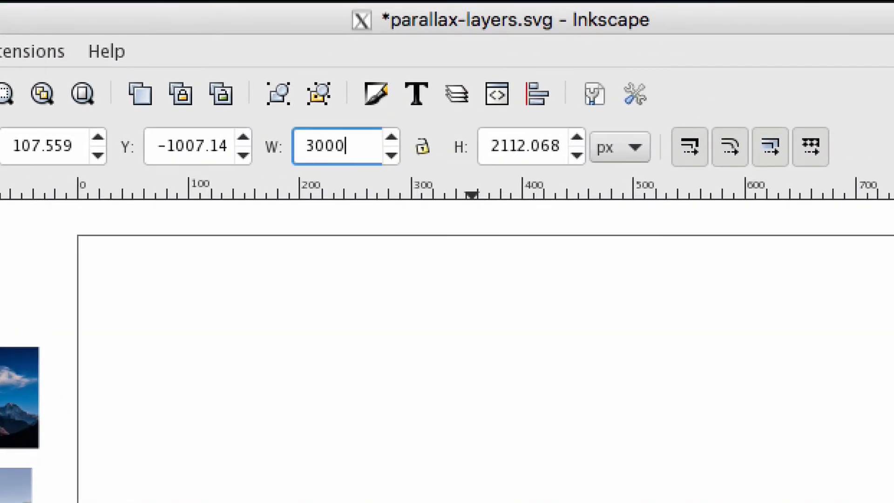
key(Tab)
text(2)
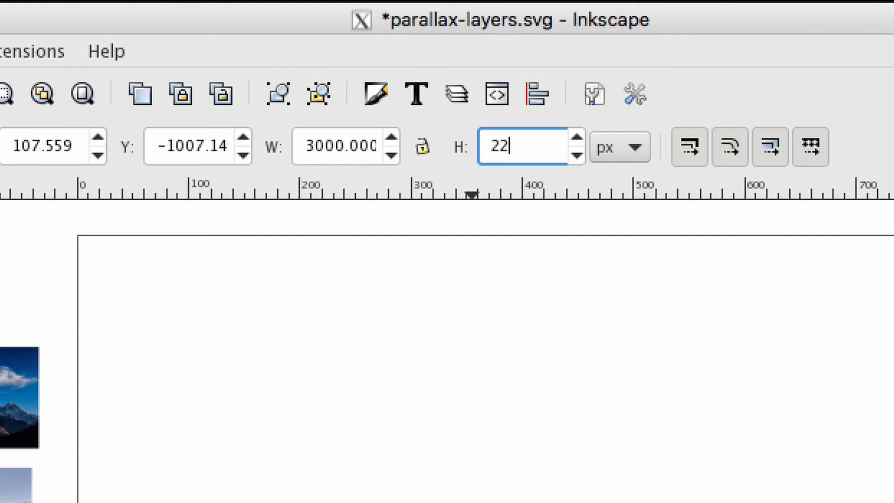
key(Return)
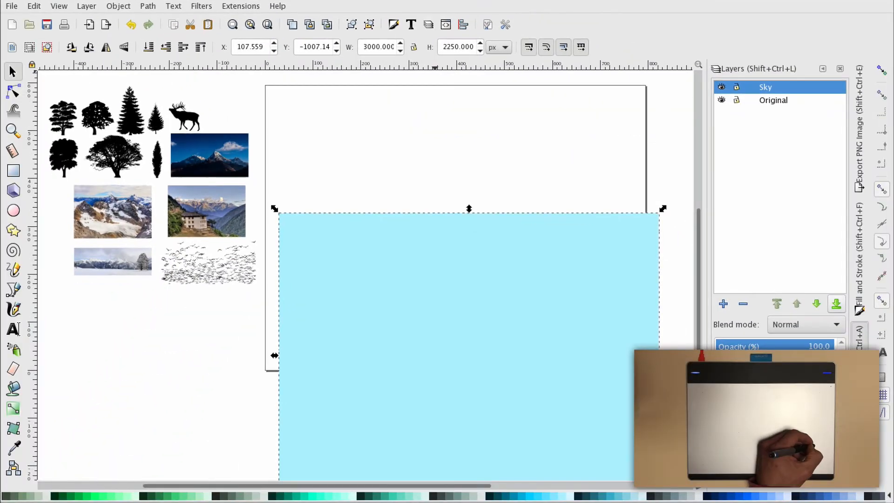
Centre the blue sky rectangle horizontally and vertically relative to the page.
click(859, 336)
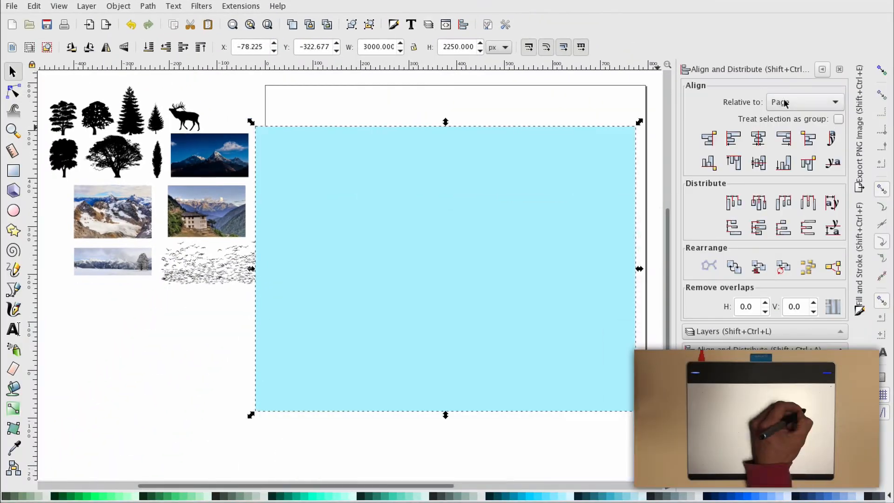
click(758, 138)
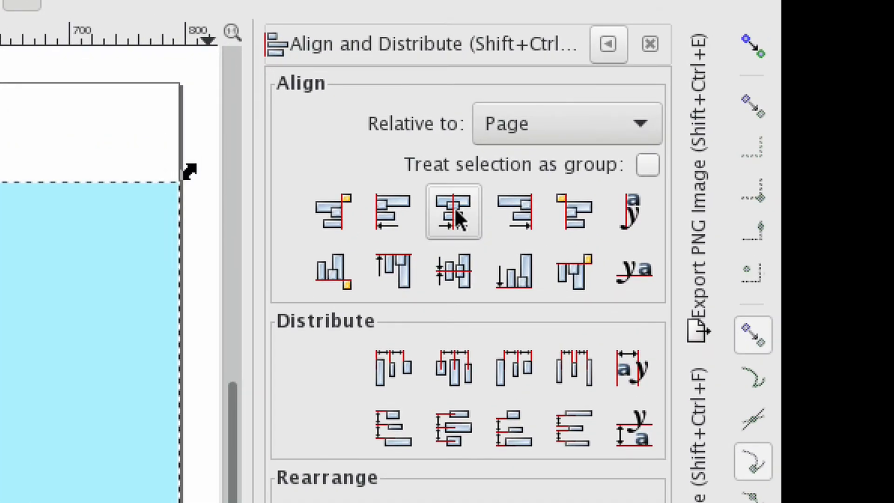
click(459, 268)
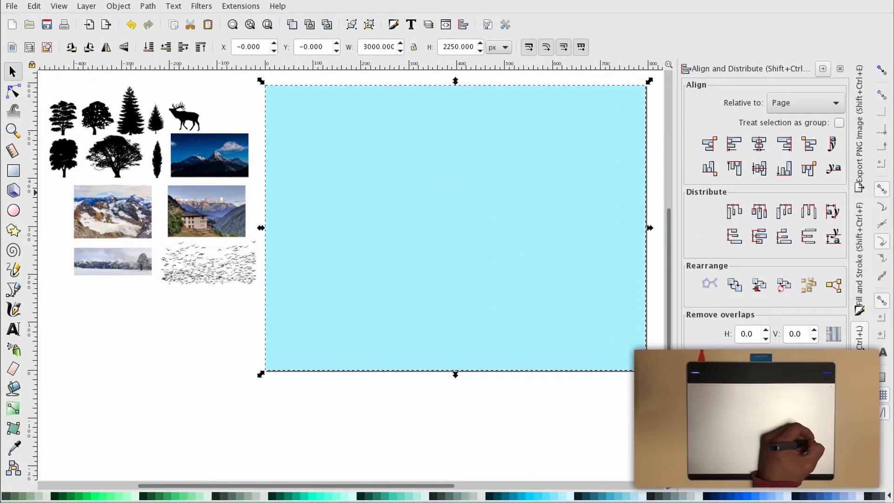
Hide the Sky layer and move the snowy rock mountain photo into the page's upper-left corner.
key(shift+ctrl+l)
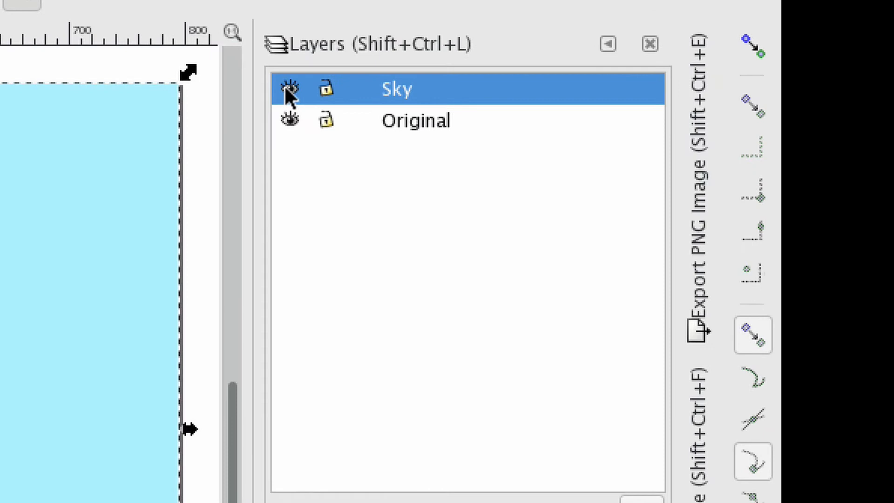
click(289, 88)
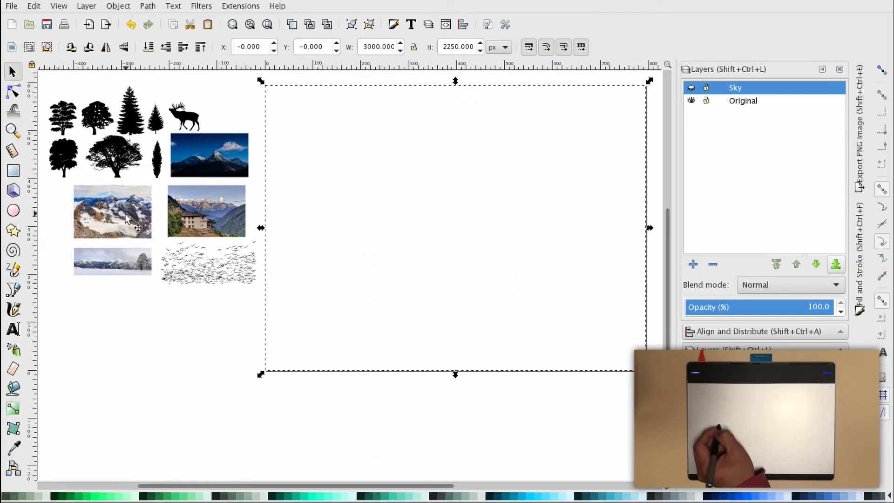
drag(117, 215, 309, 115)
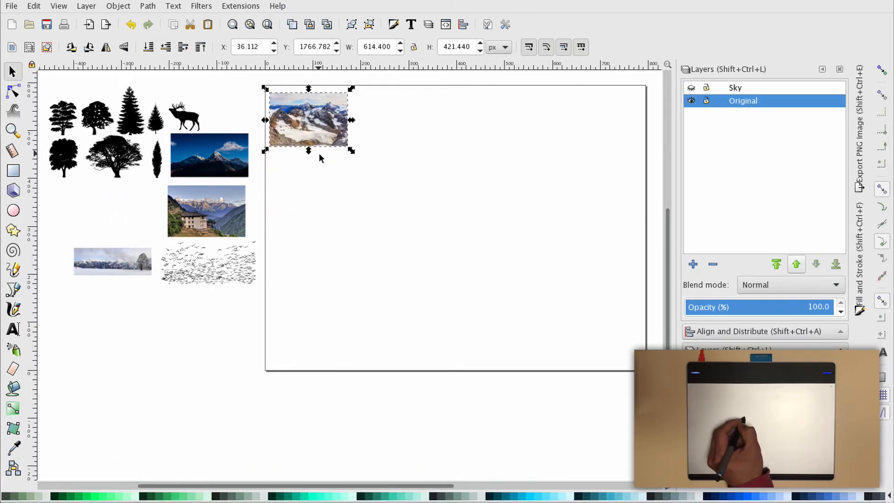
Enlarge the snowy mountain photo to about 4201 × 2882 px and position it so its peaks span the page.
click(267, 24)
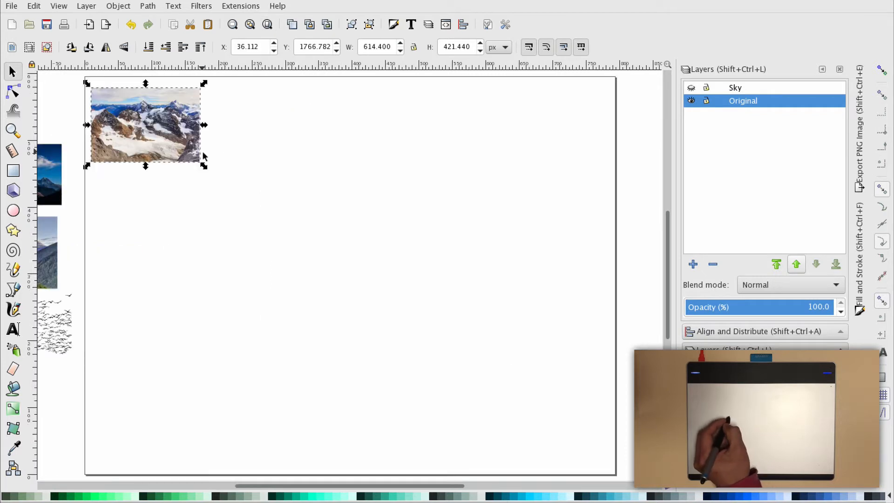
key(XF86MonBrightnessUp)
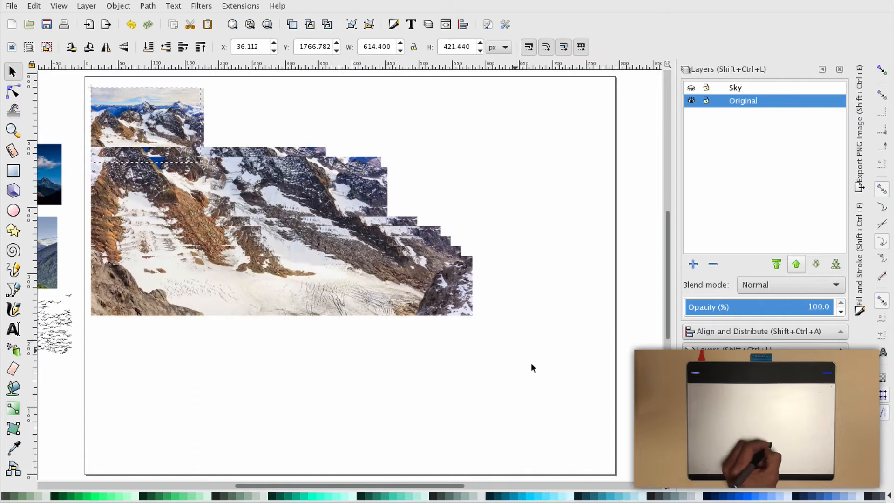
drag(548, 378, 636, 444)
drag(452, 226, 397, 262)
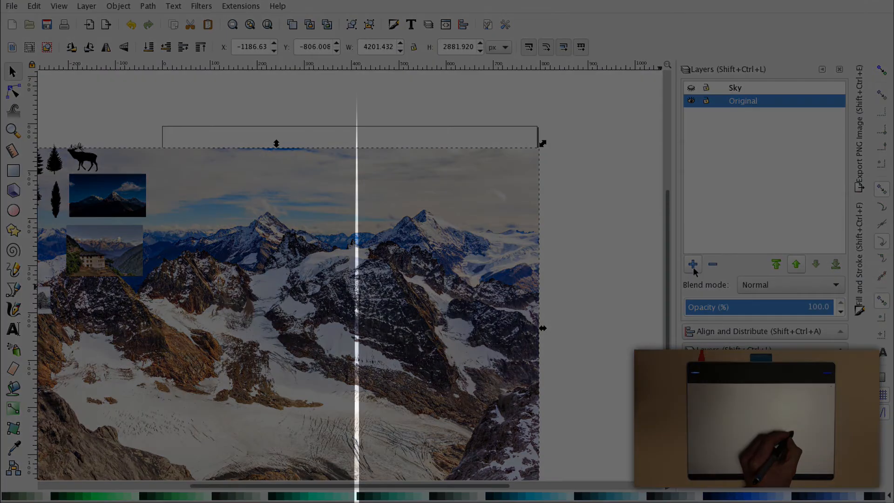
Add a new layer named Mountain above the Original layer.
click(692, 264)
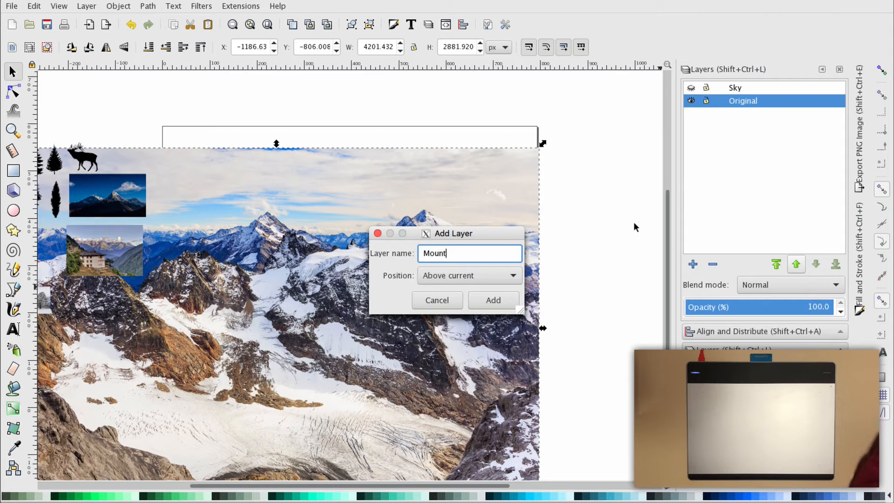
text(Mountain)
key(Return)
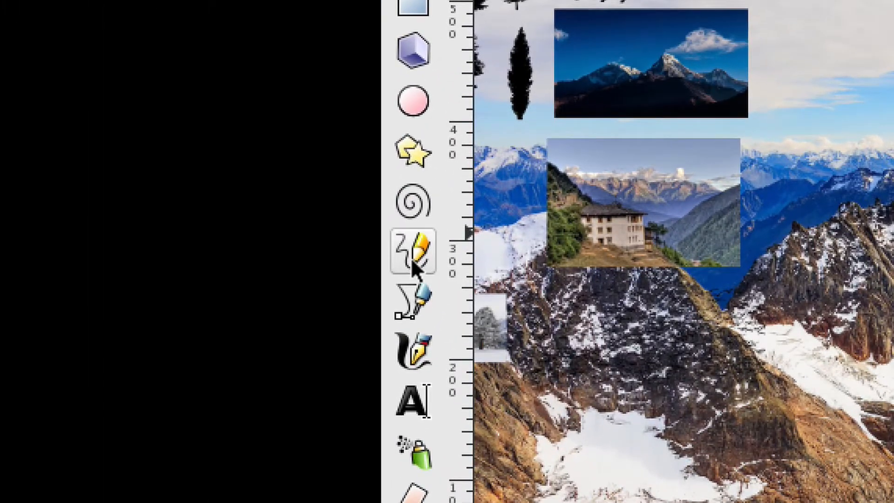
Trace the photo's mountain ridge freehand as a closed outline about 3365 × 1680 px with the Pencil tool, and hide the Original layer.
click(319, 261)
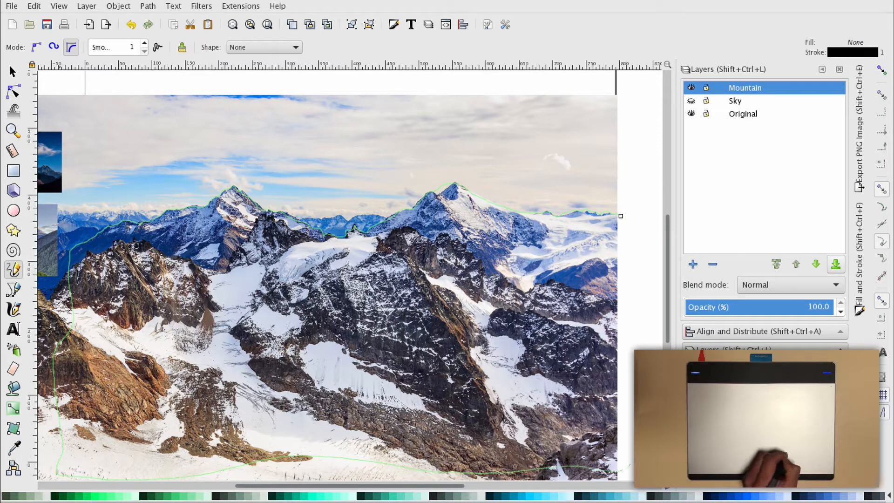
drag(622, 217, 626, 217)
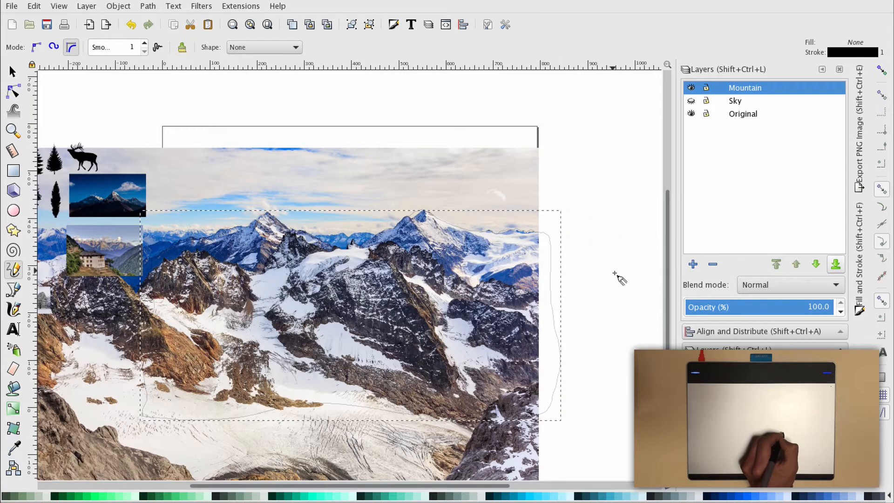
click(692, 114)
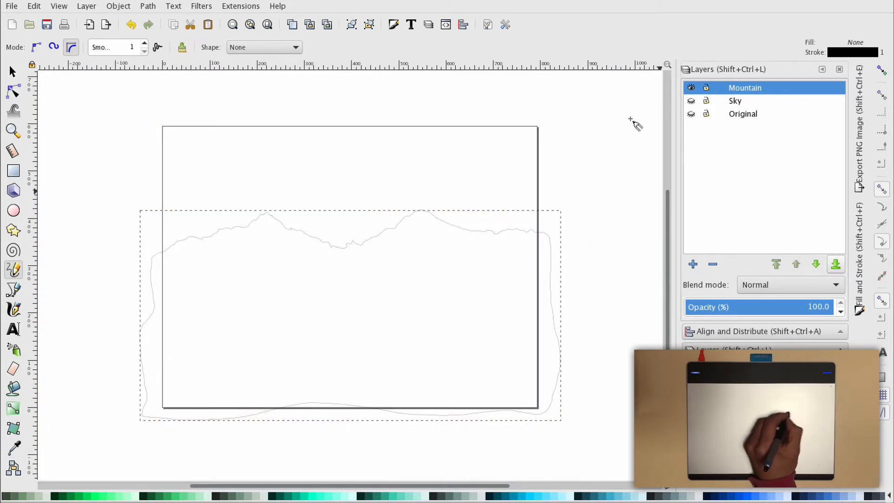
Move the bottom nodes of the mountain outline down about 85 mm so its base lies below the page, and deselect it.
click(13, 73)
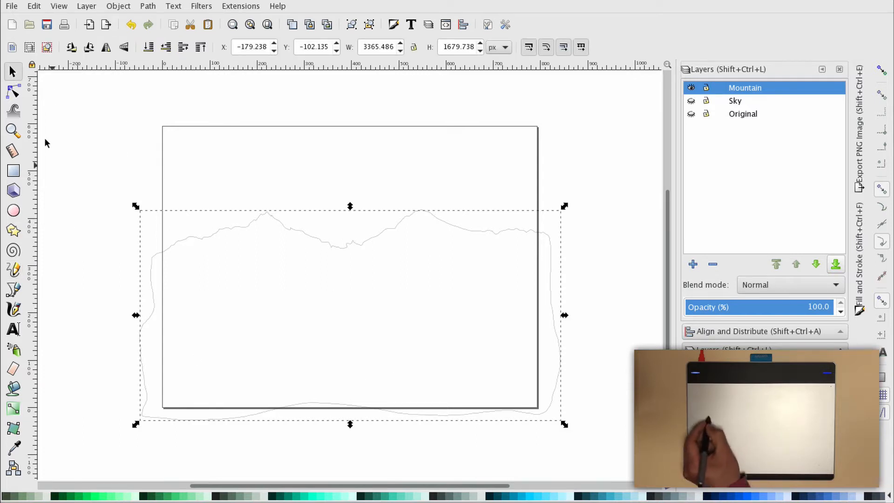
click(9, 94)
drag(113, 389, 627, 451)
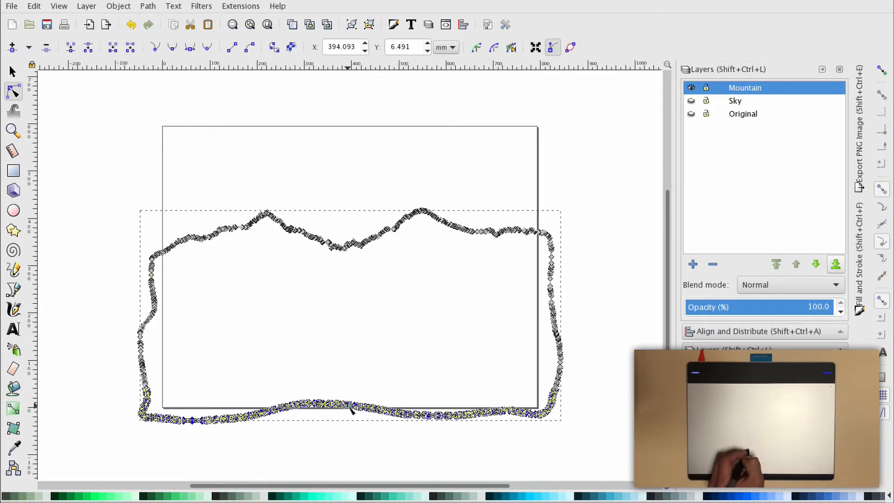
key(plus)
scroll(351, 375, down, 4)
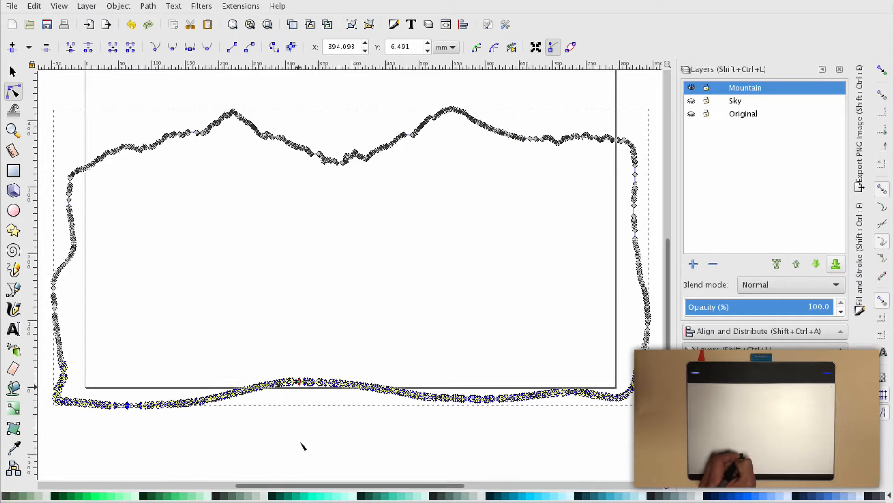
drag(299, 383, 301, 442)
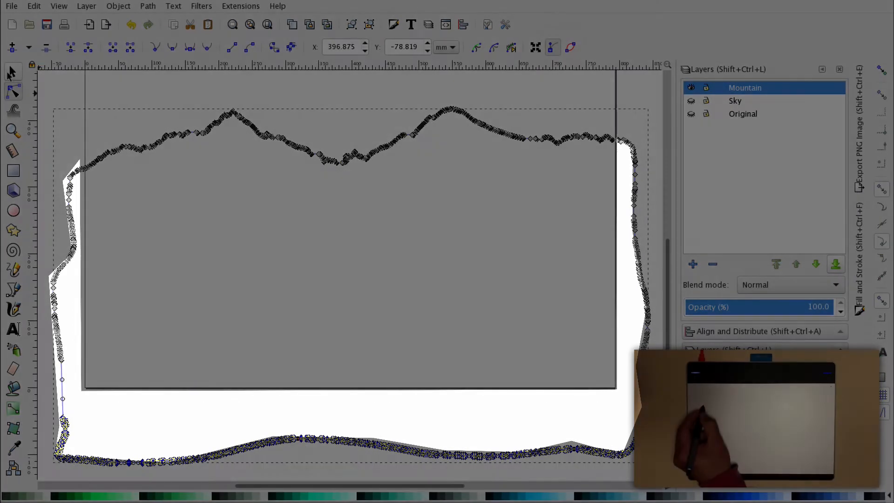
click(11, 73)
key(minus)
key(minus)
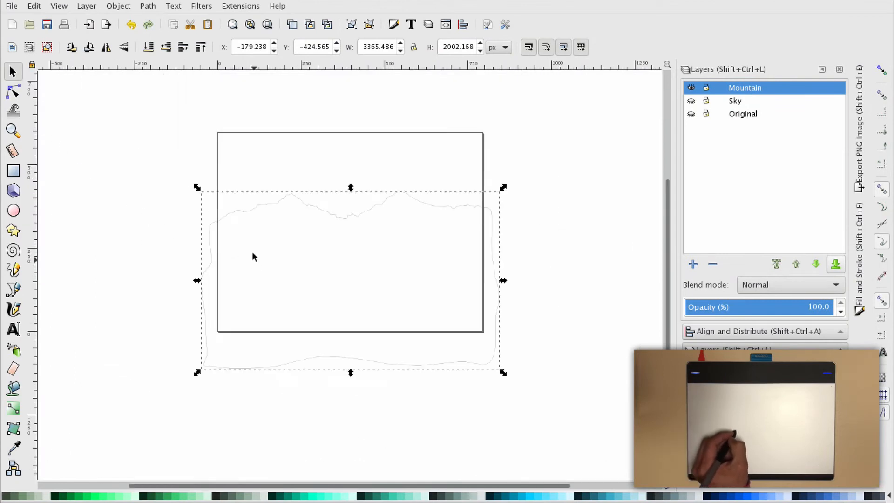
click(525, 216)
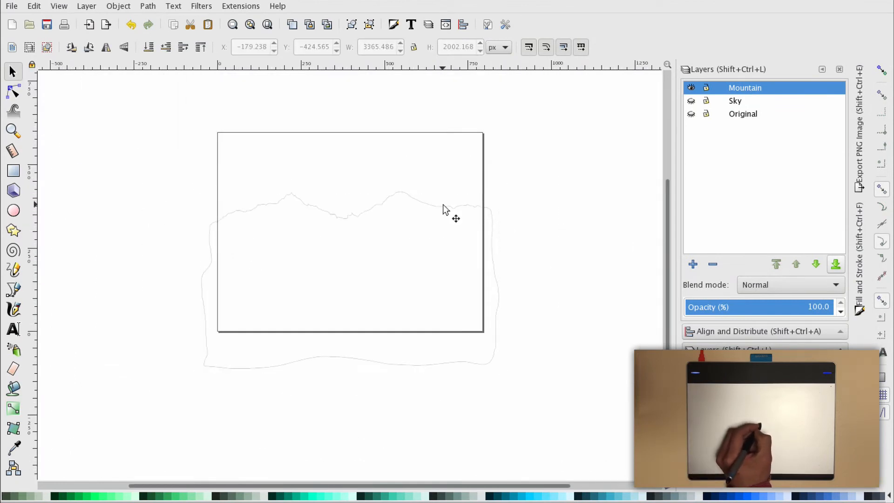
Add a new layer named Template below the Original layer.
key(plus)
scroll(456, 209, up, 1)
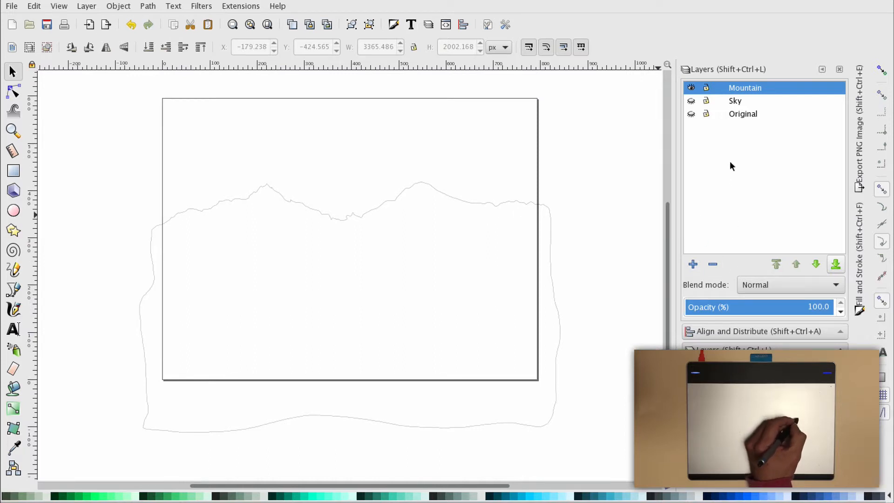
click(744, 114)
click(692, 263)
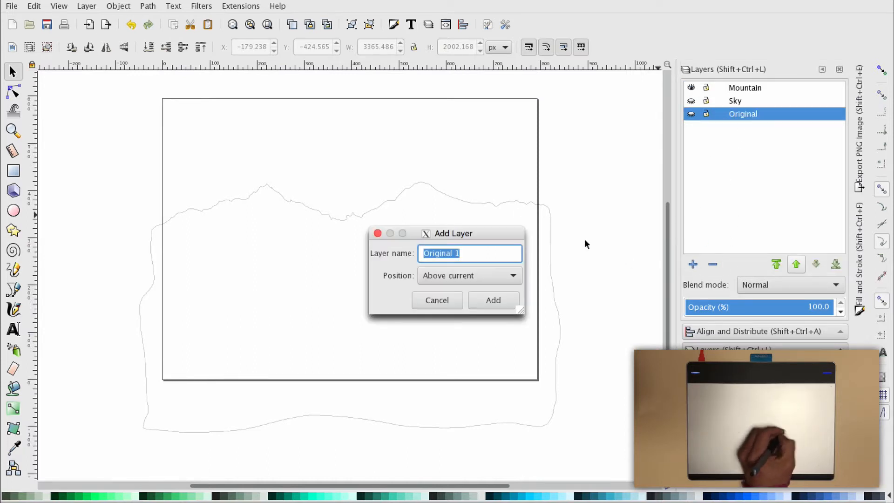
text(Twm)
key(BackSpace)
key(BackSpace)
text(emplT)
key(BackSpace)
text(ate)
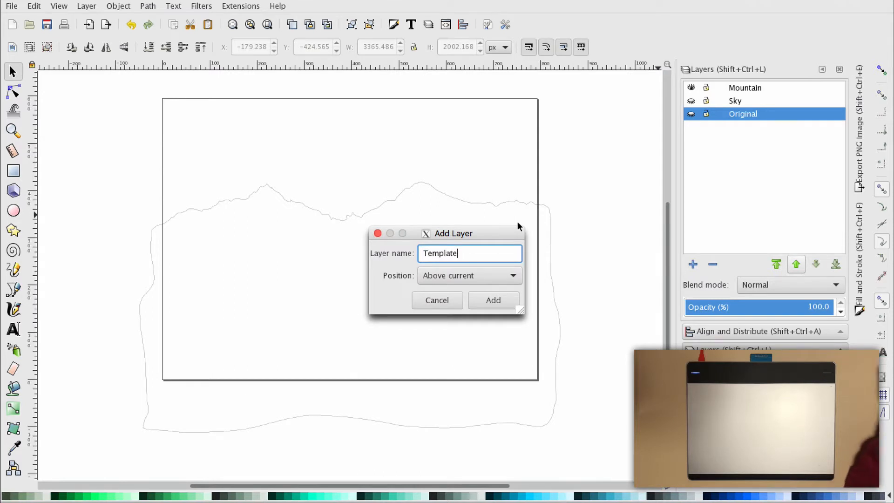
click(437, 275)
click(435, 292)
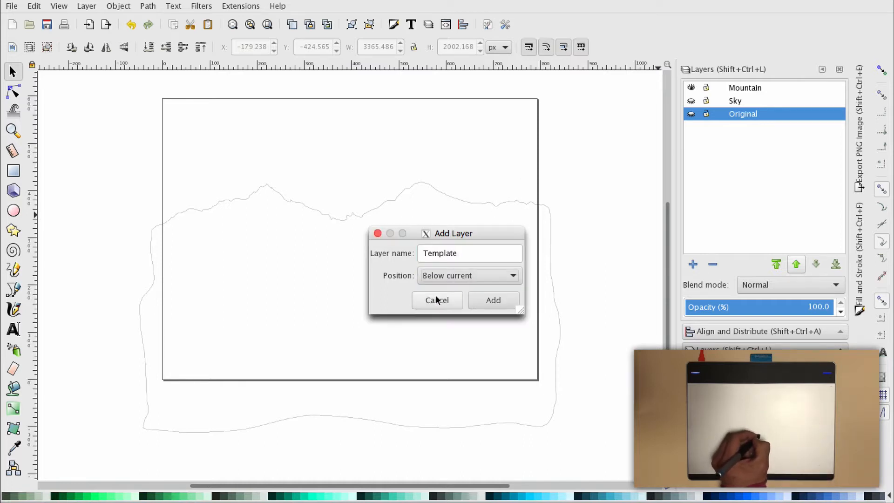
click(482, 300)
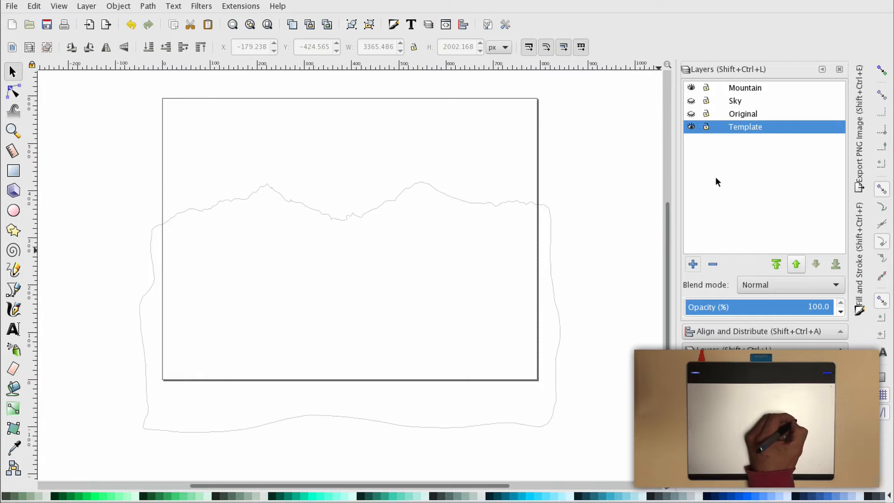
Show the Sky layer and duplicate its page-sized light blue rectangle.
click(691, 100)
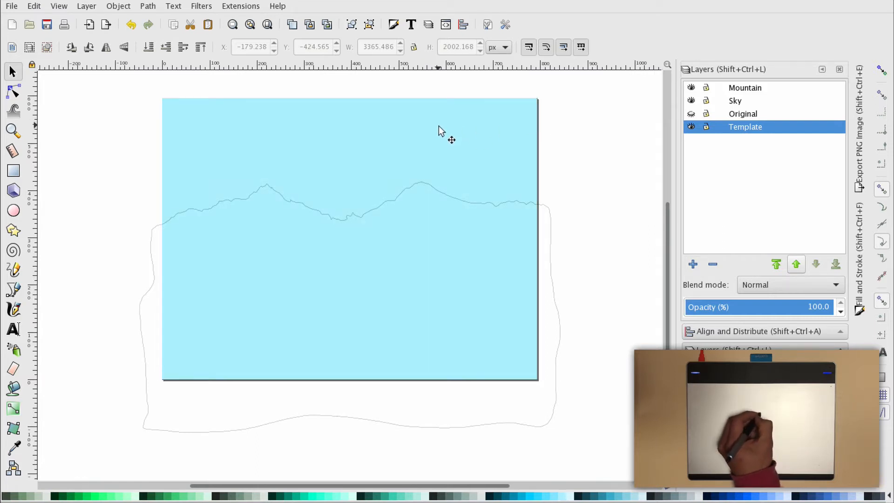
click(378, 113)
click(34, 6)
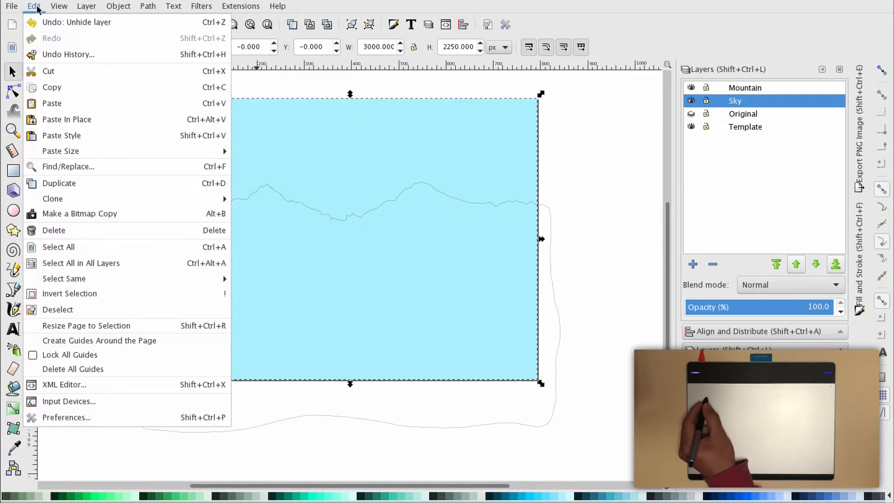
click(84, 187)
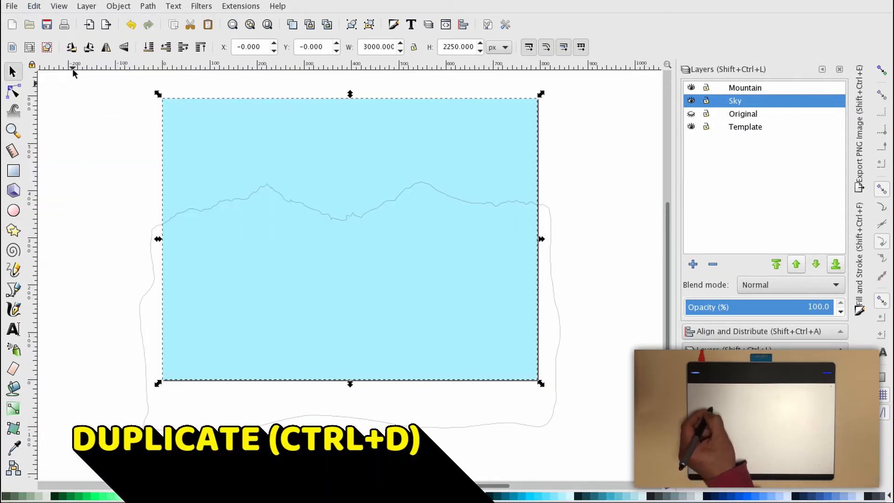
Move the duplicated blue rectangle to the Template layer and hide the Sky layer.
click(87, 6)
click(121, 149)
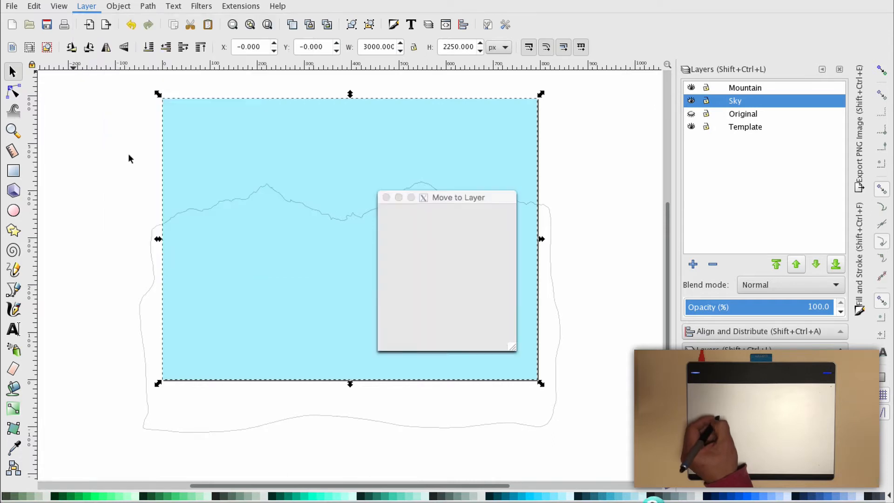
click(441, 257)
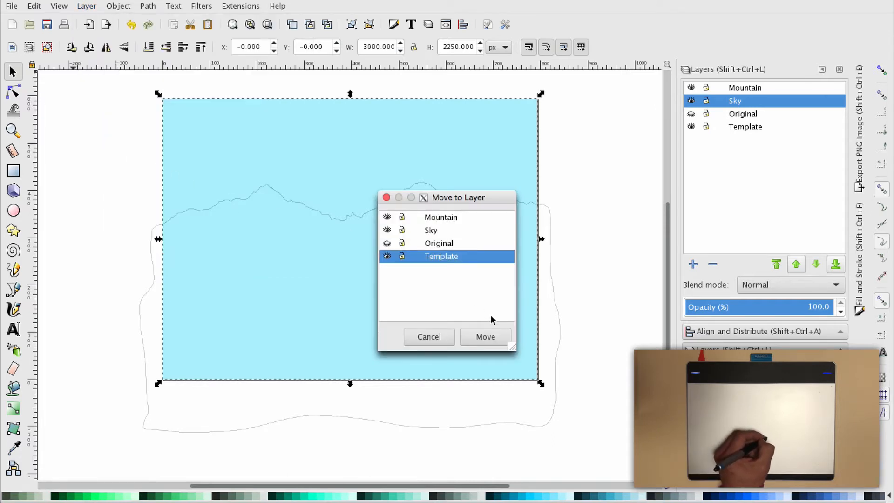
click(492, 336)
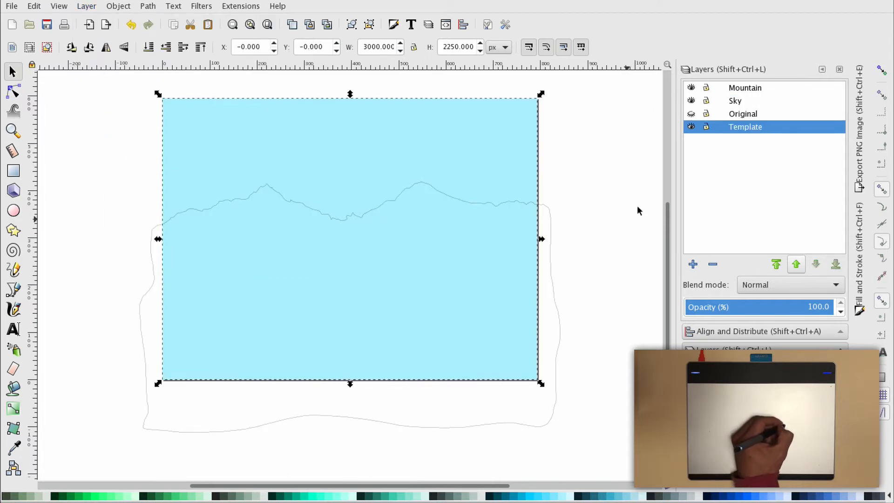
click(691, 100)
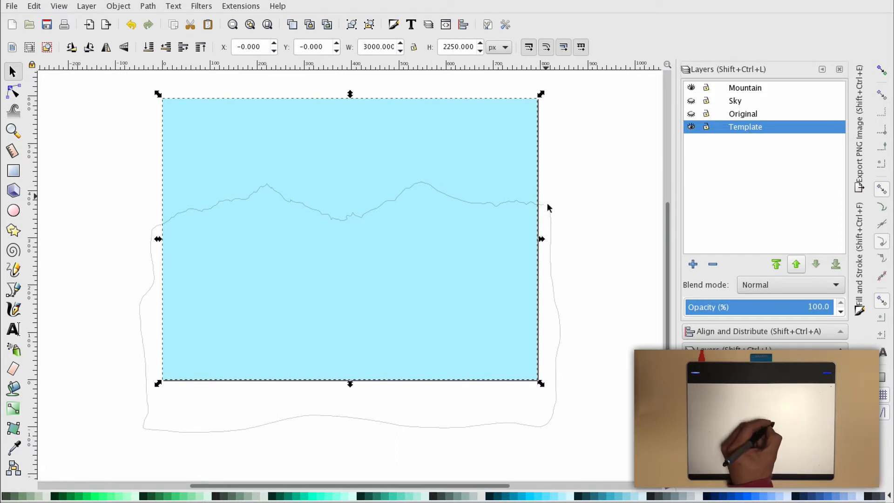
Fill the Template layer's rectangle with green and deselect it.
drag(368, 501, 156, 501)
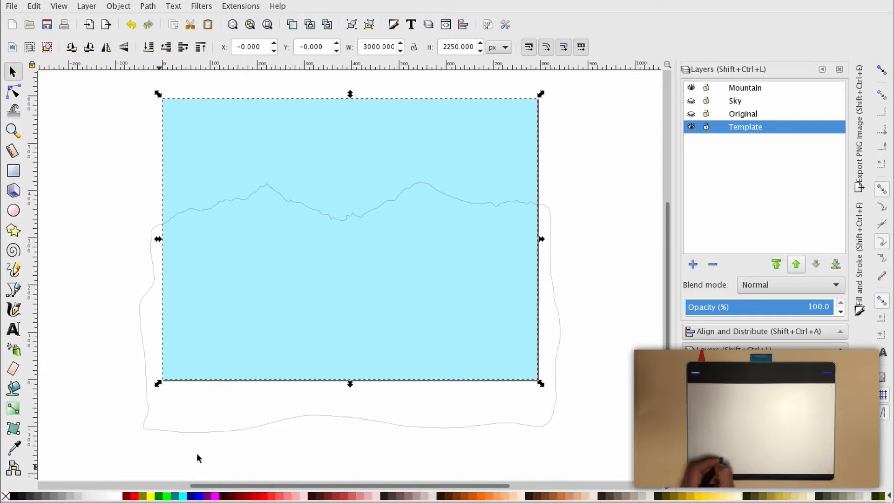
click(159, 497)
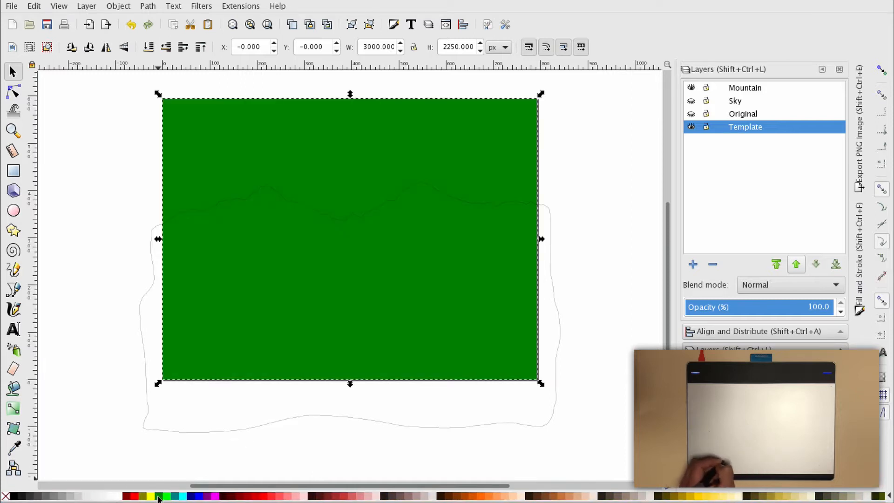
click(91, 117)
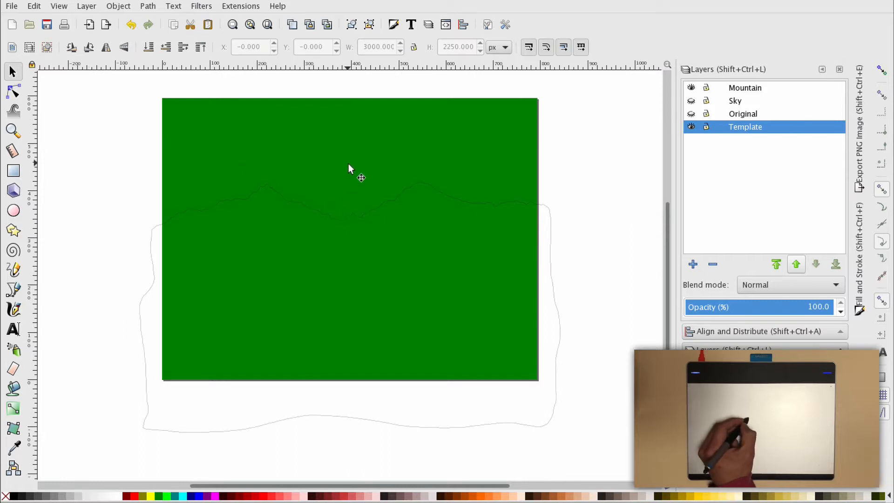
Duplicate the green page-sized rectangle on the Template layer.
scroll(350, 175, up, 1)
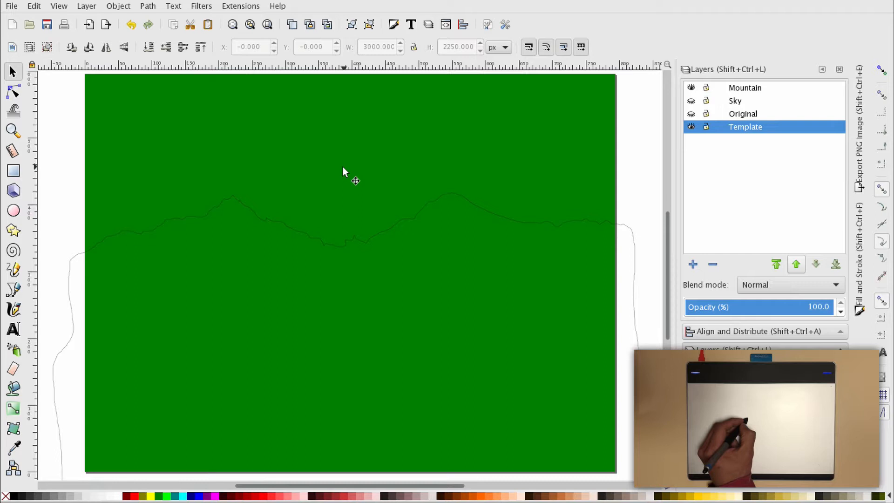
click(343, 176)
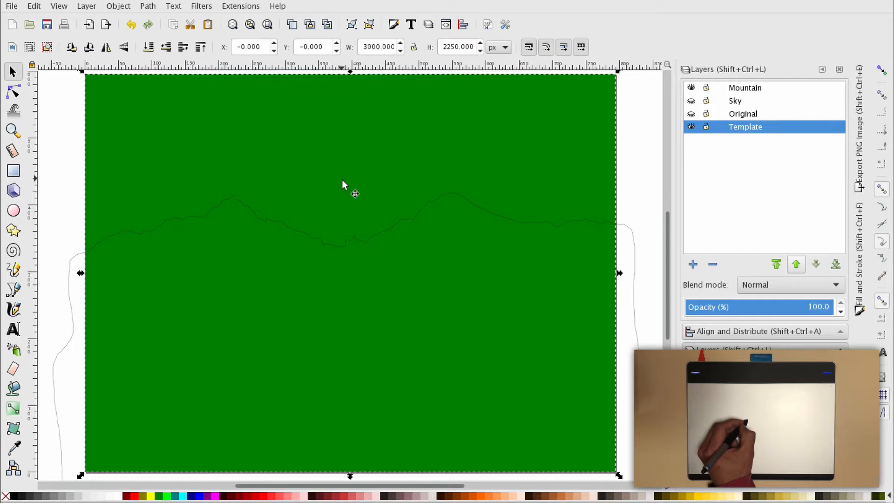
click(33, 5)
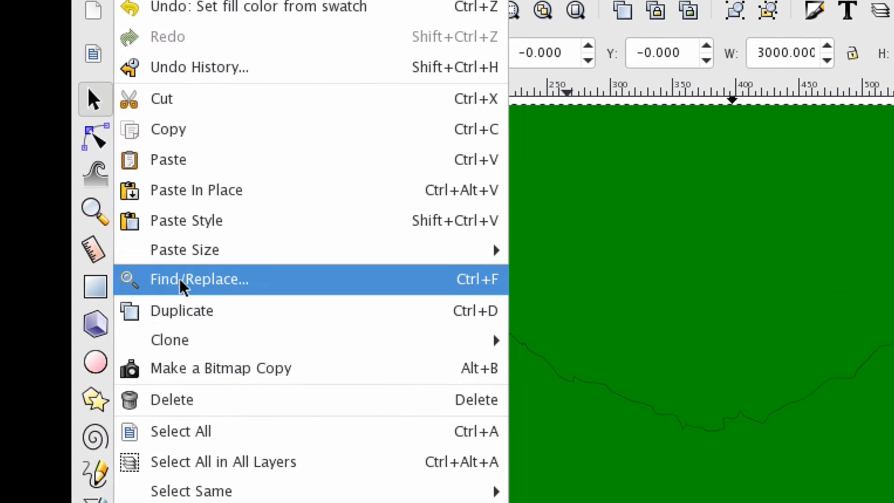
click(199, 316)
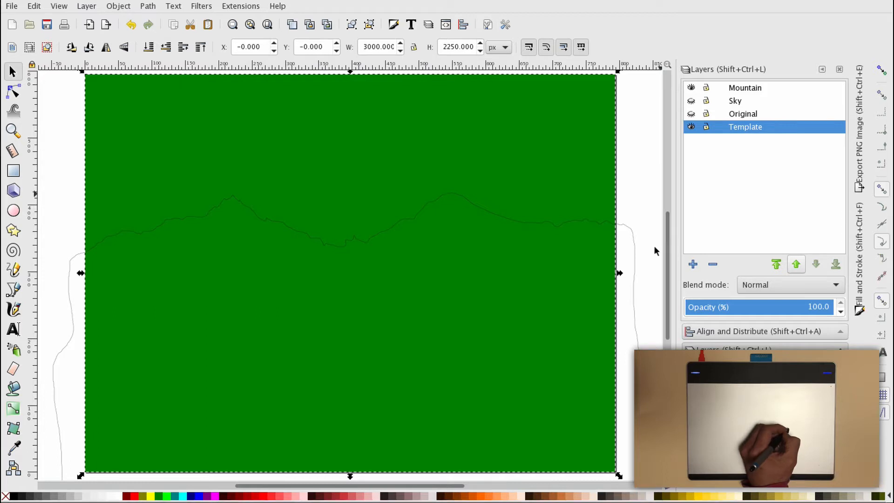
Intersect the duplicated green rectangle with the mountain outline to trim the silhouette to the page.
shift+click(633, 246)
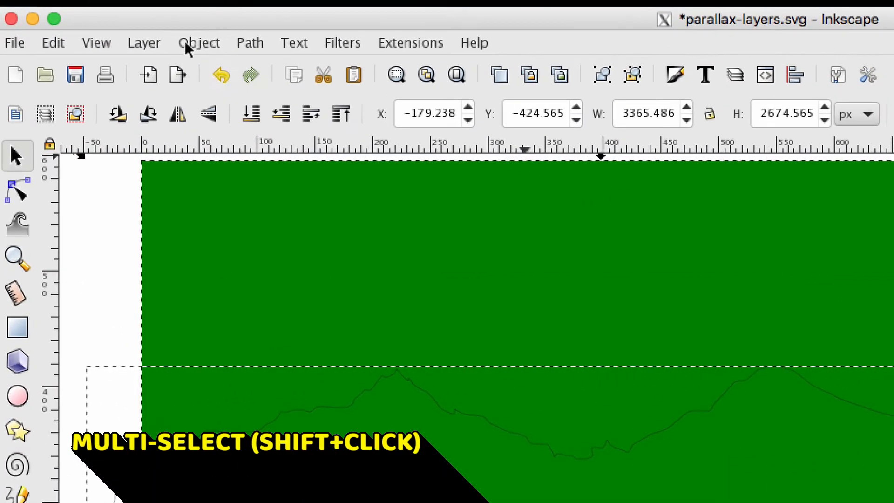
click(150, 47)
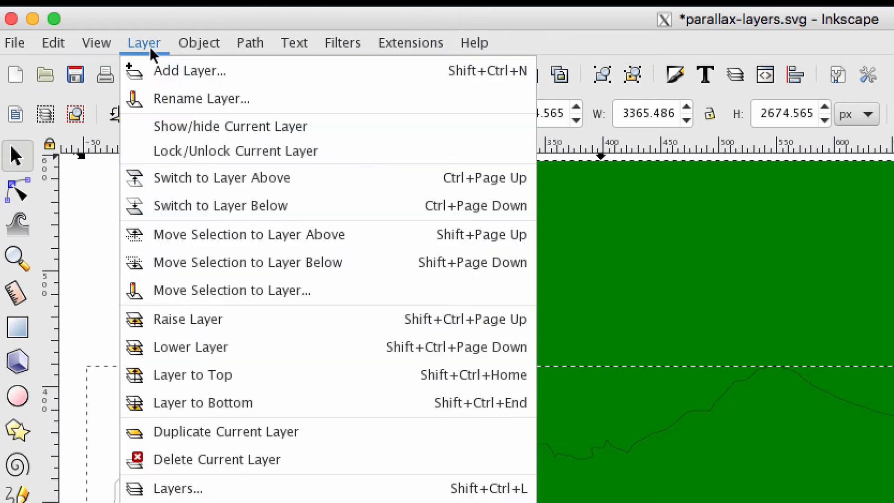
mouse_move(250, 43)
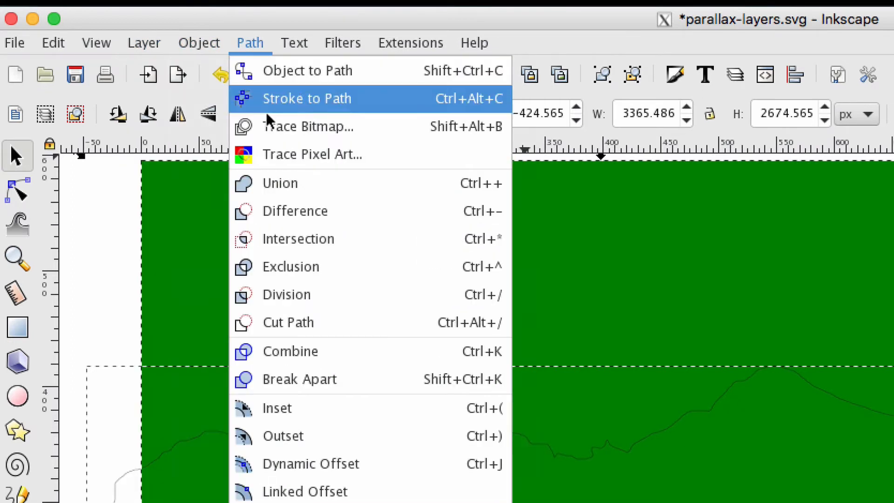
click(297, 236)
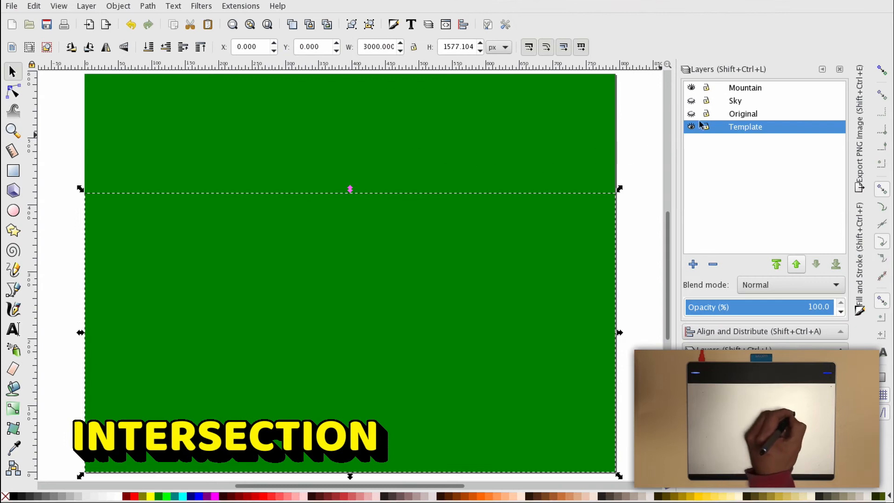
click(691, 127)
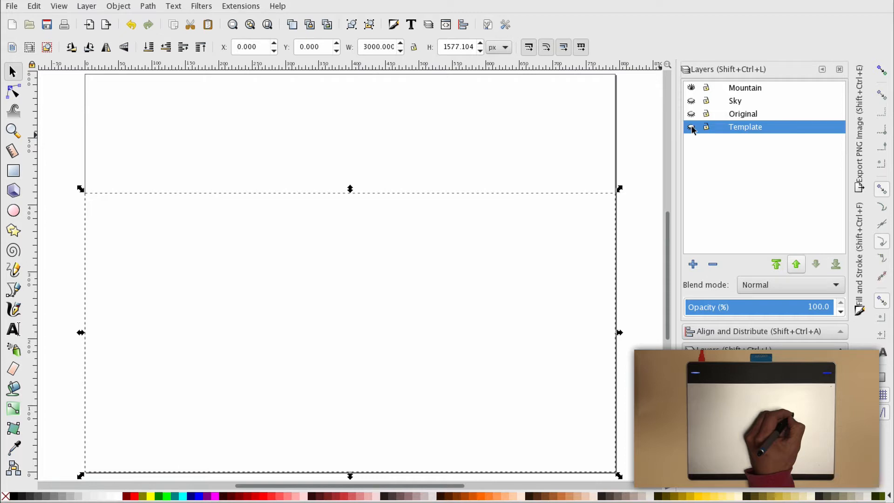
click(692, 127)
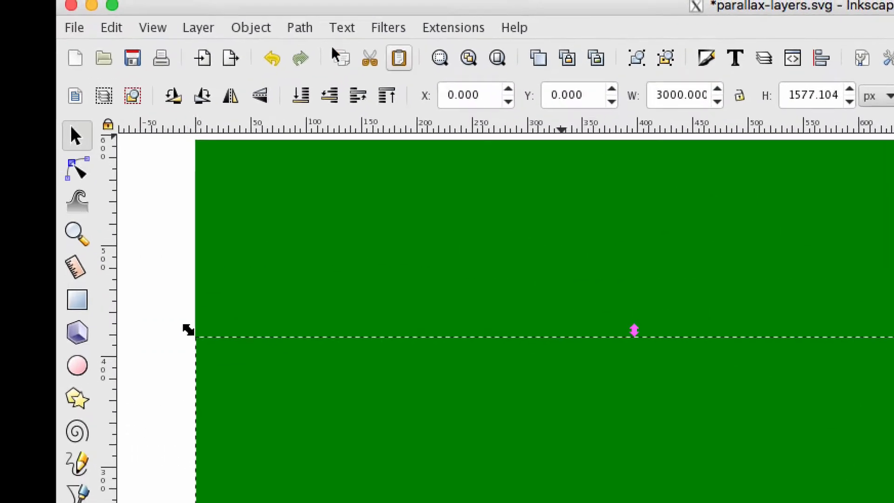
Move the trimmed mountain silhouette to the Mountain layer and hide the Template layer.
click(87, 6)
click(303, 318)
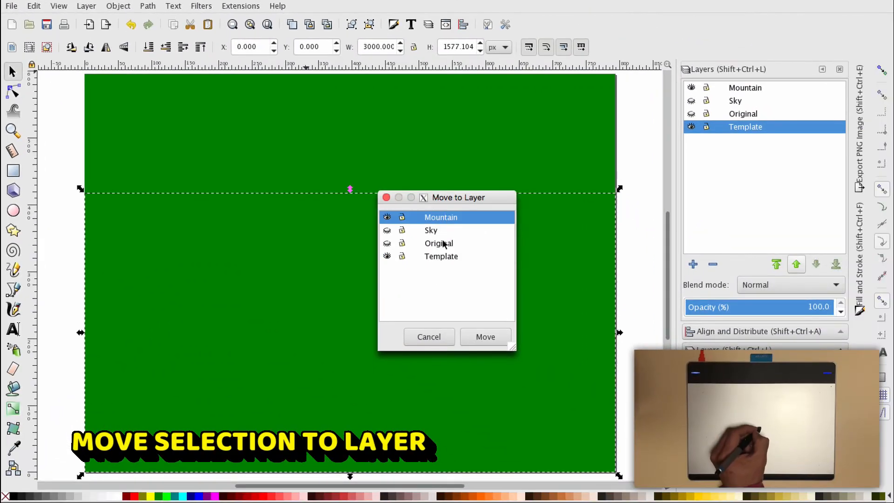
click(491, 338)
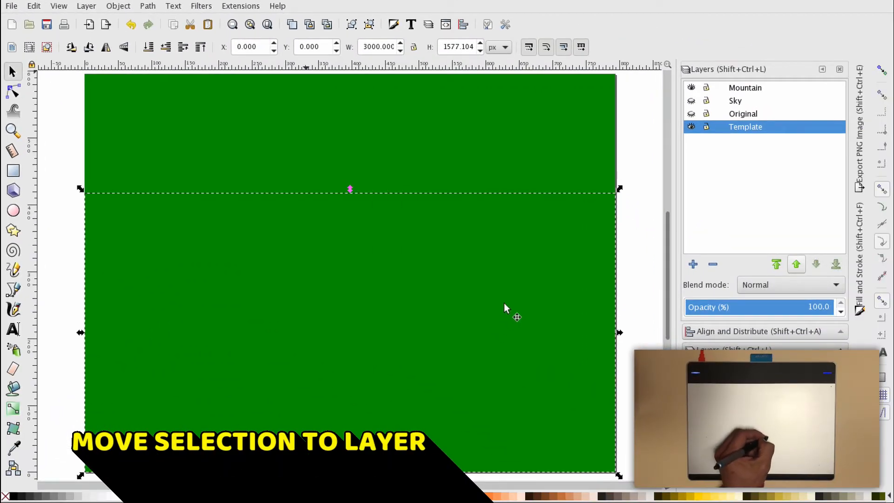
click(692, 127)
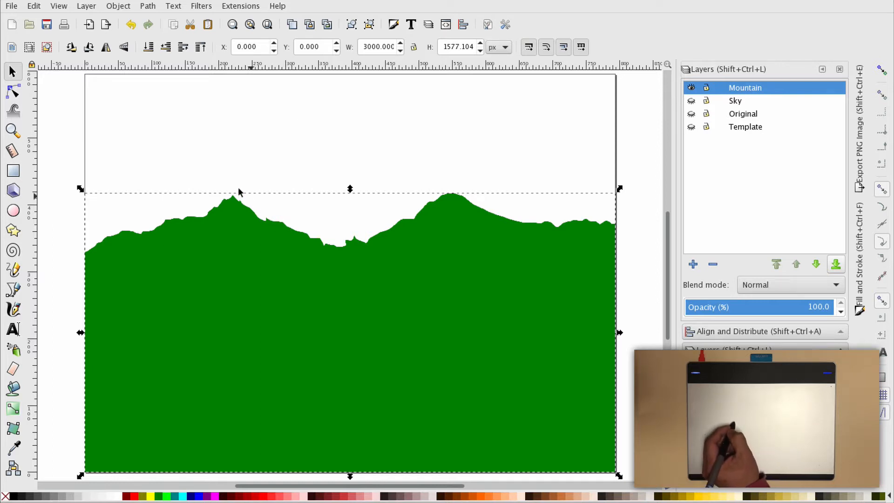
click(66, 135)
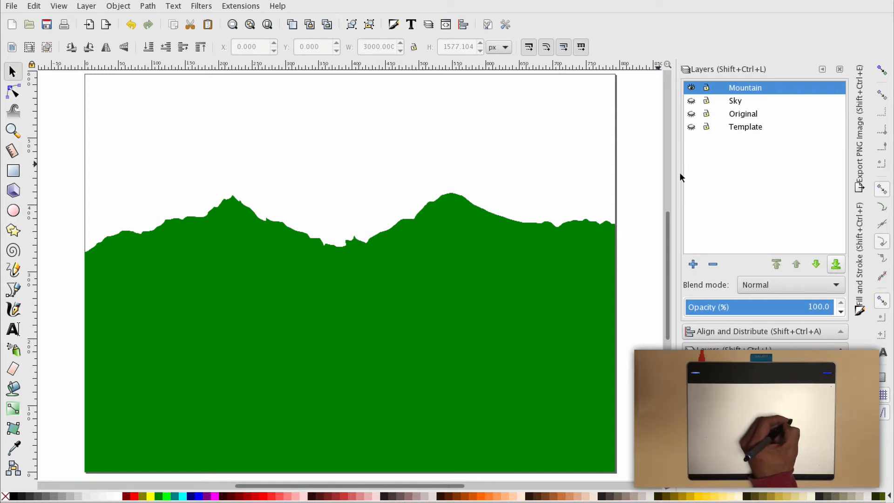
Show the Original layer and add a sublayer named mountain inside the Mountain layer.
click(692, 114)
click(690, 88)
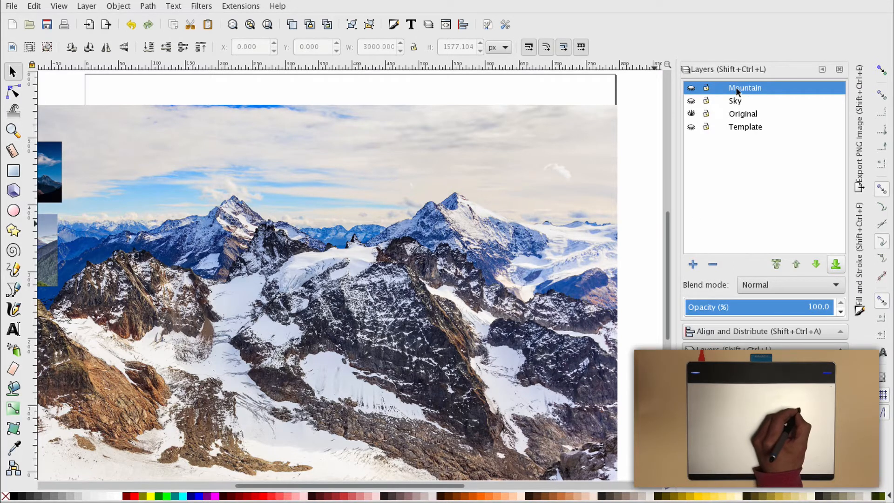
click(691, 87)
click(693, 264)
click(470, 276)
click(470, 309)
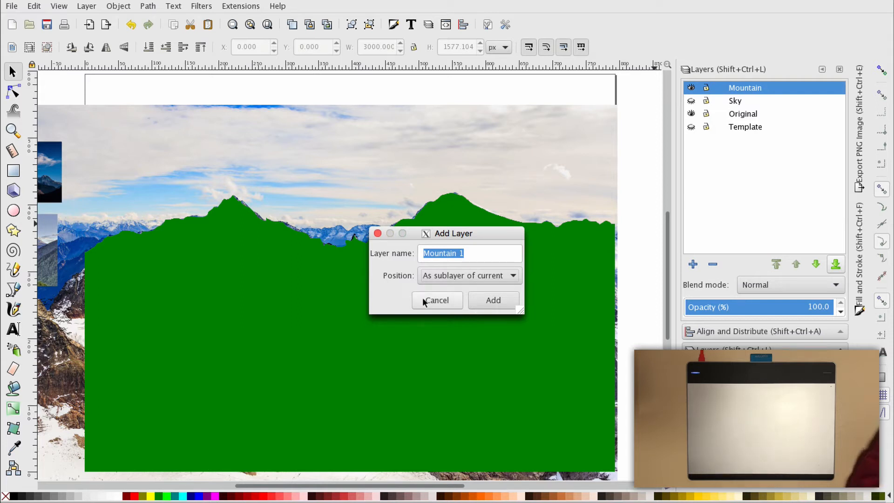
text(mountain)
key(Return)
Add another layer named shadow inside Mountain, above the mountain sublayer.
click(693, 263)
text(shadow)
key(Return)
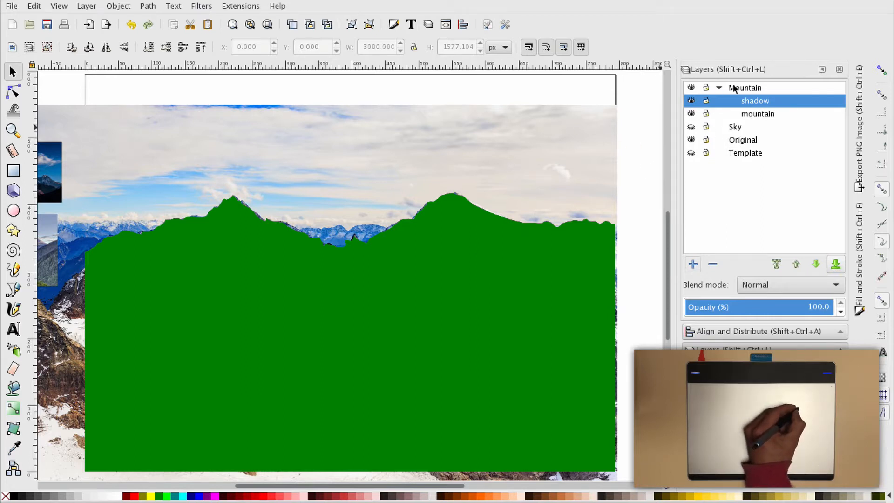
Move the green mountain silhouette from the Mountain layer into its mountain sublayer.
click(518, 263)
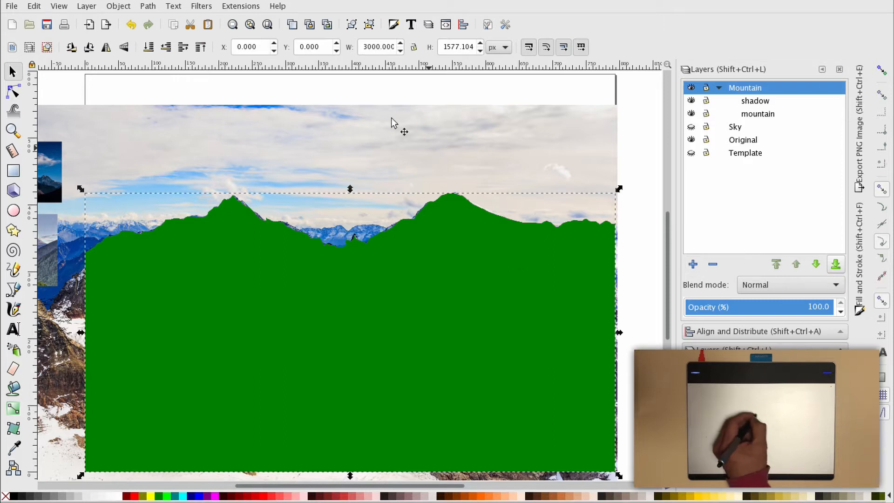
click(86, 6)
click(153, 148)
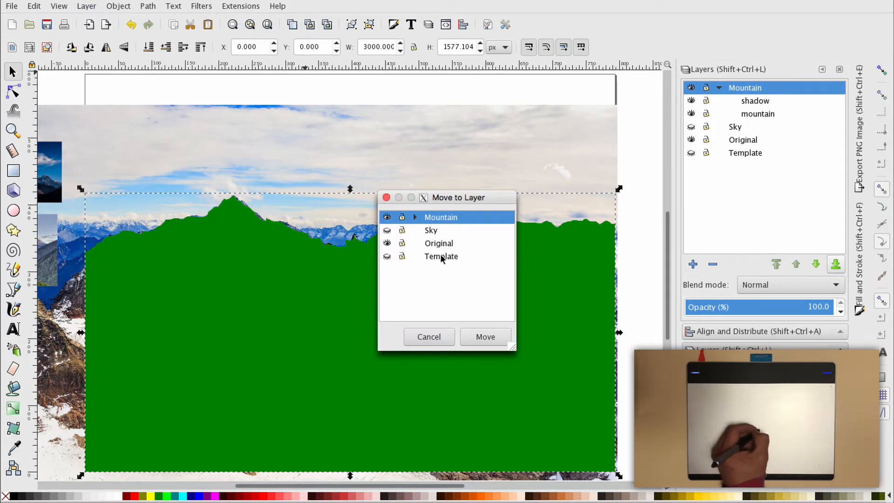
click(415, 217)
click(446, 244)
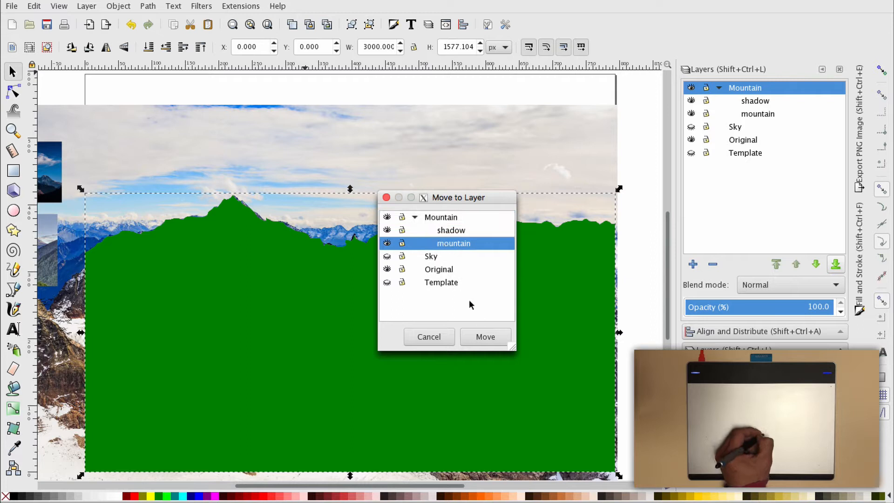
click(487, 337)
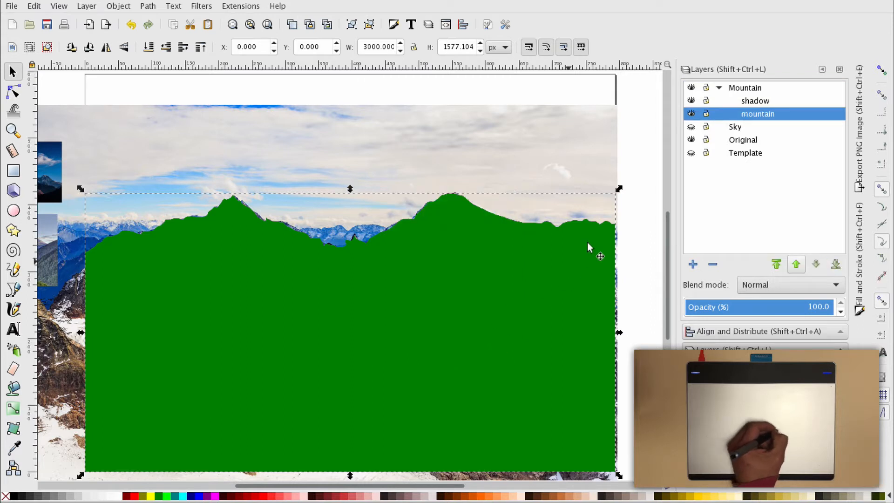
Hide the mountain sublayer and trace a freehand shadow outline around the right-hand peak's summit on the shadow sublayer with the Pencil tool.
click(691, 114)
key(p)
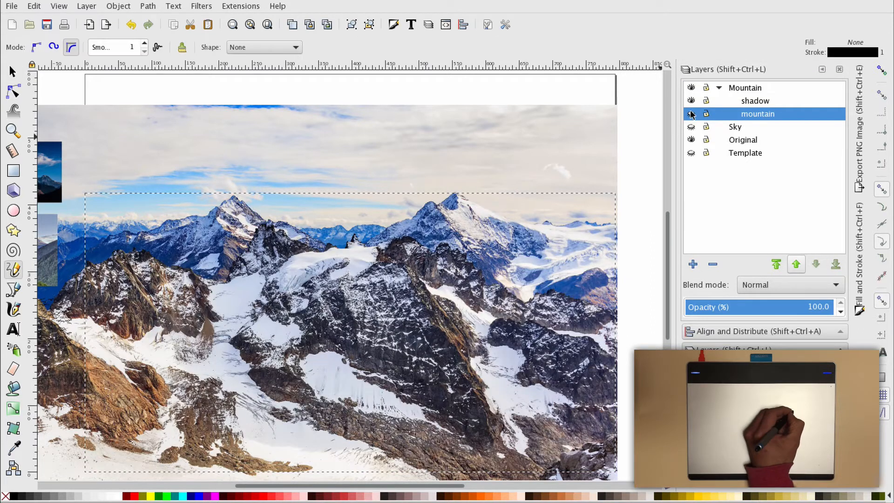
click(750, 103)
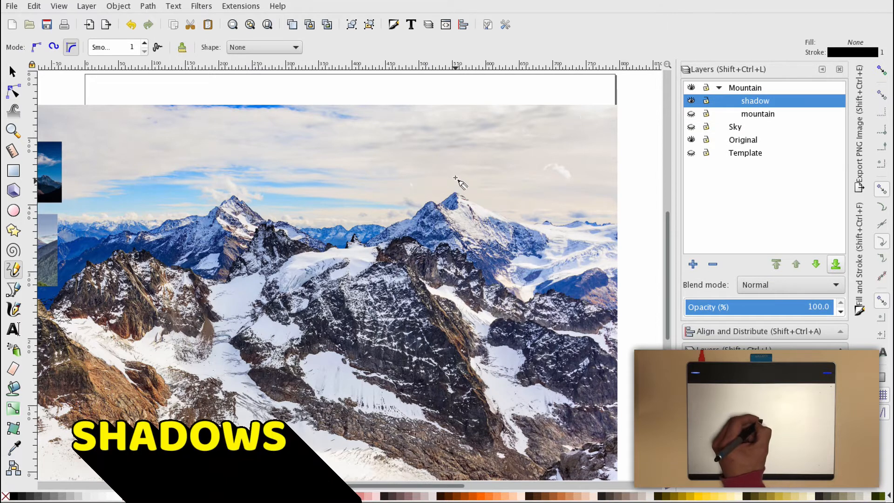
drag(453, 188, 457, 209)
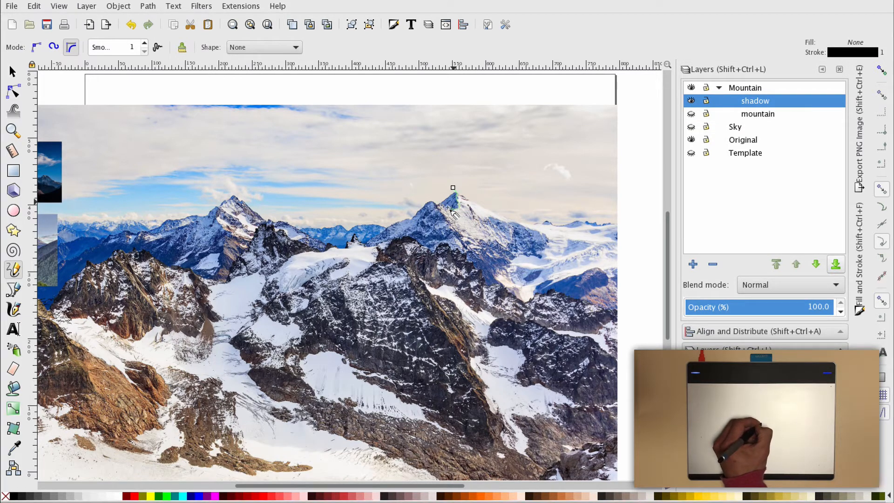
drag(450, 201, 453, 188)
Trace the large blue shaded left face of the right-hand mountain freehand on the shadow sublayer, extending the outline above its ridge.
click(691, 115)
mouse_move(484, 220)
mouse_down()
mouse_move(557, 241)
mouse_move(511, 263)
mouse_move(529, 270)
mouse_move(496, 271)
mouse_move(494, 282)
mouse_move(473, 265)
mouse_move(504, 233)
mouse_up()
mouse_move(418, 197)
mouse_down()
mouse_move(461, 236)
mouse_move(370, 245)
mouse_move(418, 197)
mouse_up()
key(plus)
key(plus)
key(plus)
drag(464, 170, 290, 343)
Close the large left-face shadow outline by joining its two end nodes above the ridge.
key(plus)
key(plus)
click(13, 91)
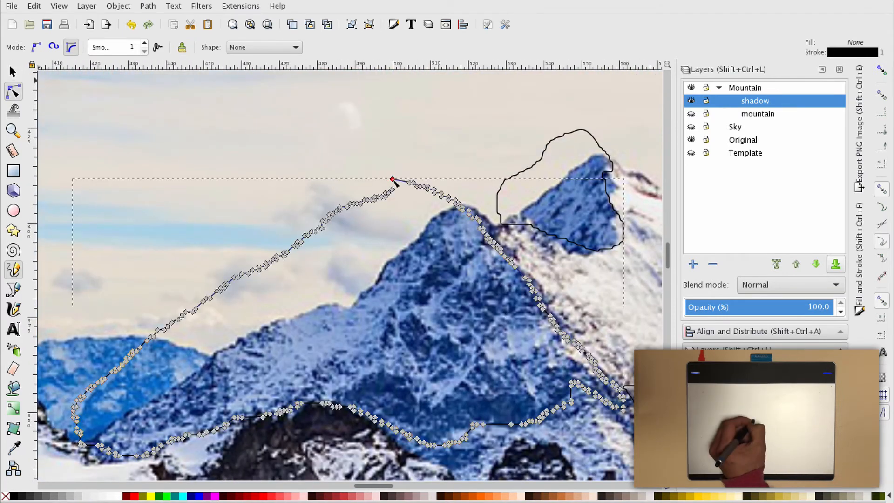
drag(386, 173, 401, 194)
click(54, 47)
click(13, 71)
key(minus)
key(minus)
key(minus)
key(minus)
key(minus)
scroll(248, 254, left, 2)
scroll(247, 254, down, 4)
scroll(248, 254, left, 2)
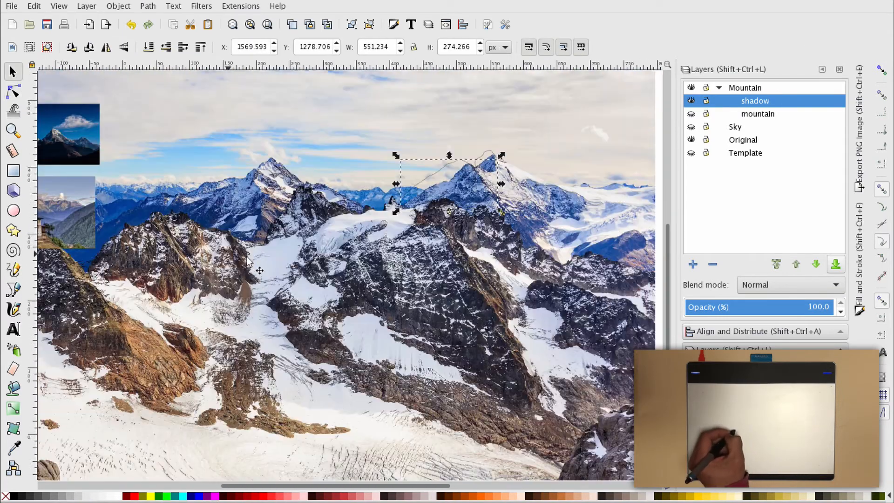
scroll(248, 254, right, 2)
Briefly show the mountain sublayer to compare the shadow outlines with the silhouette, ending with the shadow sublayer active.
click(691, 114)
click(691, 115)
click(13, 269)
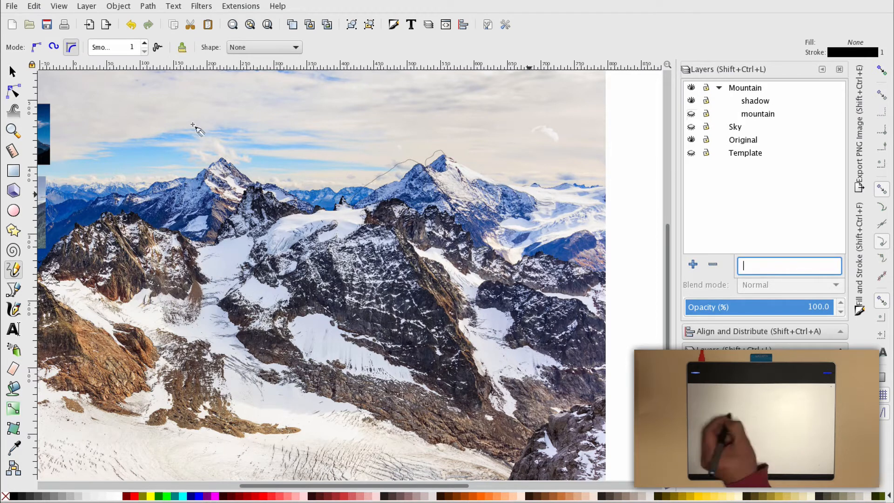
click(748, 103)
click(13, 71)
Trace freehand shadow patches on the distant ridge and snowfield right of the main peak, running the last one past the page edge.
click(535, 214)
key(plus)
key(plus)
scroll(535, 213, right, 5)
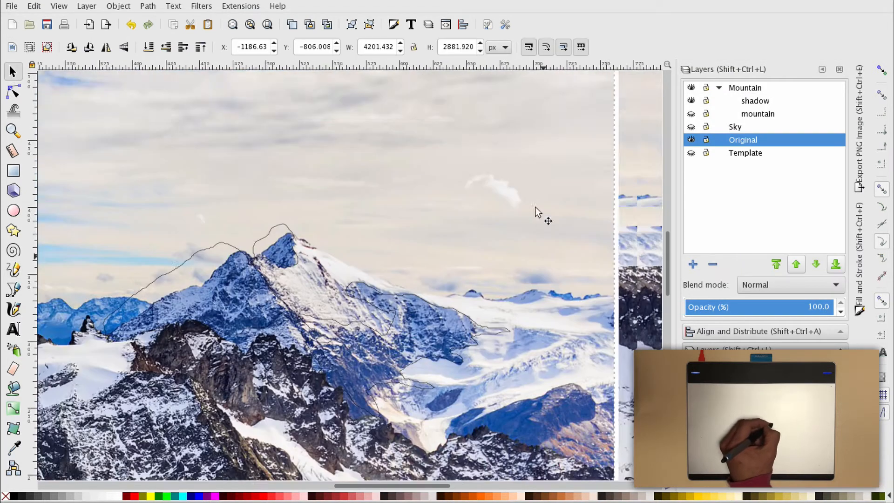
click(13, 269)
drag(438, 251, 503, 248)
mouse_move(465, 278)
mouse_down()
mouse_move(467, 308)
mouse_move(466, 279)
mouse_up()
mouse_move(530, 259)
mouse_down()
mouse_move(516, 265)
mouse_move(529, 258)
mouse_move(576, 272)
mouse_move(566, 248)
mouse_up()
click(692, 113)
click(691, 113)
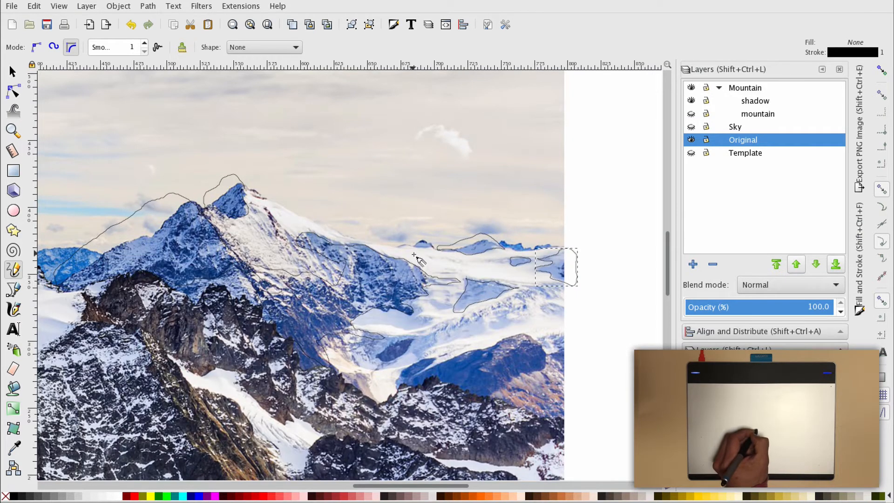
click(691, 114)
click(691, 114)
Activate the shadow sublayer and trace the shaded left face of the left-hand peak freehand, extending the outline above its ridge.
key(space)
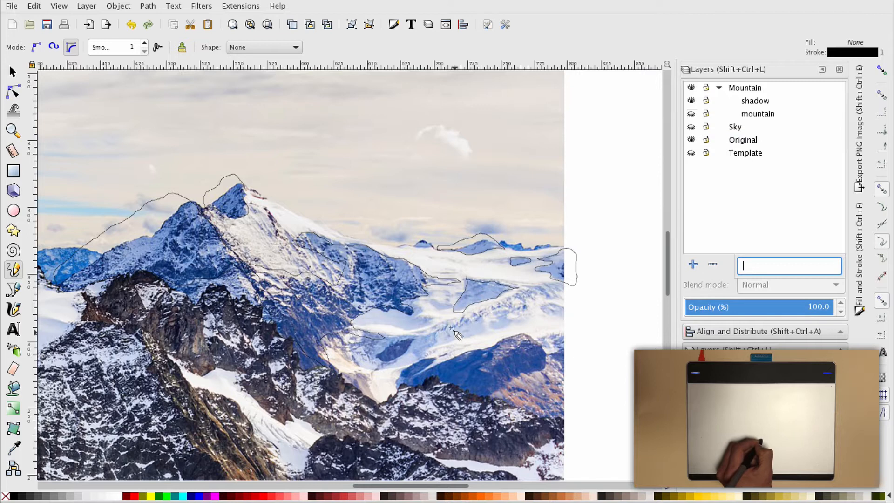
key(space)
mouse_move(165, 377)
mouse_down()
mouse_move(305, 428)
mouse_move(405, 328)
mouse_up()
drag(79, 256, 384, 256)
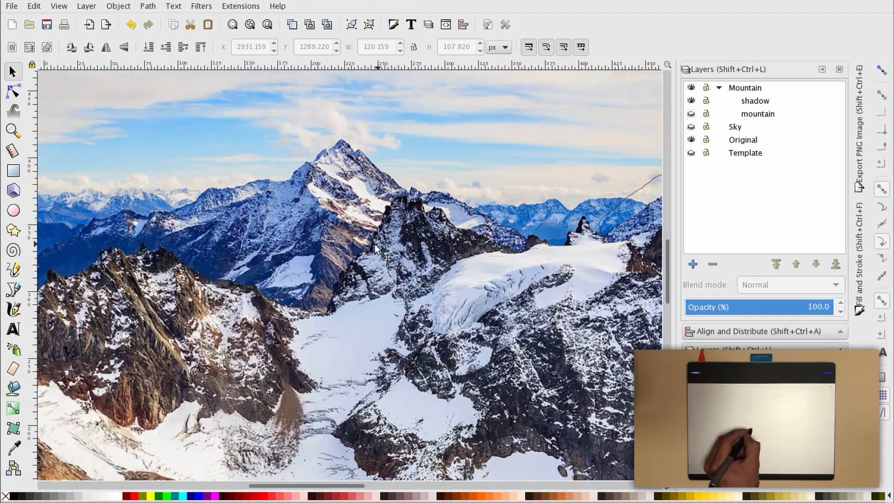
key(space)
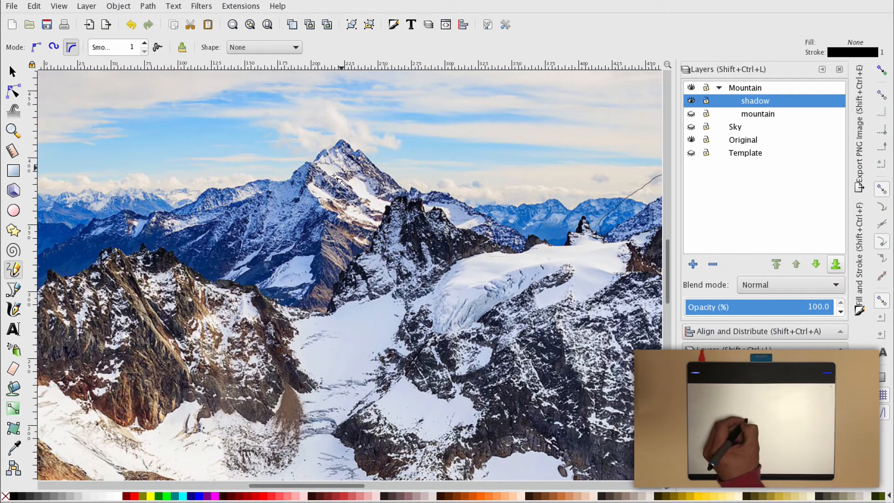
drag(304, 160, 317, 164)
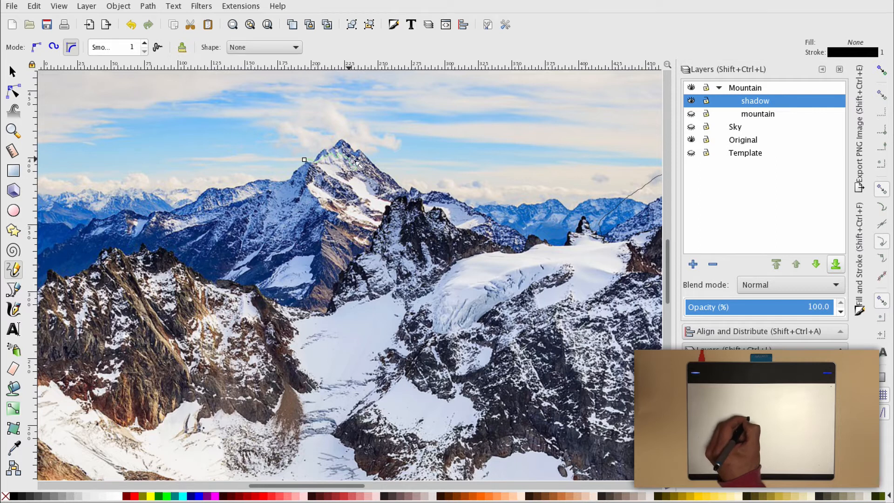
drag(315, 153, 316, 165)
mouse_move(319, 200)
mouse_down()
mouse_move(333, 213)
mouse_move(303, 295)
mouse_up()
mouse_move(289, 266)
mouse_down()
mouse_move(230, 265)
mouse_move(222, 243)
mouse_move(187, 242)
mouse_move(183, 229)
mouse_move(259, 194)
mouse_up()
drag(302, 170, 298, 167)
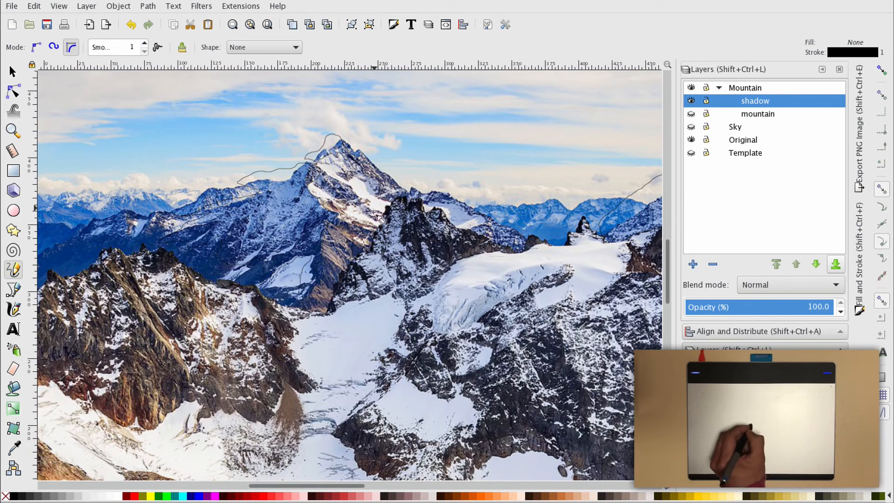
Trace small freehand shadow patches on the left-hand peak's right flank and on the low ridge at the far left.
drag(399, 199, 402, 204)
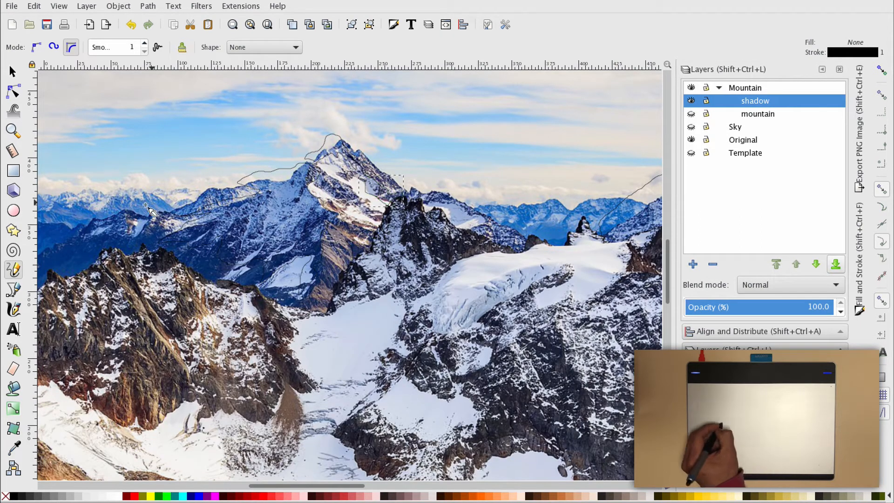
mouse_move(135, 217)
mouse_down()
mouse_move(154, 230)
mouse_move(133, 239)
mouse_move(102, 211)
mouse_move(134, 215)
mouse_up()
key(minus)
scroll(368, 235, right, 5)
click(691, 114)
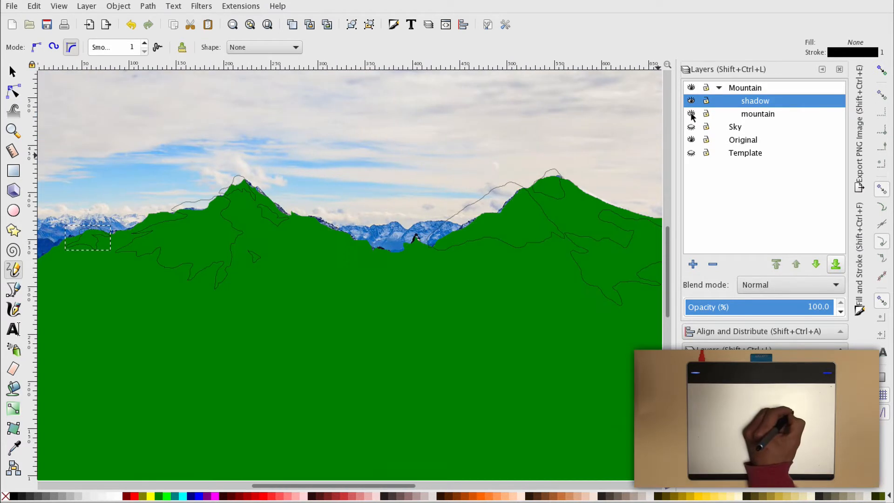
click(691, 114)
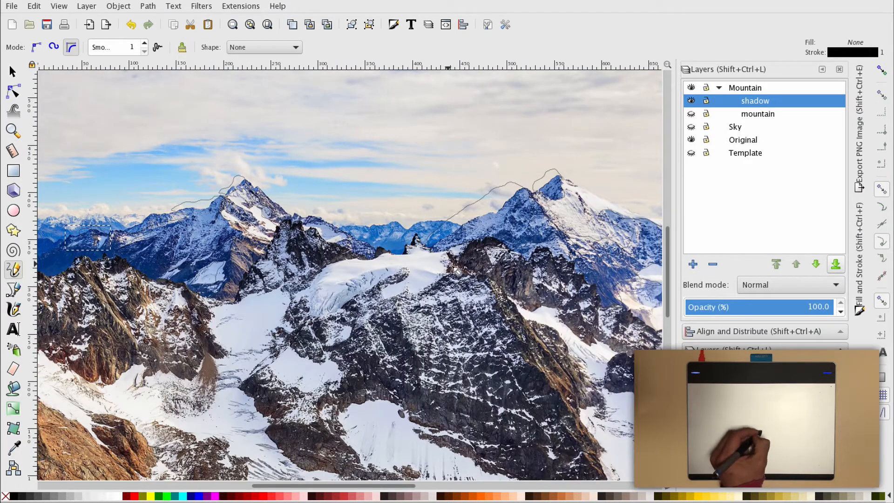
Trace a large jagged shadow outline down the central rock slope between the peaks and join its open end nodes.
mouse_move(400, 269)
mouse_down()
mouse_move(363, 305)
mouse_move(319, 324)
mouse_move(329, 353)
mouse_move(354, 373)
mouse_move(418, 389)
mouse_move(402, 314)
mouse_move(403, 269)
mouse_up()
key(plus)
key(plus)
key(plus)
key(plus)
scroll(514, 268, right, 8)
key(plus)
key(plus)
key(plus)
key(n)
click(495, 217)
shift+click(537, 198)
scroll(522, 275, up, 2)
drag(495, 215, 500, 203)
drag(466, 162, 491, 163)
click(466, 161)
shift+click(551, 119)
click(70, 47)
drag(551, 119, 571, 118)
shift+click(467, 161)
click(70, 48)
key(minus)
key(minus)
key(minus)
key(minus)
key(minus)
key(minus)
key(minus)
key(minus)
key(minus)
key(minus)
key(minus)
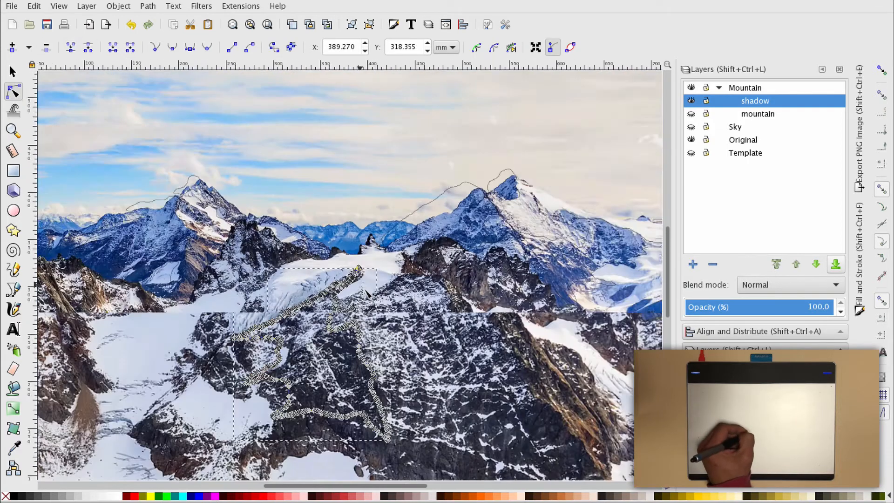
Show the mountain sublayer and inspect how the traced shadow outlines sit over the green silhouette.
click(691, 114)
key(s)
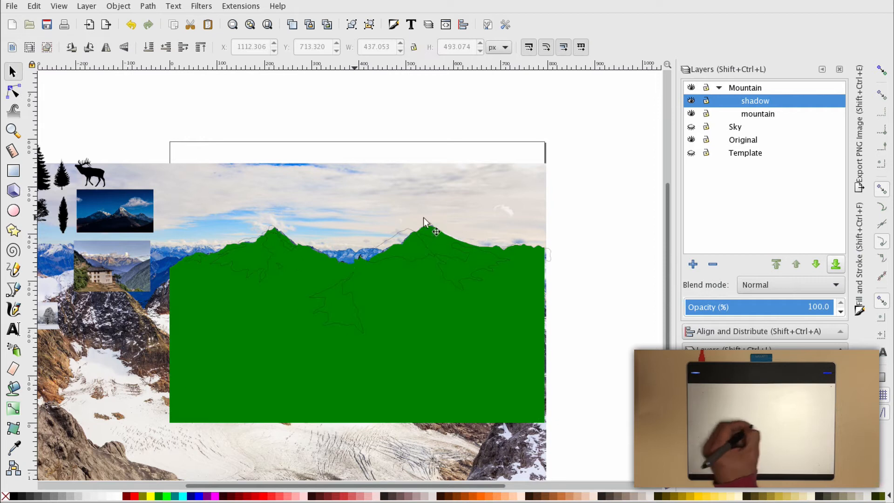
key(plus)
key(plus)
scroll(569, 227, right, 8)
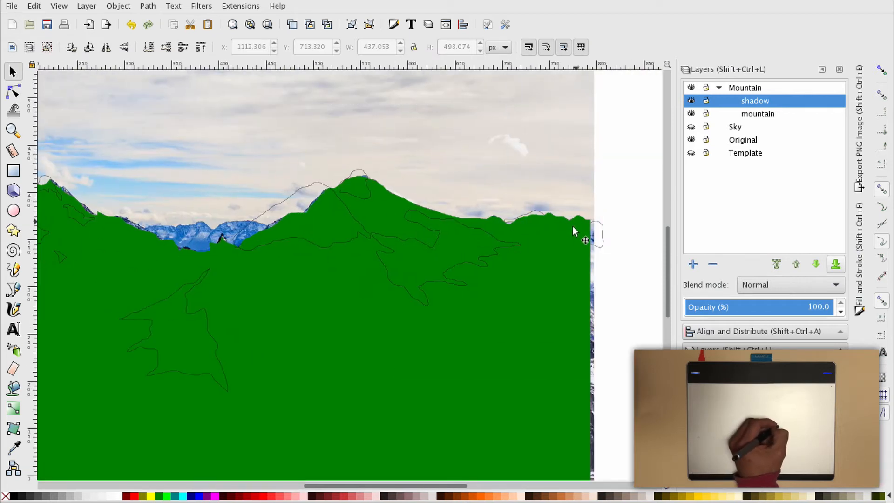
Try to select the Original-layer shadow patches at the right end of the silhouette.
click(600, 228)
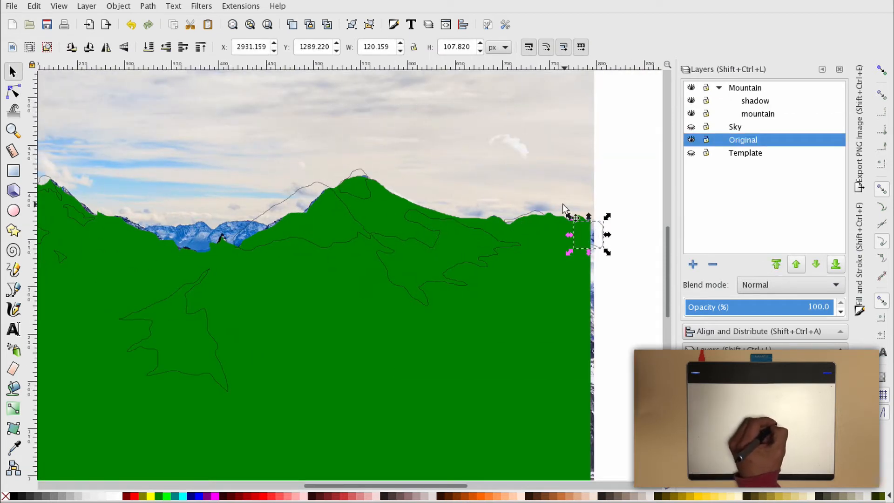
click(533, 213)
click(577, 231)
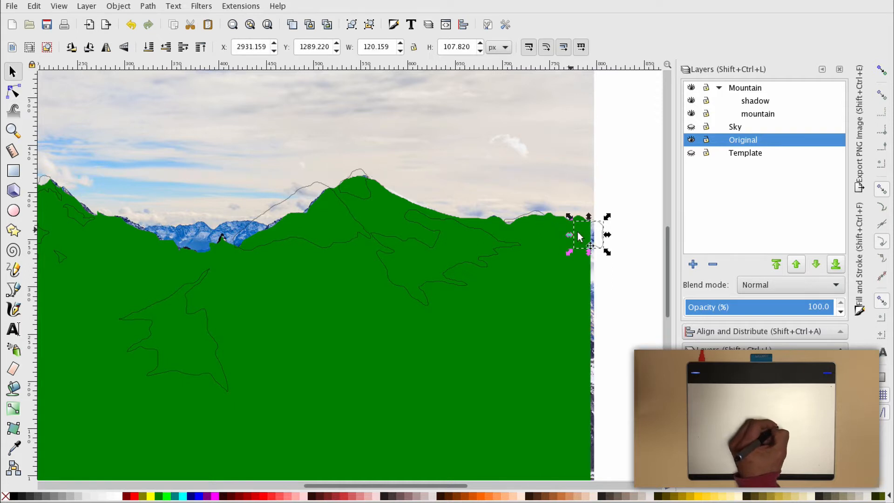
shift+click(533, 213)
shift+click(540, 212)
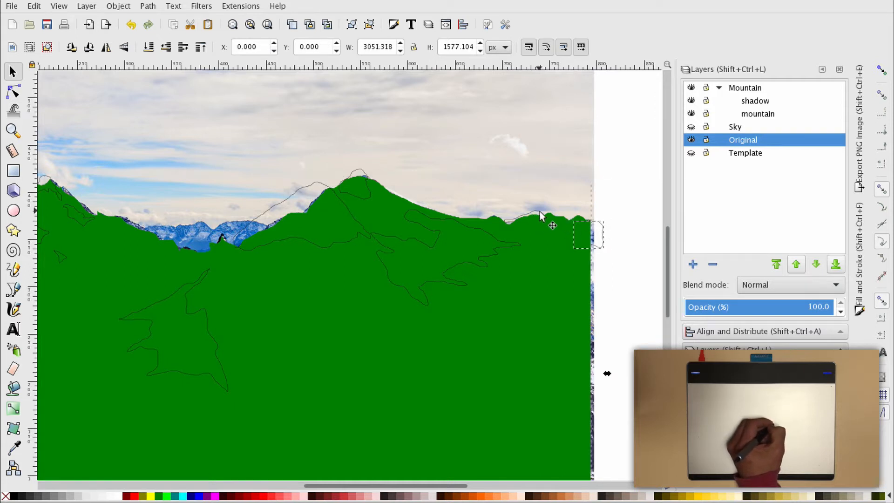
click(535, 210)
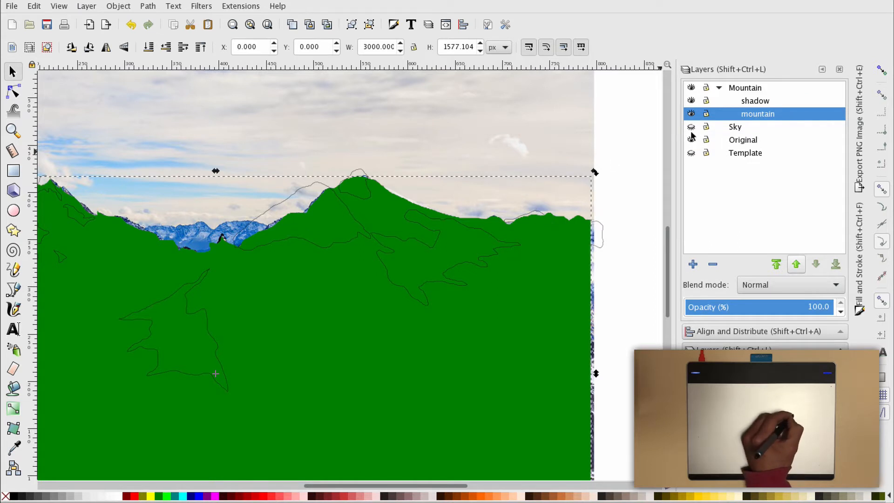
Hide the mountain sublayer and move three shadow patches on the right-hand snowfield from the Original layer to the shadow sublayer.
click(691, 114)
click(524, 219)
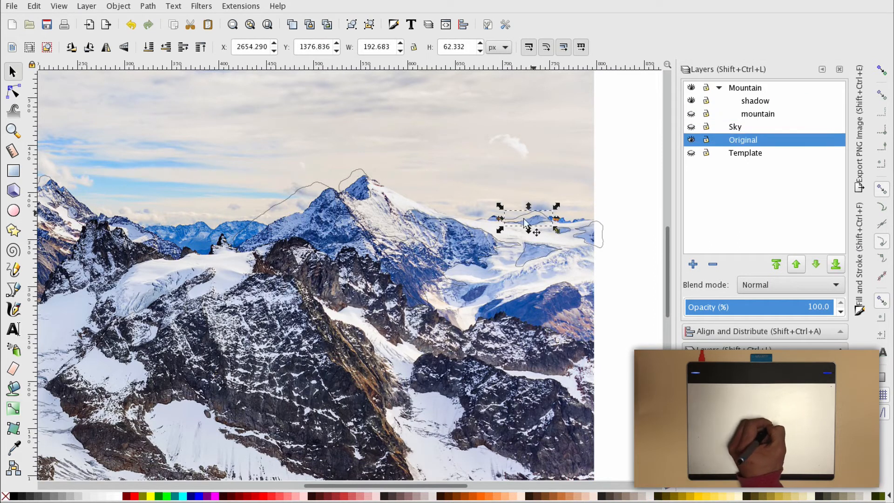
shift+click(541, 259)
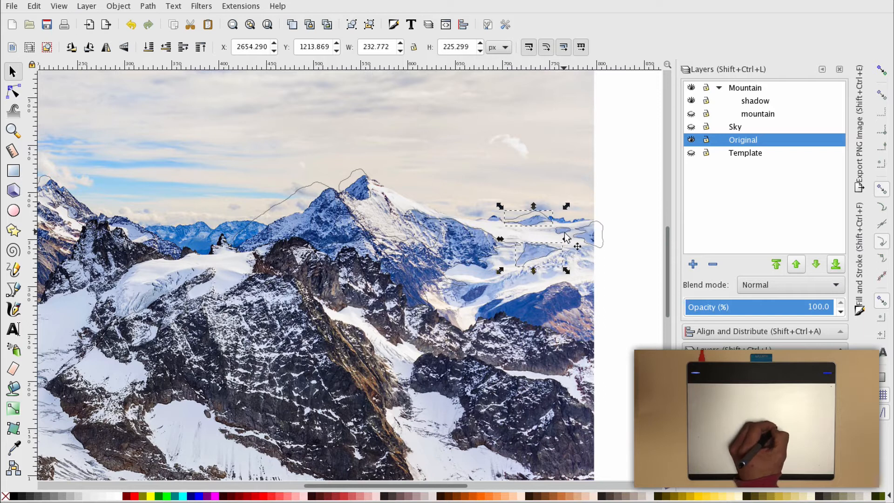
shift+click(596, 233)
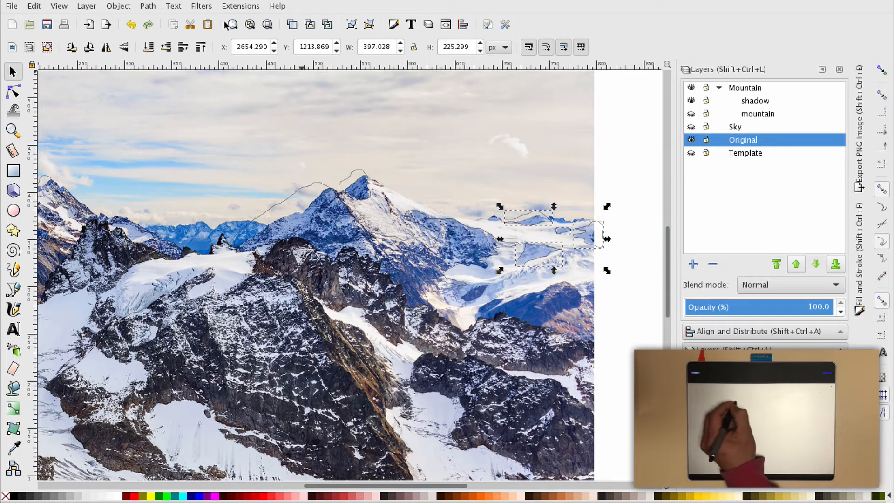
click(94, 6)
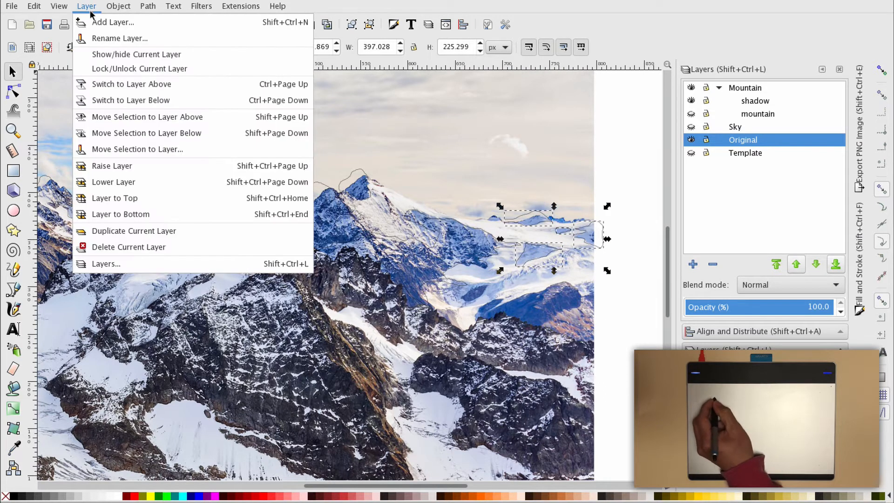
click(125, 148)
click(414, 217)
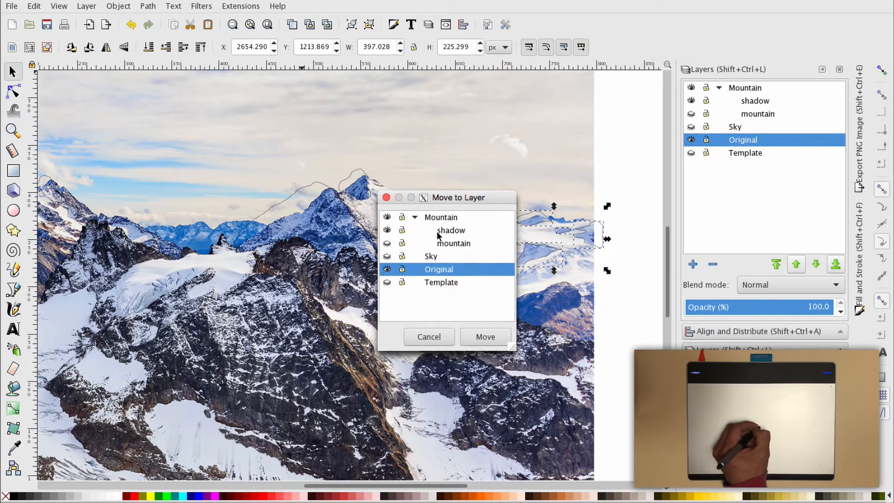
click(439, 231)
click(485, 336)
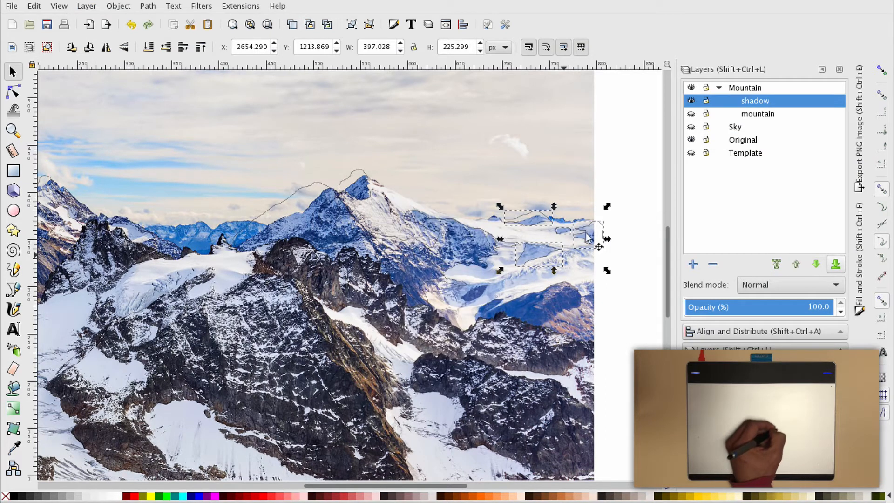
key(Escape)
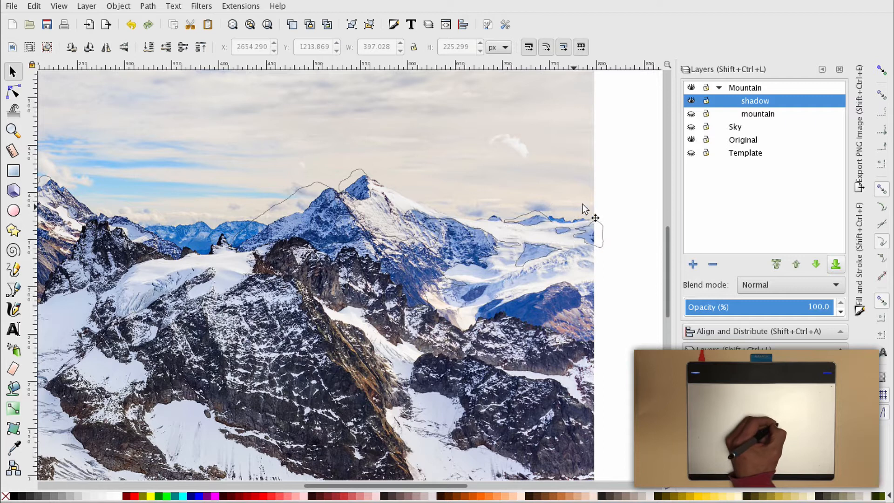
Show the mountain sublayer and duplicate the green mountain silhouette in place.
click(691, 114)
text(--)
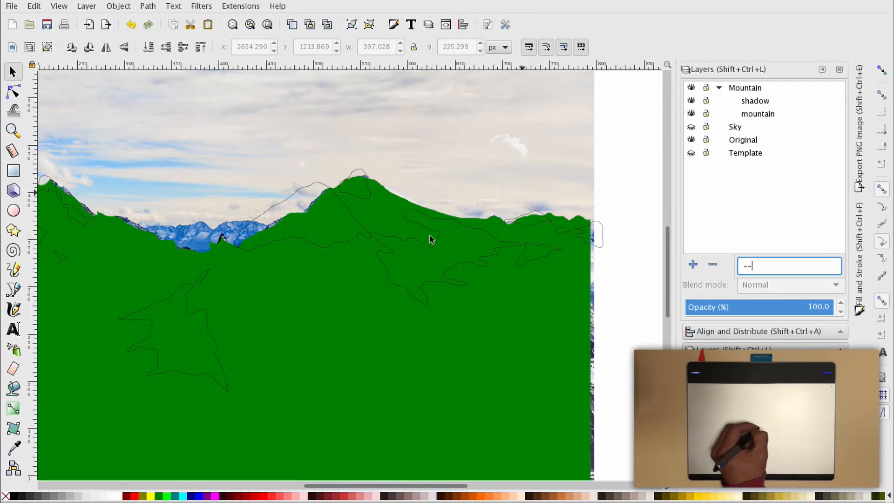
click(647, 170)
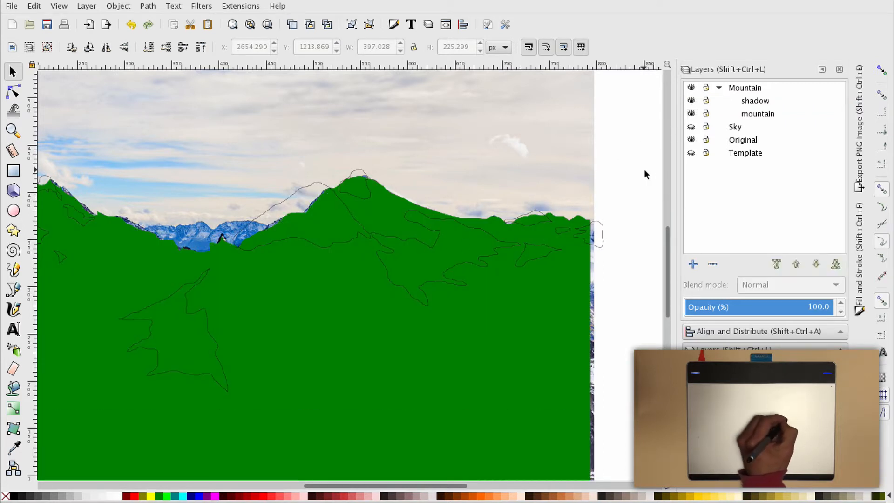
key(minus)
drag(369, 271, 517, 223)
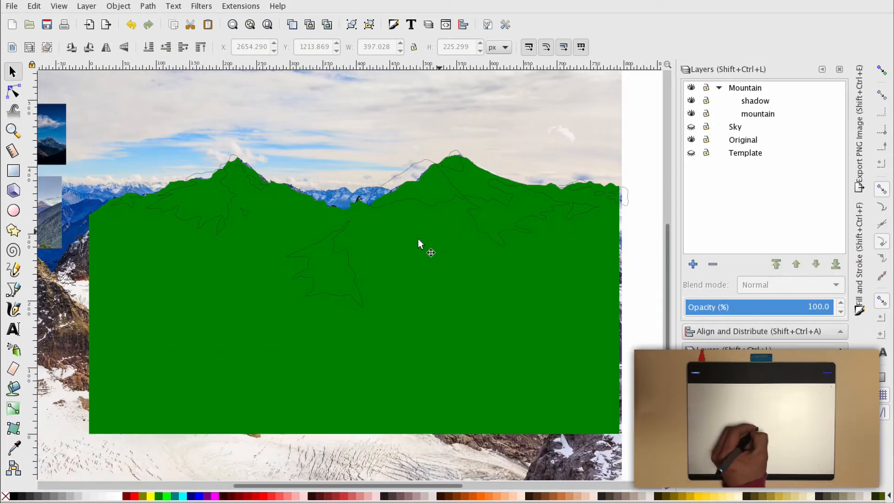
click(403, 253)
click(34, 5)
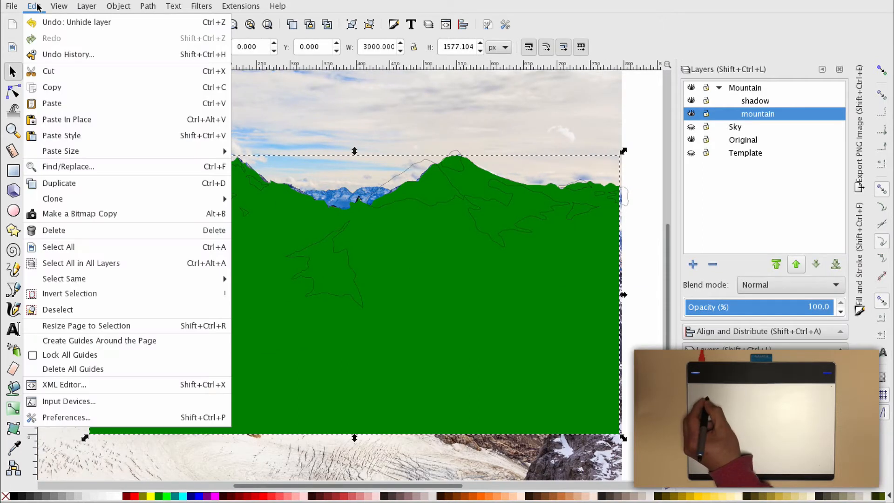
click(68, 183)
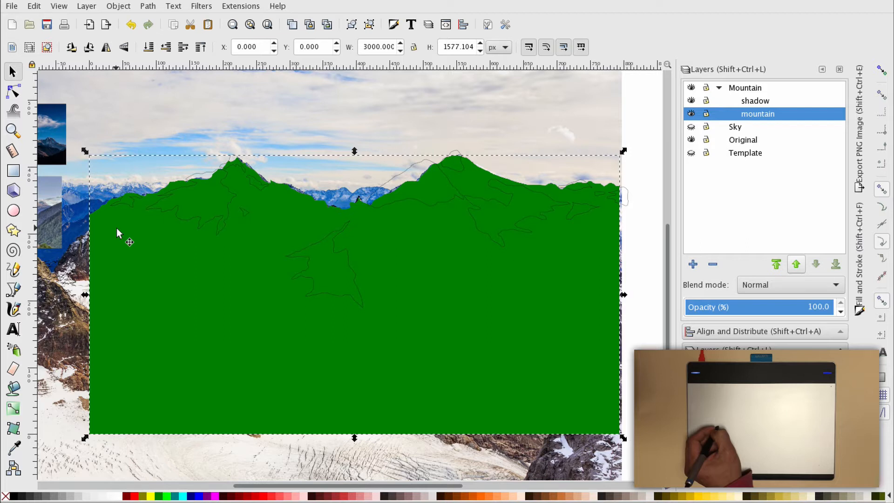
Intersect the duplicated silhouette with the small shadow patch at the ridge's left end and move the result to the shadow sublayer.
shift+click(133, 200)
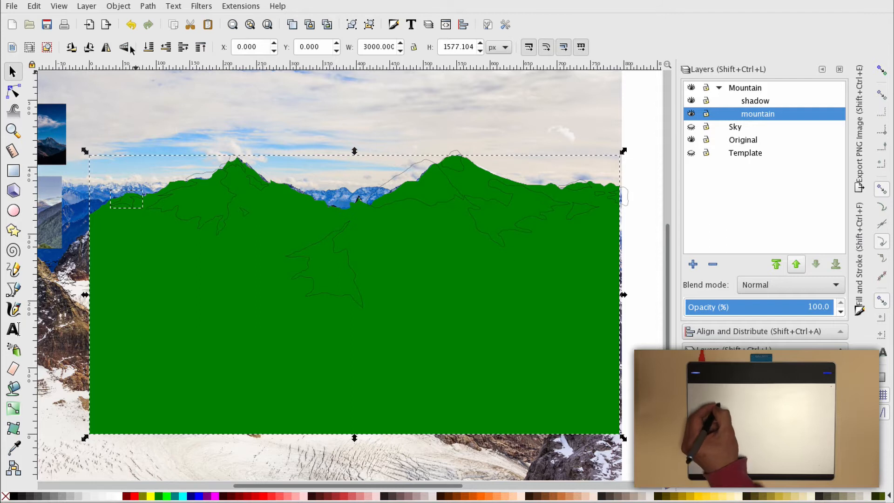
click(147, 6)
click(166, 121)
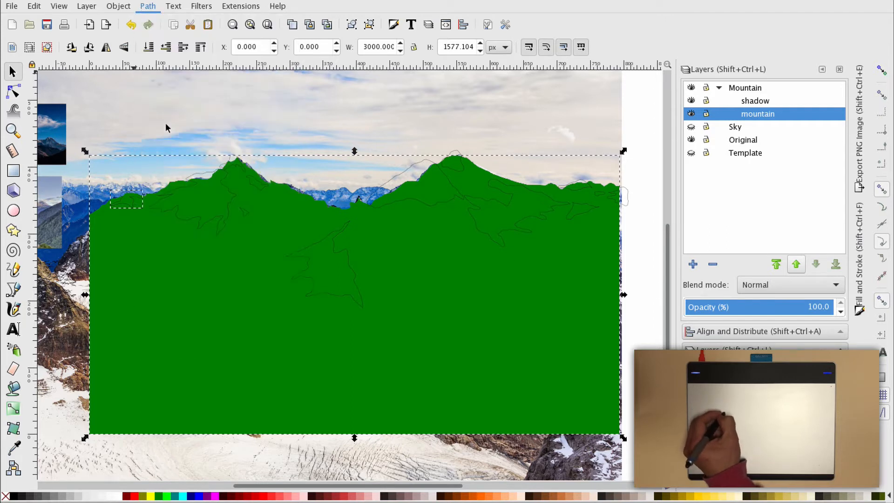
click(146, 6)
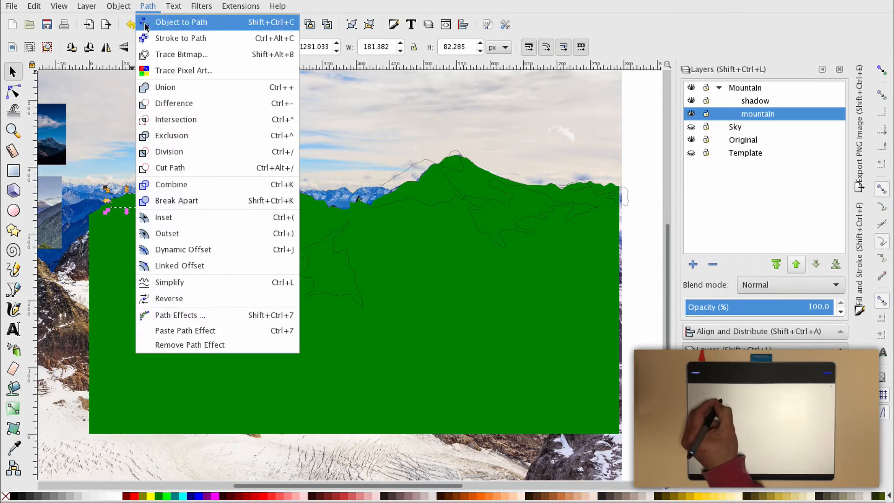
click(166, 125)
click(59, 6)
mouse_move(87, 6)
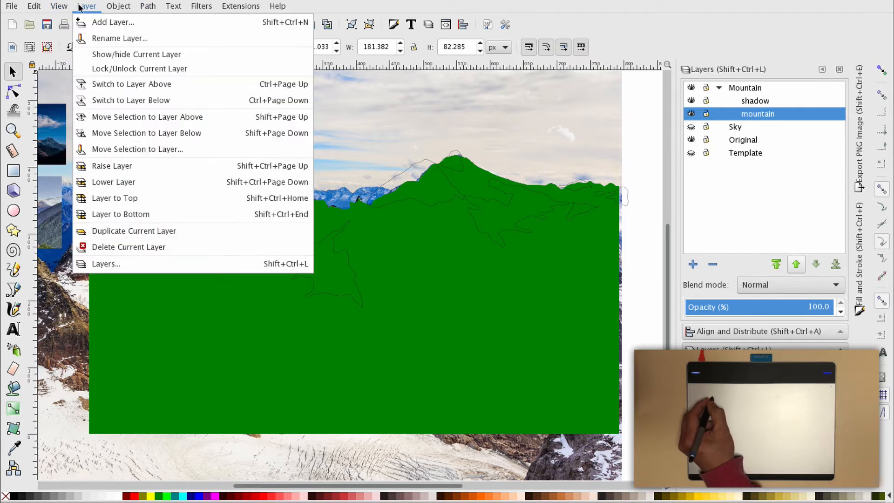
click(117, 150)
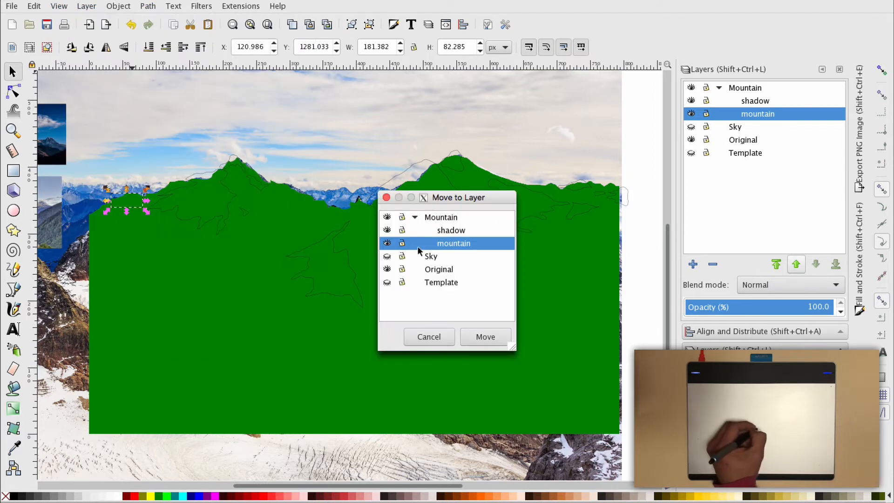
click(443, 231)
click(482, 340)
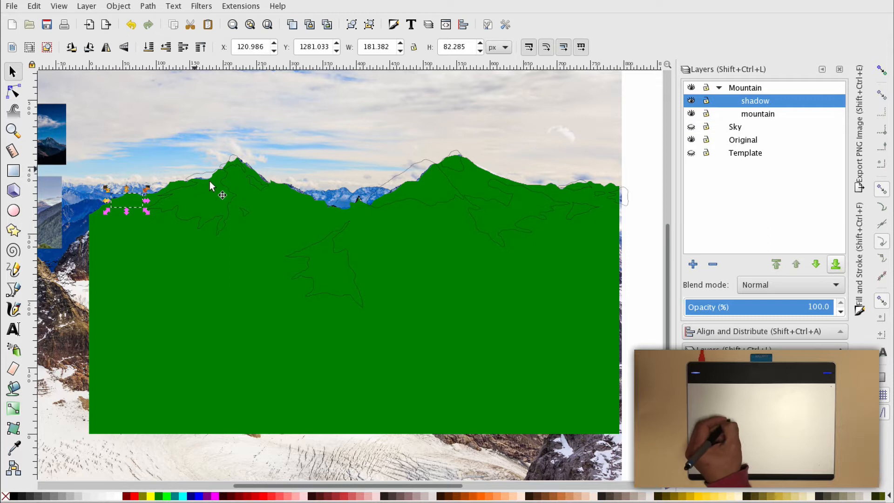
Intersect a duplicate of the green silhouette with the large shadow on the left peak's left flank and move it to the shadow sublayer.
click(193, 249)
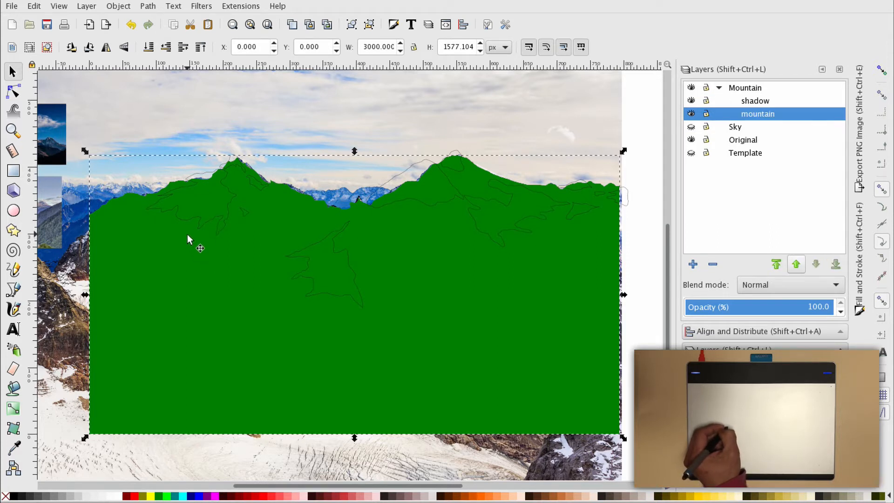
click(36, 5)
click(65, 181)
shift+click(182, 218)
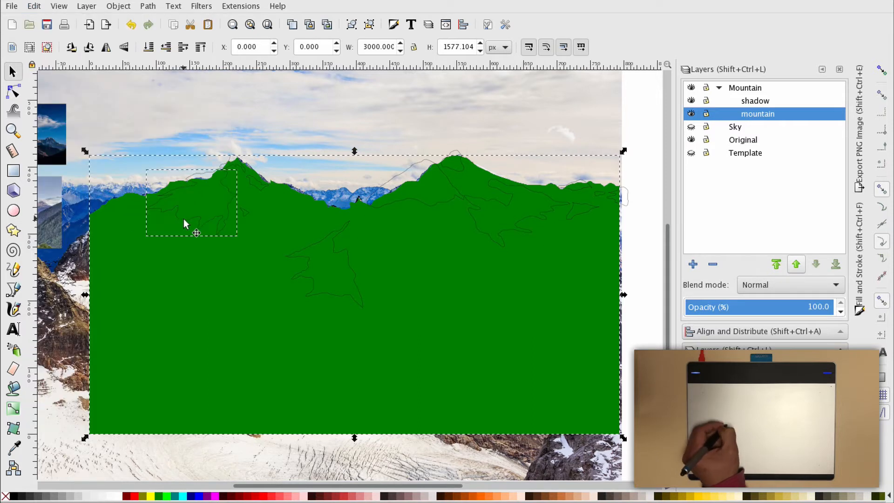
click(147, 6)
click(172, 114)
click(87, 6)
click(123, 152)
click(450, 231)
click(485, 336)
Intersect a silhouette duplicate with the shadow patch at the left peak's summit and move the result to the shadow sublayer.
click(208, 210)
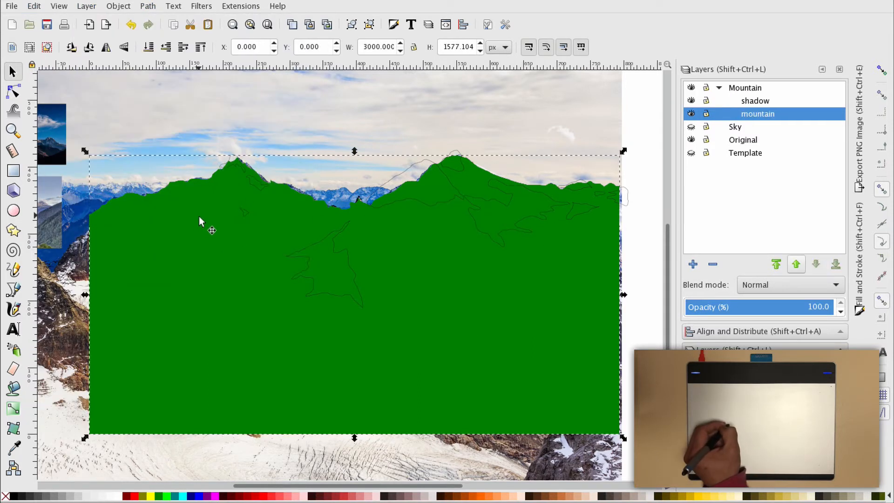
key(ctrl+d)
shift+click(227, 159)
click(148, 6)
click(172, 114)
click(87, 6)
click(124, 150)
click(450, 230)
click(483, 337)
Intersect a silhouette duplicate with the narrow shadow on the left peak's right slope and move the result to the shadow sublayer.
click(287, 204)
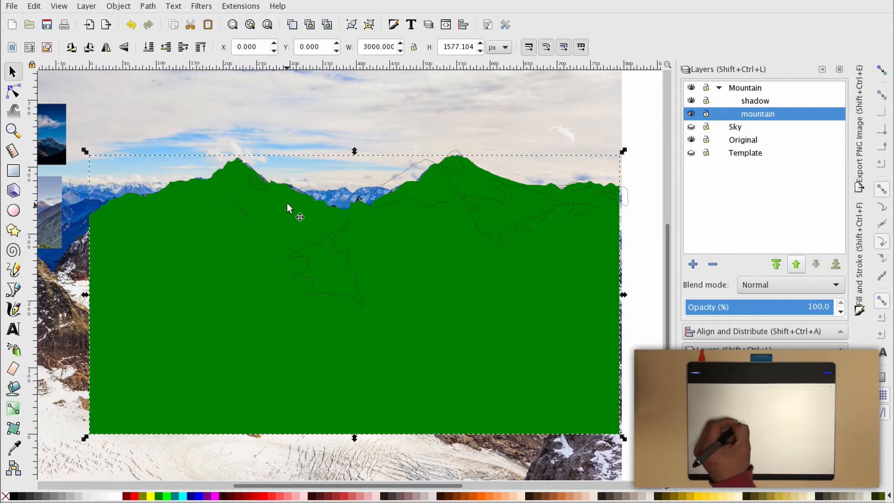
click(148, 6)
click(170, 120)
click(86, 6)
click(123, 150)
click(450, 230)
click(489, 338)
Intersect a silhouette duplicate with the tiny shadow patch below the left peak and move the result to the shadow sublayer.
click(294, 217)
key(ctrl+d)
shift+click(242, 208)
click(147, 6)
click(175, 121)
click(87, 6)
click(105, 150)
click(450, 230)
click(485, 337)
Intersect a silhouette duplicate with the large jagged shadow in the valley between the peaks and move it to the shadow sublayer.
click(307, 224)
shift+click(323, 255)
click(147, 6)
click(172, 120)
click(87, 7)
click(112, 150)
click(450, 230)
click(483, 337)
Intersect a silhouette duplicate with the shadow on the right peak's left flank and move the result to the shadow sublayer.
click(418, 239)
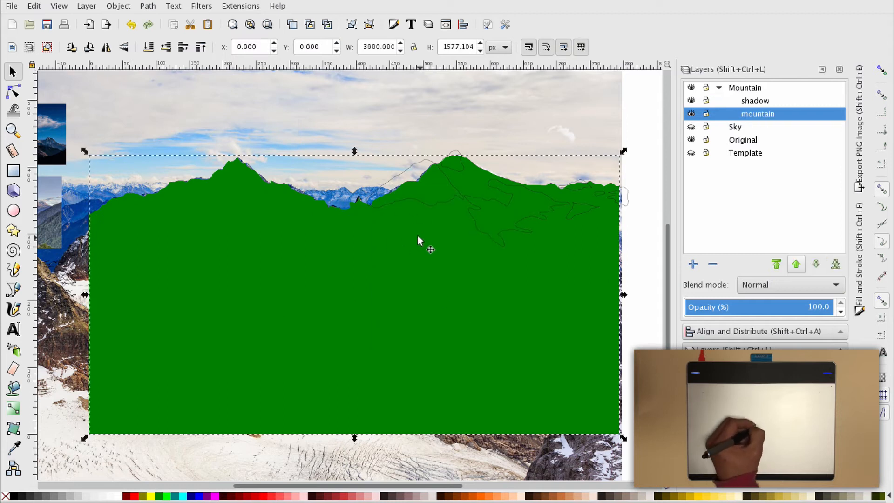
shift+click(415, 192)
click(148, 6)
click(165, 120)
click(87, 6)
click(111, 149)
click(485, 336)
Intersect a silhouette duplicate with the shadow patch at the right peak's summit and move the result to the shadow sublayer.
click(440, 228)
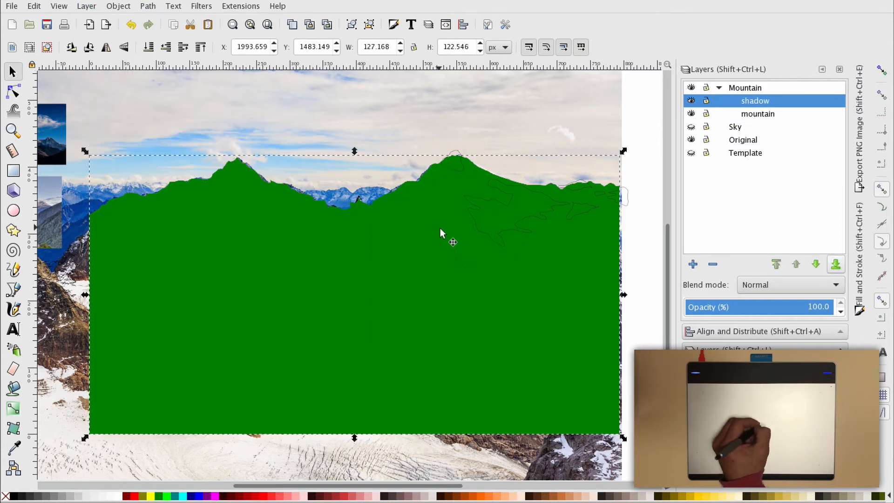
shift+click(455, 160)
click(148, 6)
click(166, 120)
click(87, 6)
click(112, 150)
click(485, 337)
Intersect a silhouette duplicate with the large shadow on the right peak's right flank and move the result to the shadow sublayer.
click(457, 199)
shift+click(463, 205)
click(148, 6)
click(166, 120)
click(87, 7)
click(112, 150)
click(485, 337)
Intersect a silhouette duplicate with the small shadow just beyond the right peak's large flank shadow and move it to the shadow sublayer.
click(571, 216)
shift+click(580, 208)
click(147, 6)
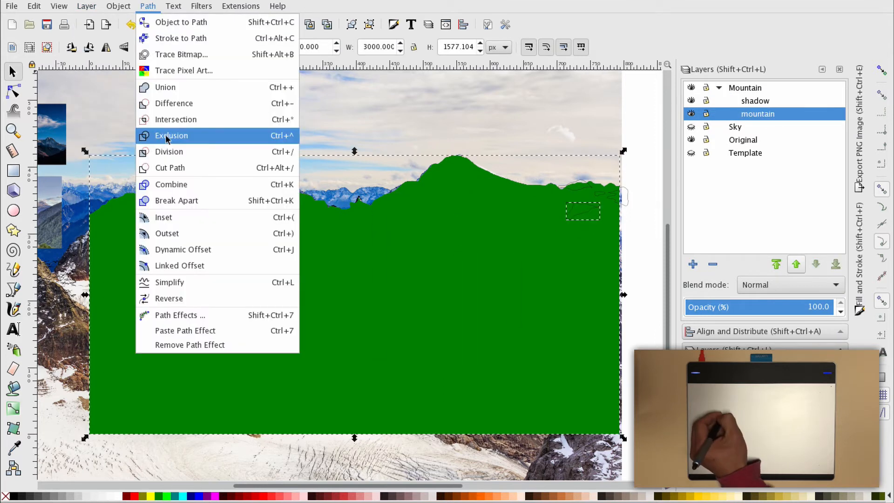
click(167, 120)
click(87, 7)
click(112, 150)
click(485, 336)
Intersect a silhouette duplicate with the shadow patch overhanging the page's right edge and move the result to the shadow sublayer.
click(600, 196)
shift+click(614, 192)
click(147, 7)
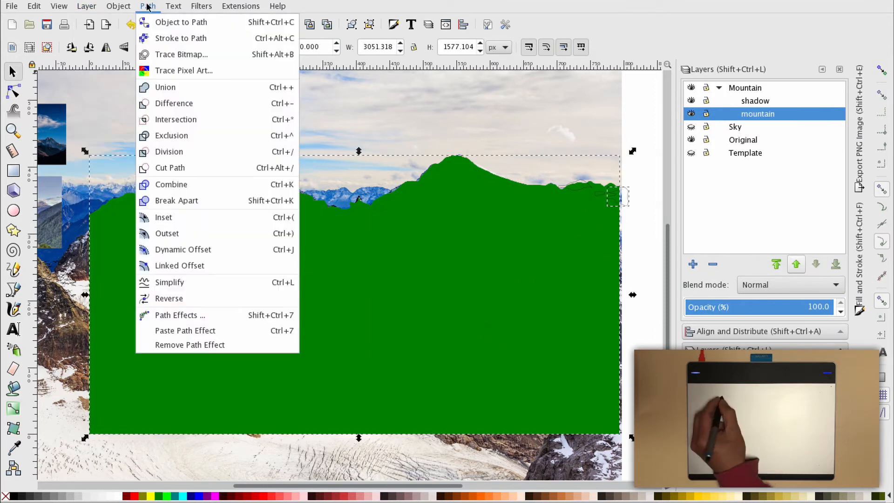
click(167, 120)
click(87, 7)
click(112, 150)
click(485, 337)
Intersect a silhouette duplicate with the tiny shadow beside the right-edge patch and move the result to the shadow sublayer.
click(595, 195)
shift+click(594, 197)
click(148, 6)
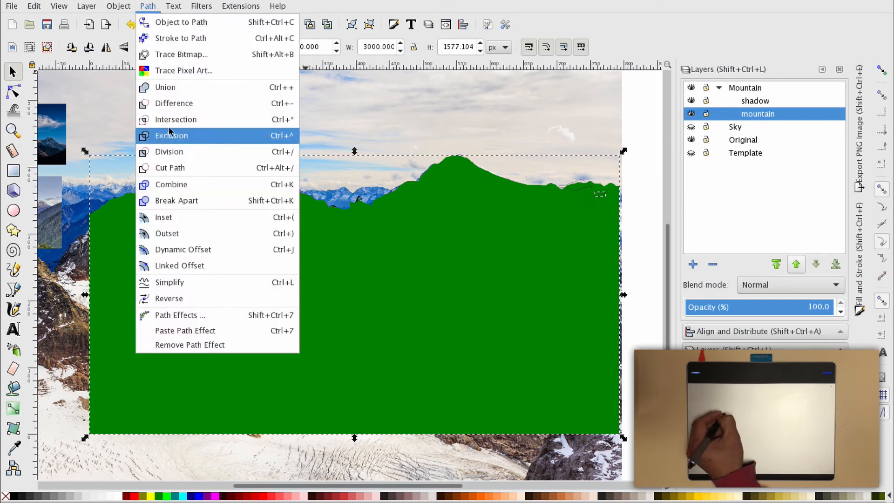
click(166, 120)
click(87, 7)
click(112, 149)
click(451, 230)
click(484, 337)
key(ctrl+z)
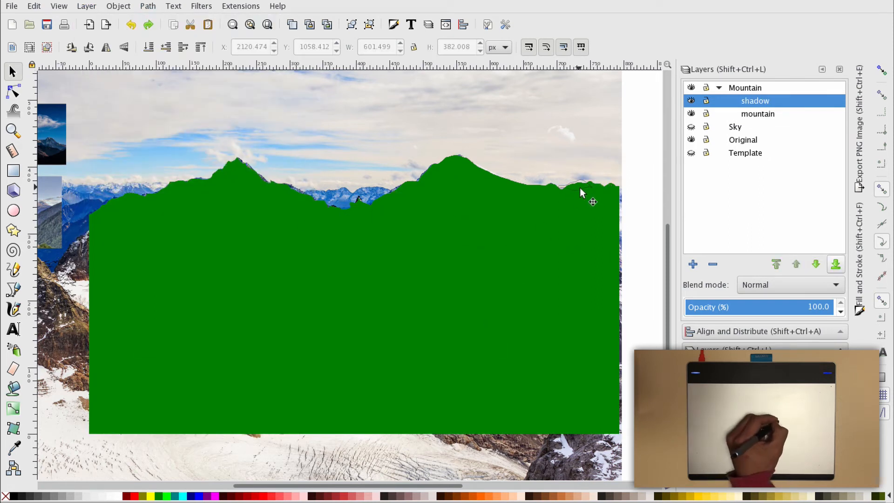
Intersect a silhouette duplicate with the remaining shadow along the right-hand ridge line and move the result to the shadow sublayer.
click(583, 218)
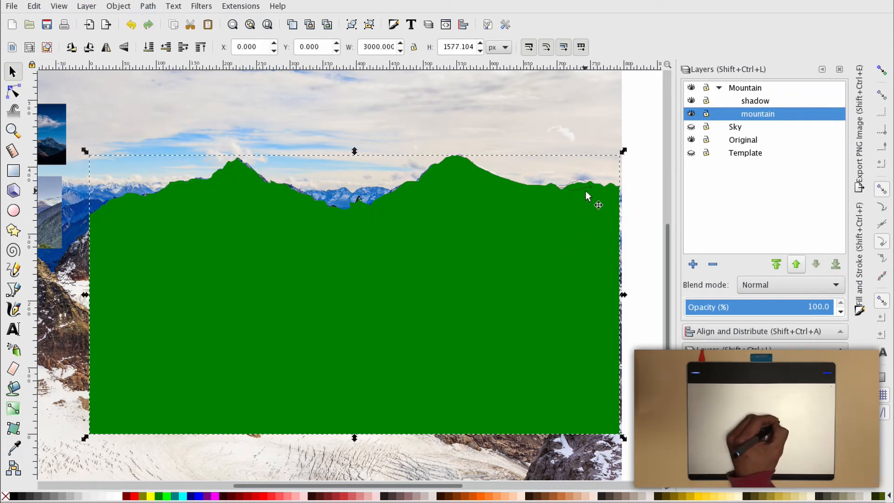
click(148, 6)
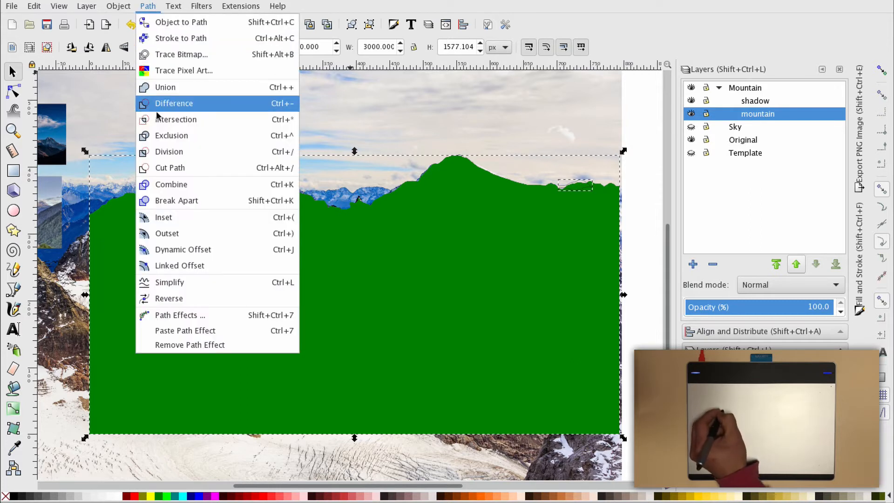
click(168, 118)
click(86, 6)
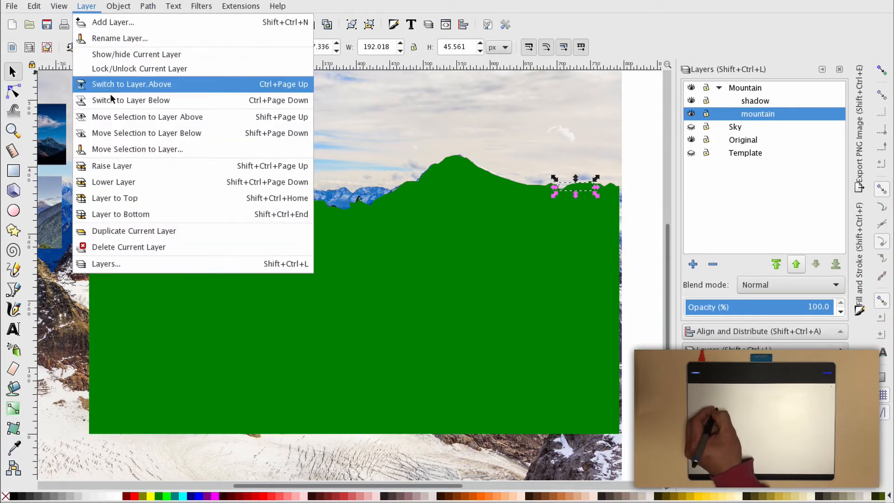
click(129, 148)
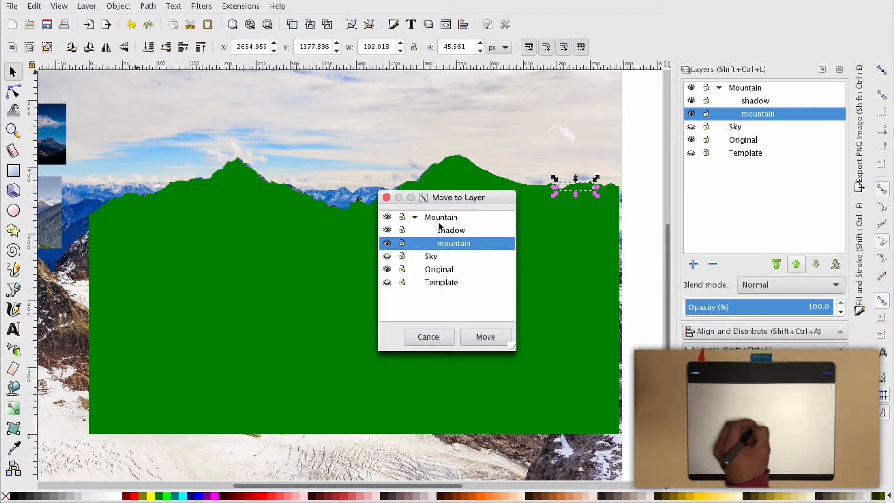
click(463, 232)
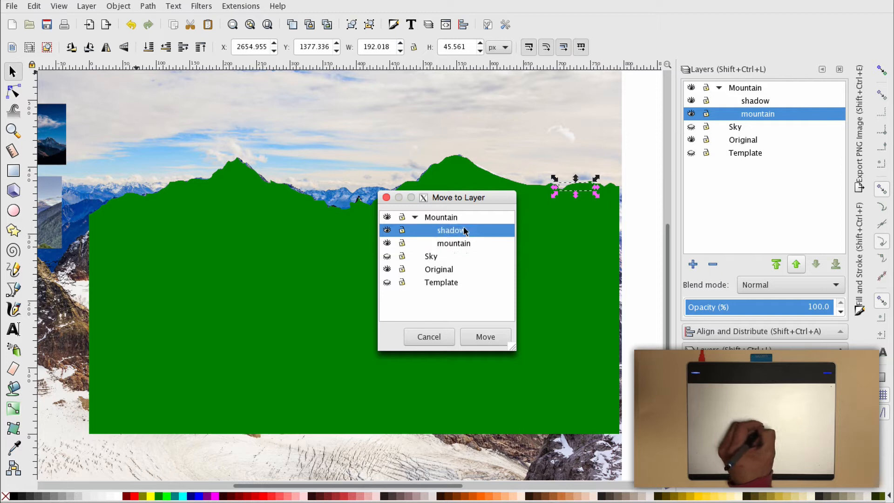
click(485, 336)
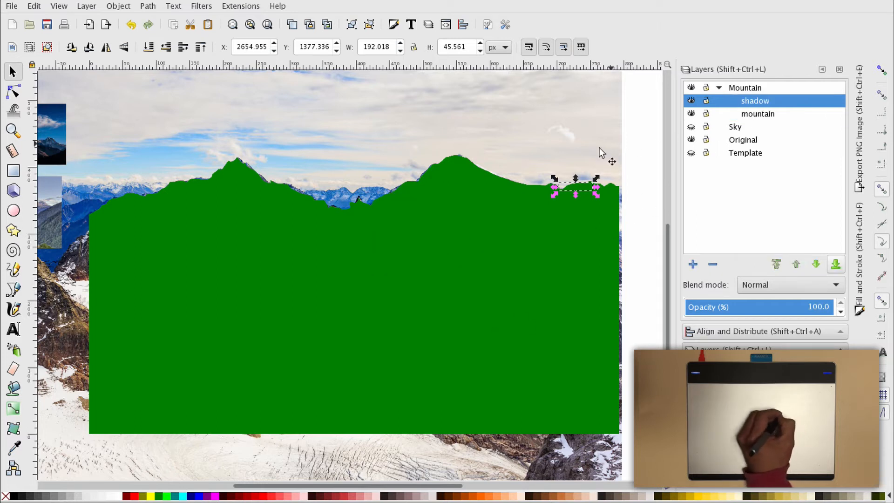
Fill all shapes on the shadow sublayer with bright lime green and clear the selection.
key(ctrl+a)
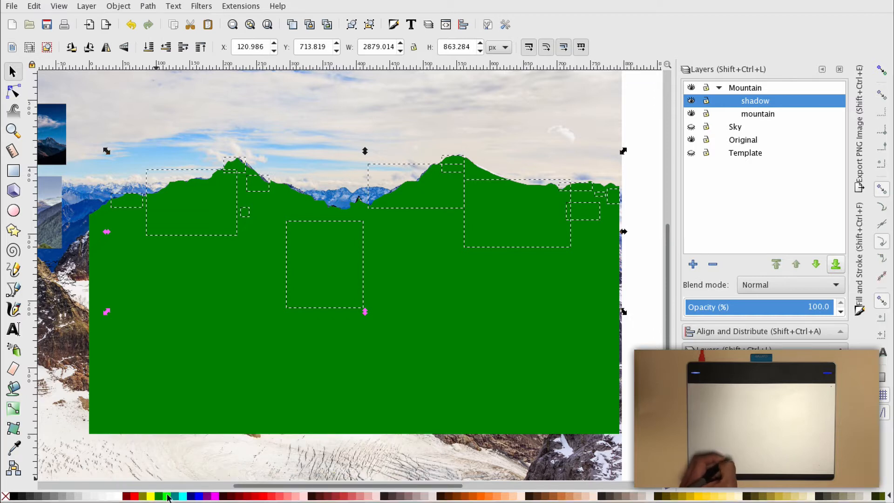
click(163, 496)
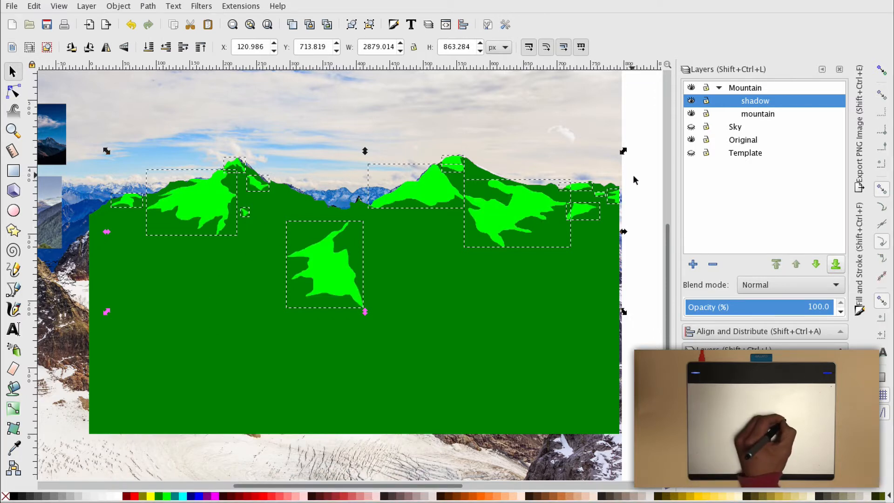
key(Escape)
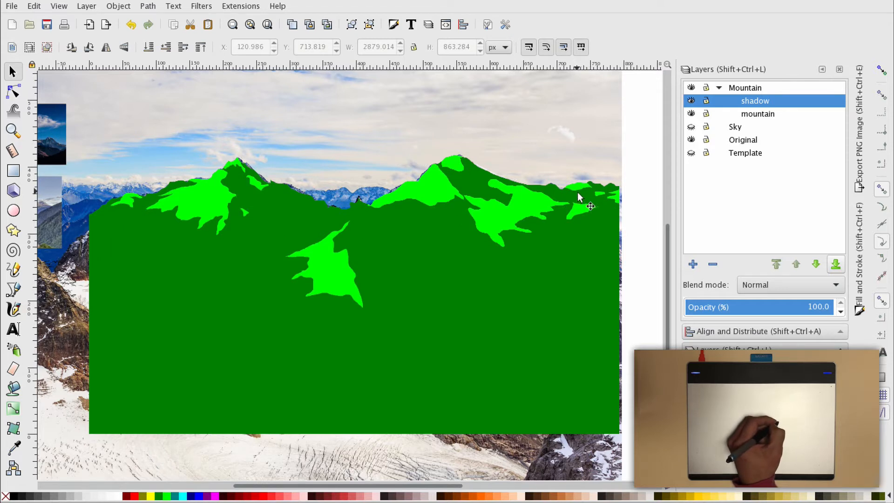
Hide the Mountain layer and the Original photo layer.
click(691, 140)
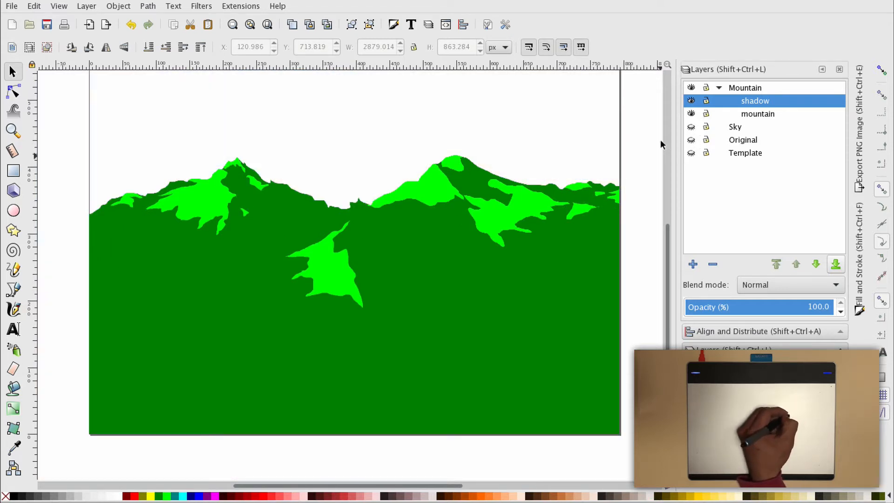
click(690, 140)
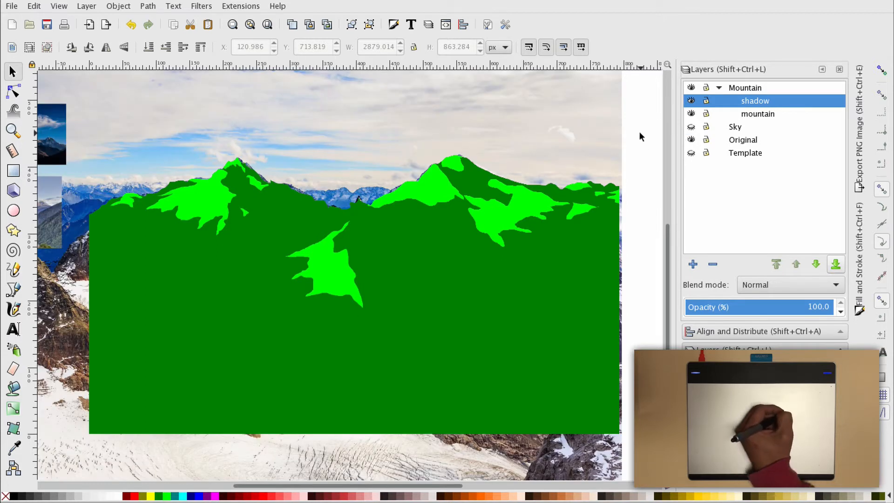
click(691, 89)
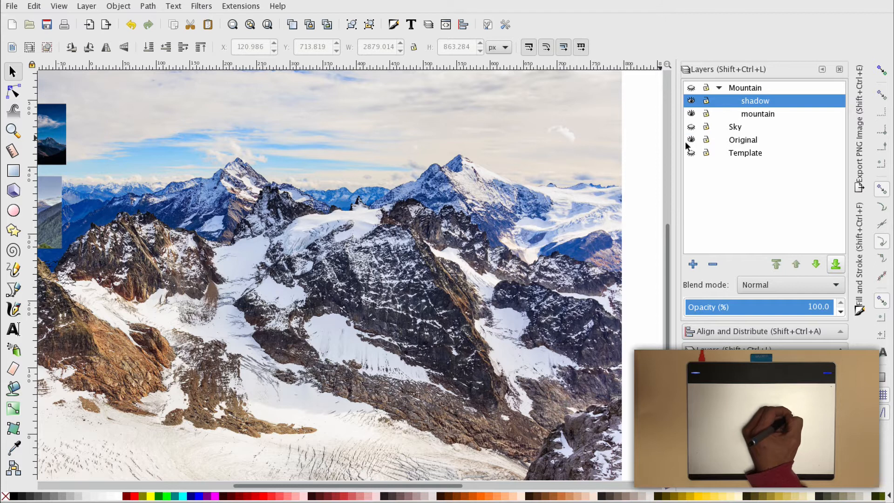
click(691, 140)
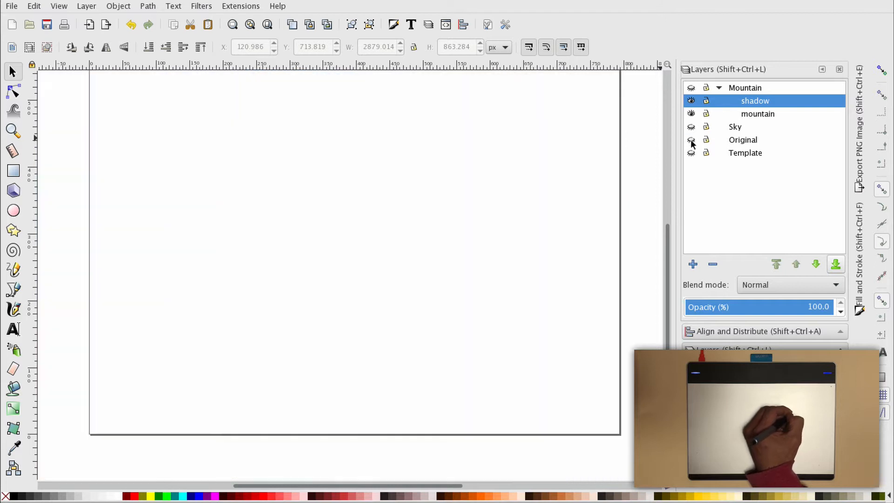
Add a new layer named Valley 1 above the Mountain layer.
click(731, 88)
click(692, 263)
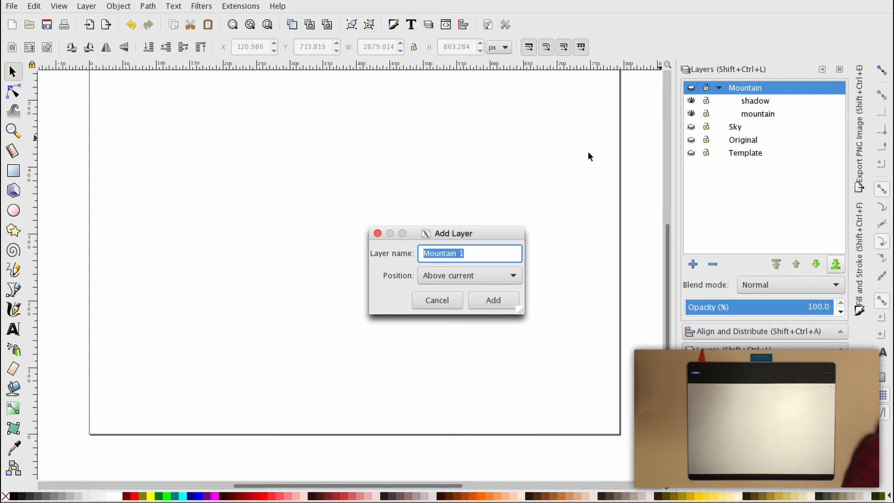
text(Valley)
key(Return)
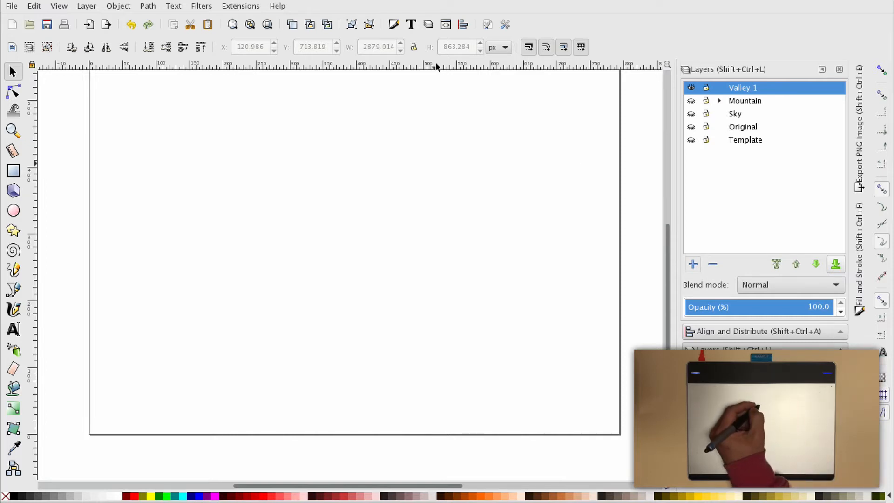
Show the Mountain layer and draw a freehand rolling hill line across the mountains on Valley 1, extending past both page edges.
click(691, 101)
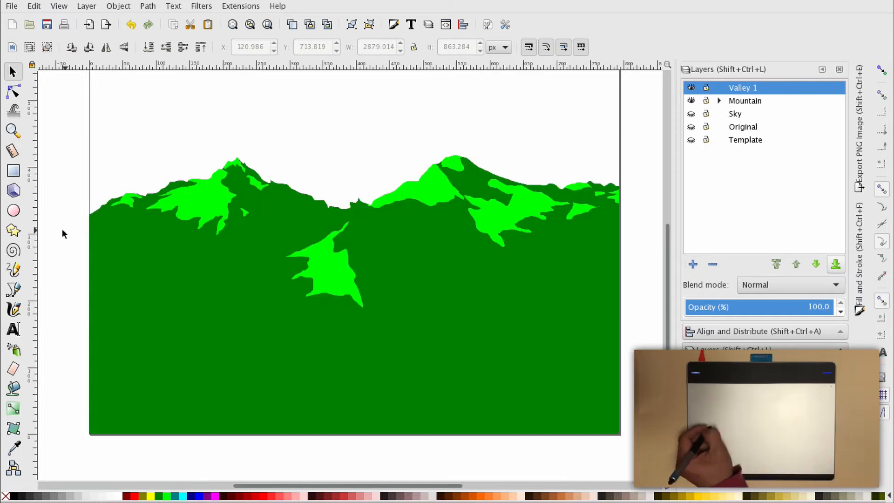
key(p)
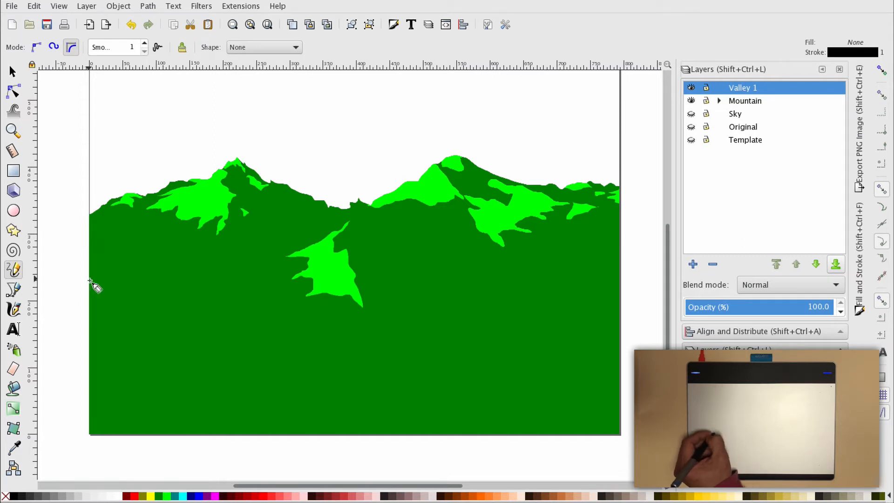
mouse_move(63, 279)
mouse_down()
mouse_move(103, 270)
mouse_move(168, 212)
mouse_move(195, 213)
mouse_move(224, 242)
mouse_move(254, 229)
mouse_move(292, 246)
mouse_up()
drag(345, 266, 391, 263)
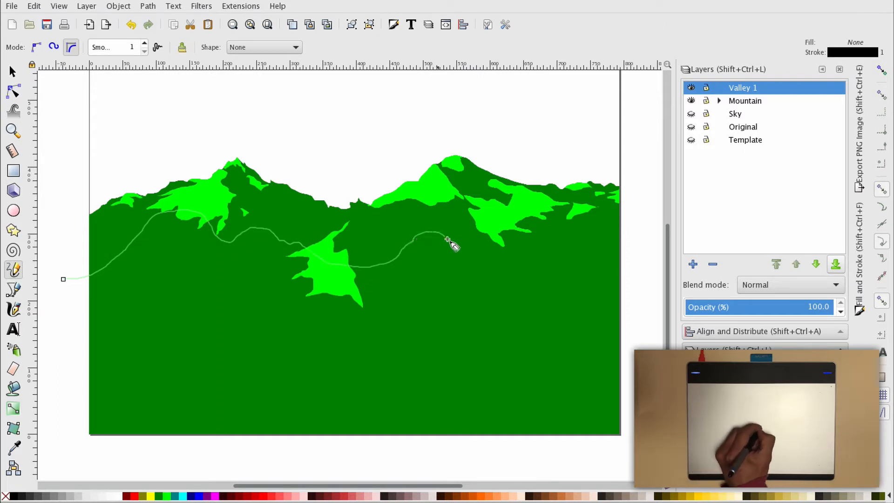
mouse_move(468, 250)
mouse_down()
mouse_move(515, 221)
mouse_move(593, 233)
mouse_move(642, 220)
mouse_up()
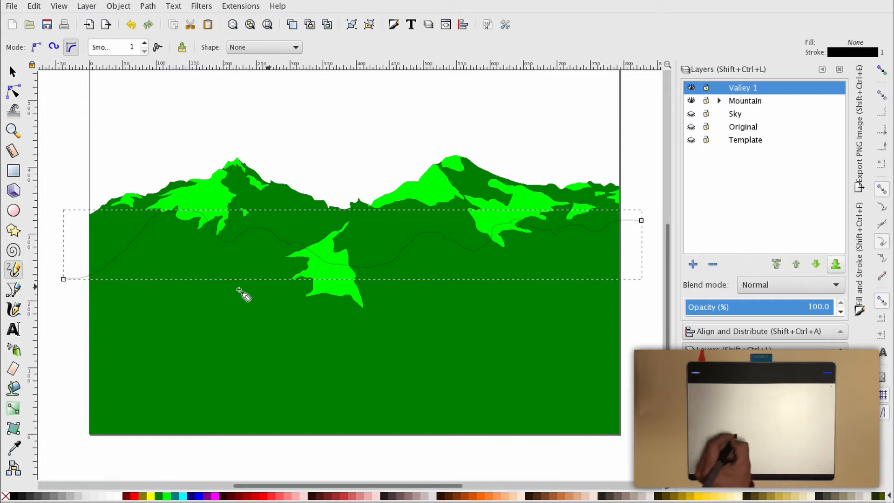
Draw a freehand line around the outside of the page's lower half, connecting the two ends of the hill line.
mouse_move(65, 287)
mouse_down()
mouse_move(72, 449)
mouse_move(234, 463)
mouse_move(389, 448)
mouse_move(578, 463)
mouse_move(627, 455)
mouse_up()
mouse_move(645, 275)
mouse_down()
mouse_move(643, 230)
mouse_move(634, 228)
mouse_up()
Join the end nodes of the hill line and the lower outline beyond the page's right edge.
key(plus)
key(plus)
scroll(634, 228, down, 3)
key(plus)
key(plus)
key(plus)
key(plus)
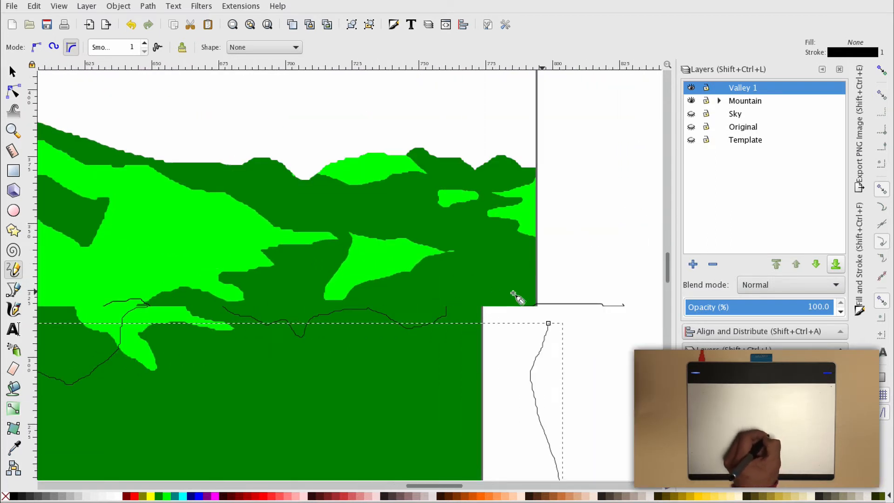
scroll(513, 286, down, 2)
scroll(513, 285, right, 18)
key(plus)
click(14, 92)
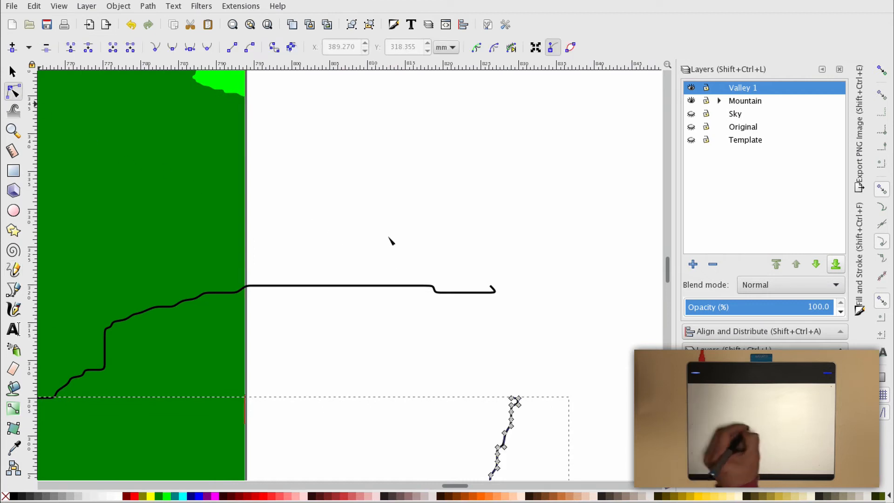
key(plus)
key(plus)
scroll(504, 363, down, 9)
scroll(505, 363, right, 5)
click(548, 297)
scroll(506, 212, up, 3)
click(514, 157)
click(520, 160)
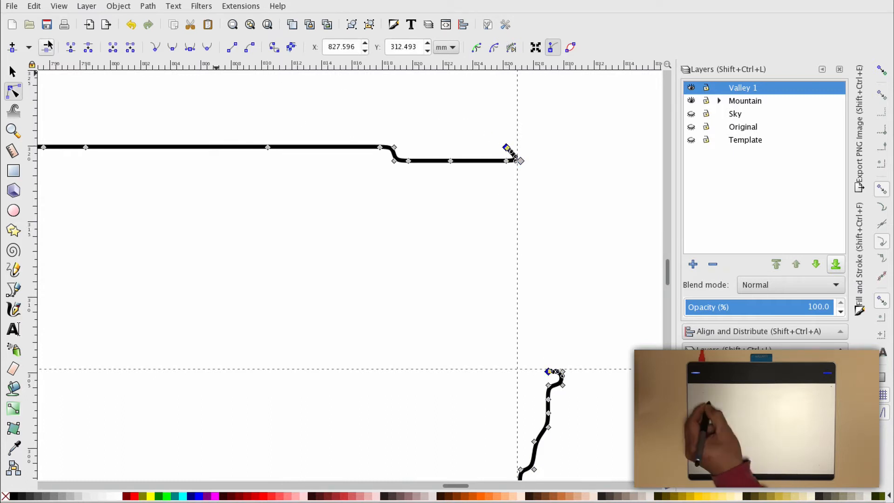
click(70, 47)
Join the two open end nodes beyond the page's left edge to close the Valley 1 outline.
scroll(344, 274, down, 6)
click(368, 307)
scroll(366, 318, left, 20)
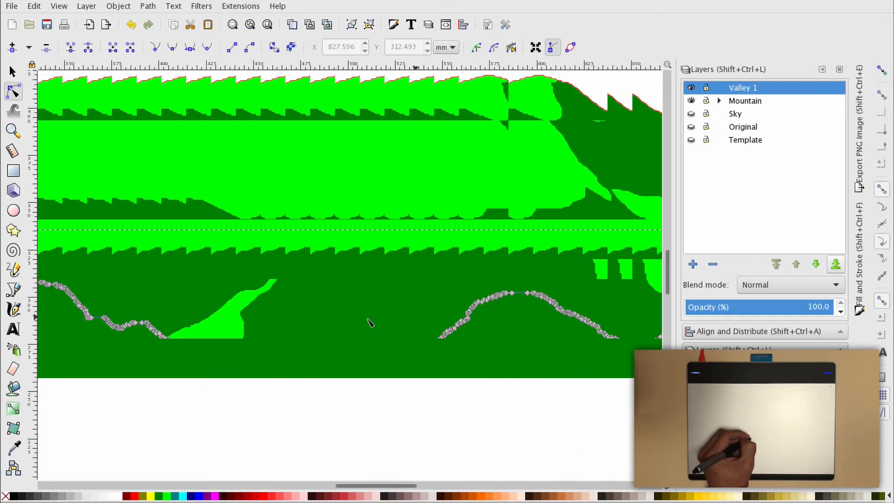
scroll(365, 321, down, 4)
click(324, 349)
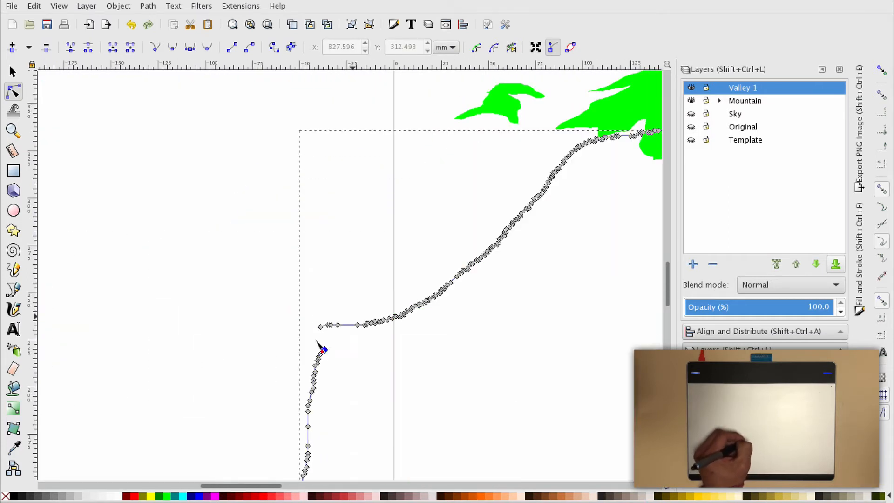
shift+click(321, 327)
click(70, 47)
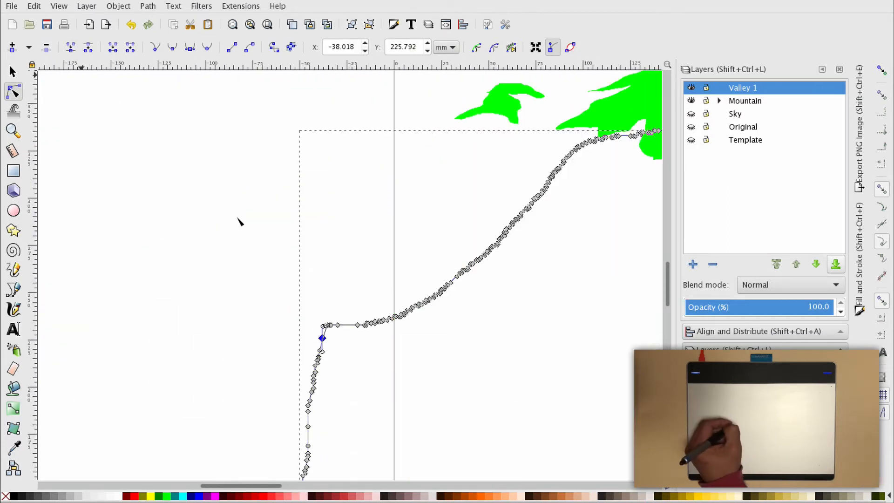
Hide the Mountain layer and show the Template layer.
key(minus)
key(minus)
key(minus)
key(minus)
key(minus)
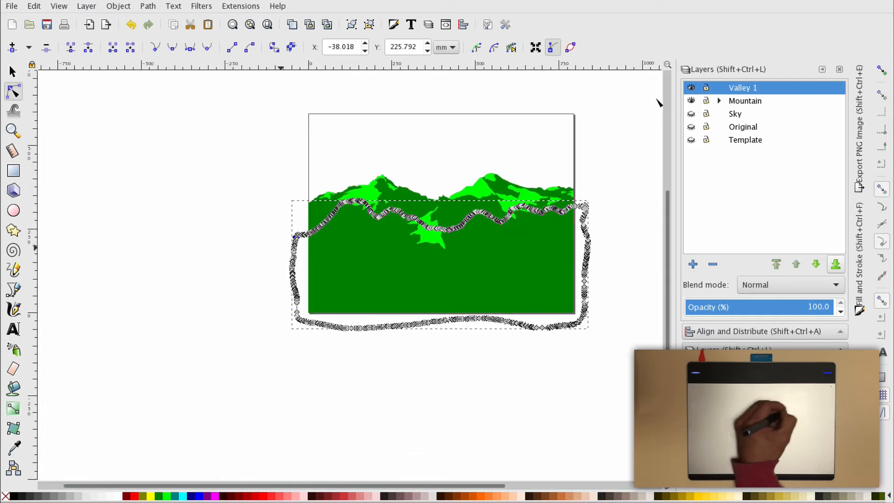
click(691, 100)
click(690, 140)
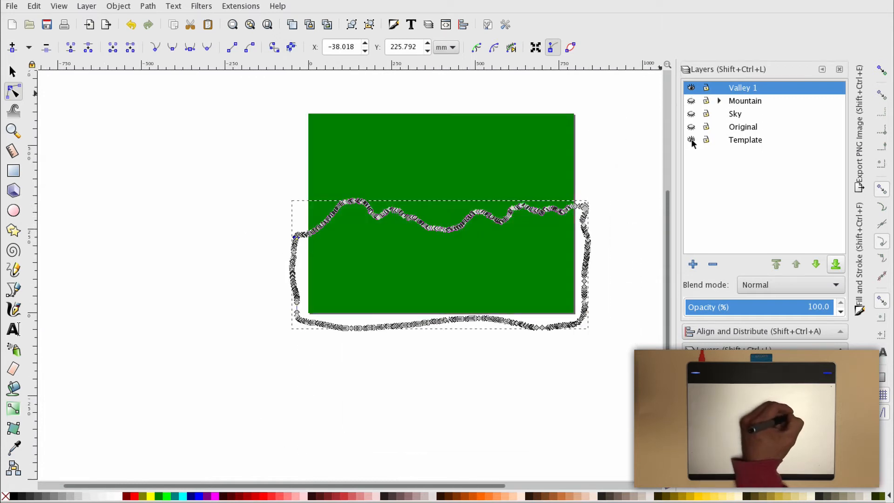
Duplicate the green Template rectangle and intersect the copy with the closed valley outline.
click(412, 174)
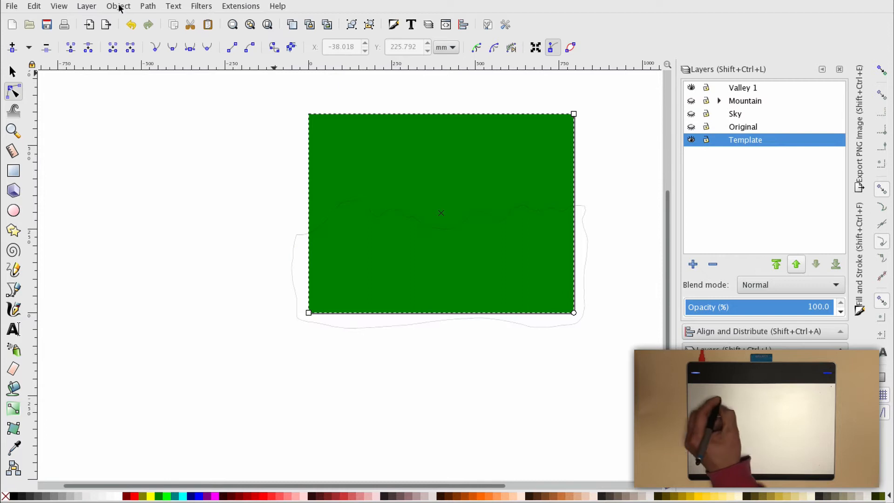
click(37, 6)
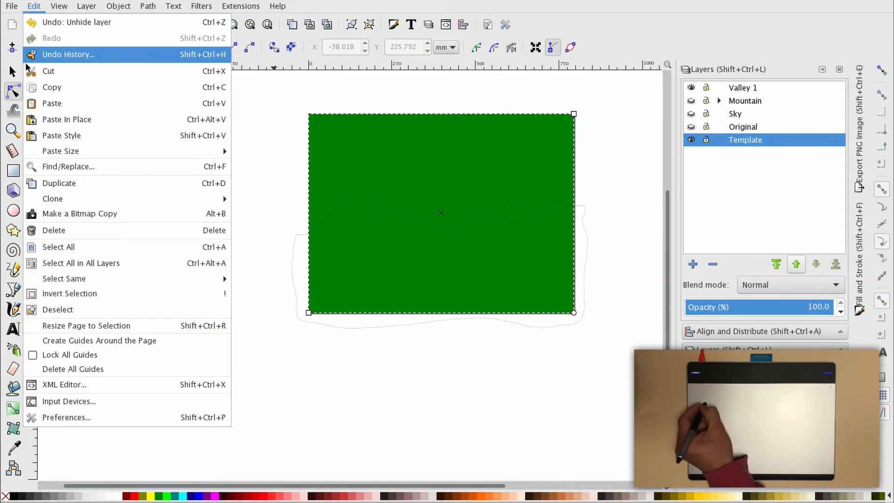
click(66, 184)
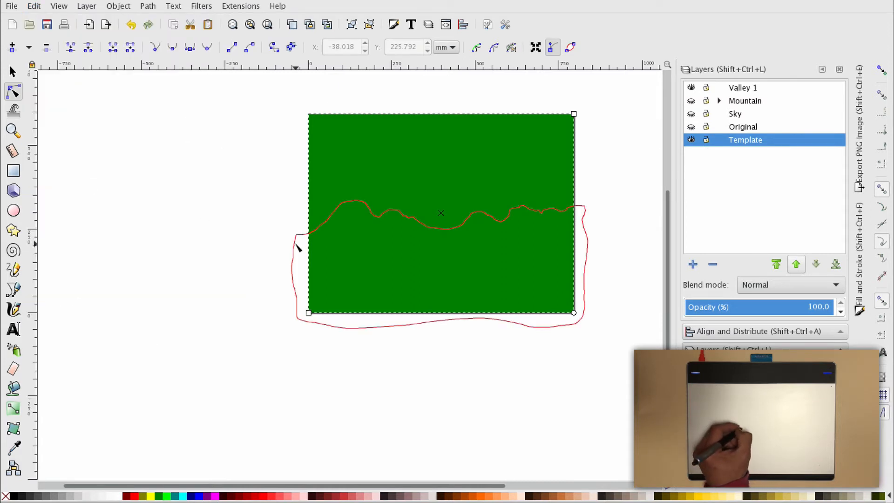
click(297, 246)
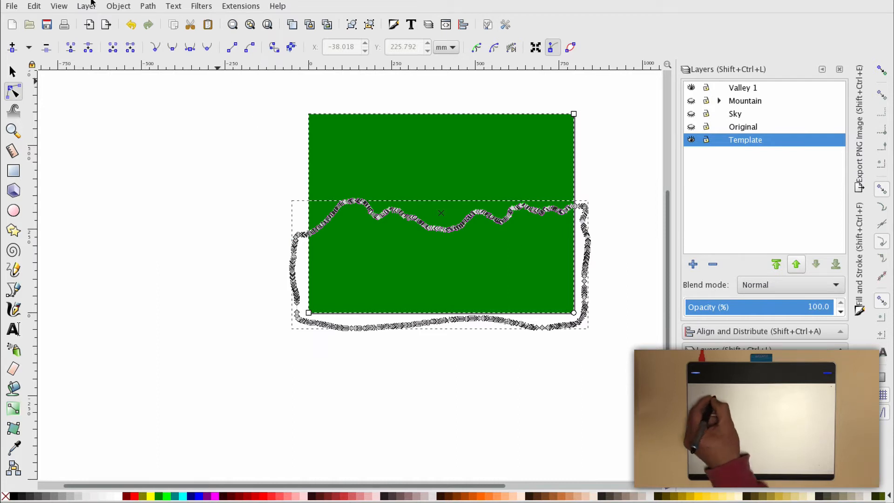
click(148, 6)
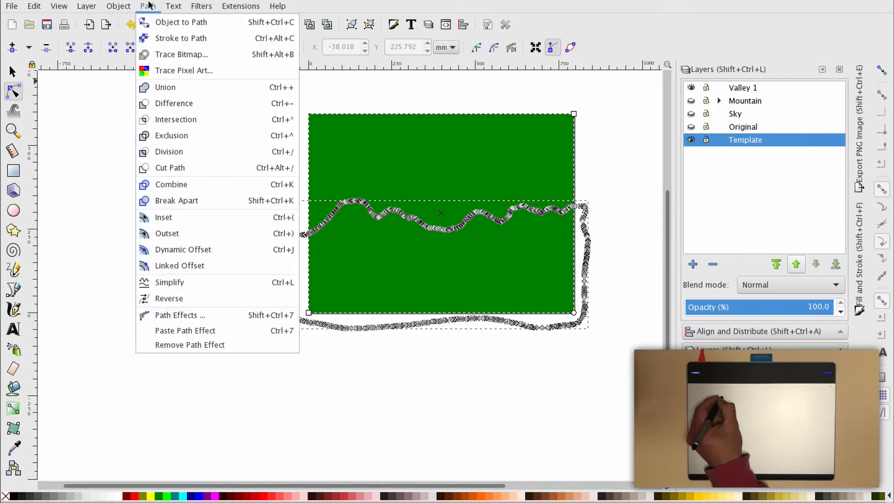
click(177, 119)
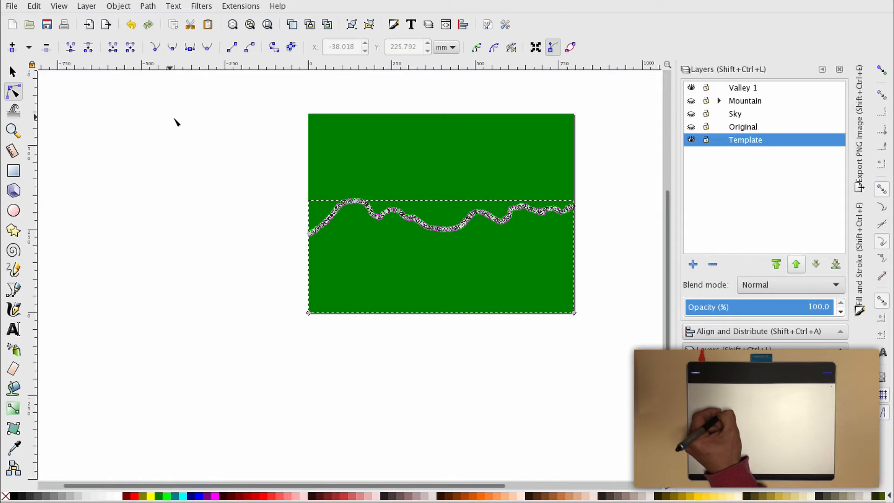
Move the intersected valley shape from the Template layer to the Valley 1 layer.
click(690, 140)
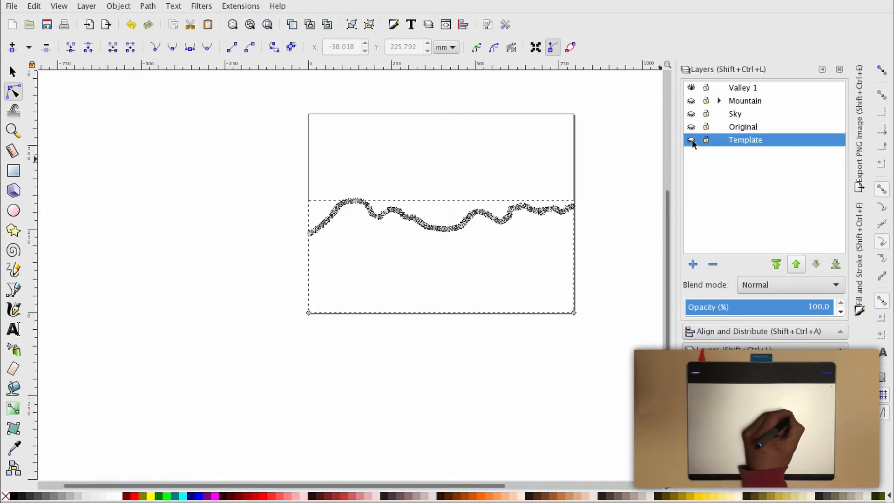
click(692, 141)
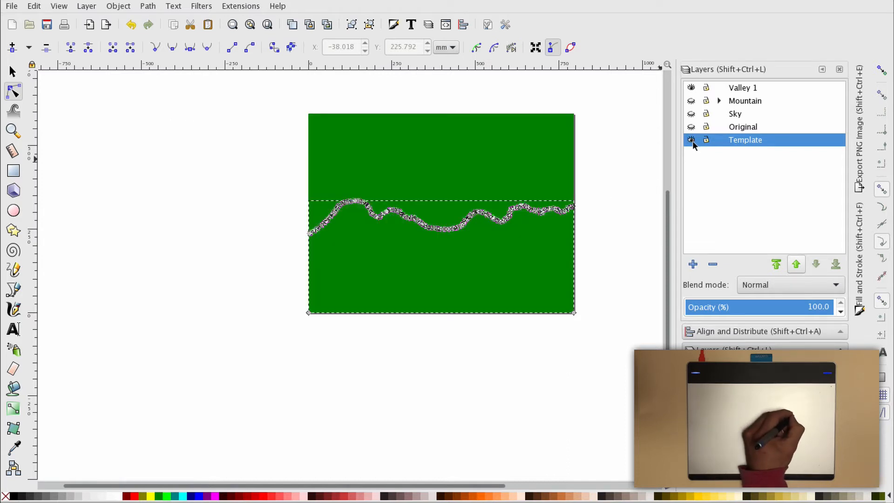
click(13, 71)
click(86, 6)
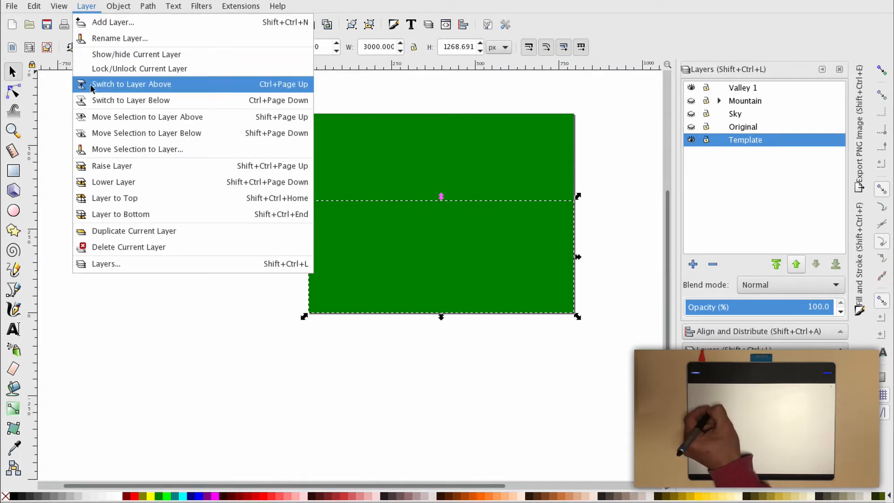
click(135, 149)
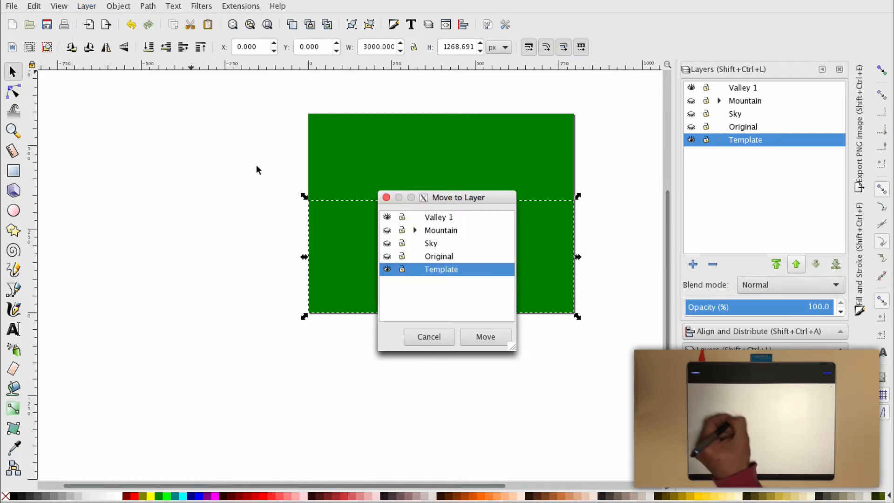
click(460, 217)
click(490, 335)
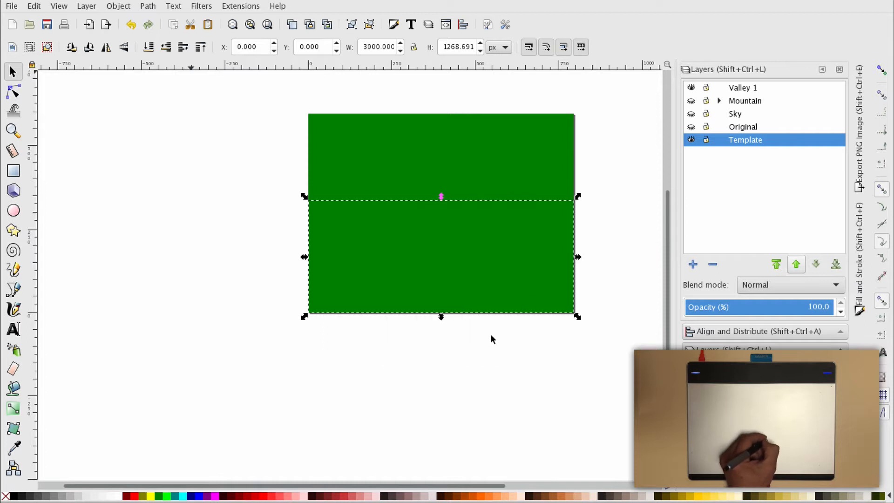
Hide the Template layer and fill the Valley 1 shape with orange.
click(692, 140)
click(691, 101)
click(691, 101)
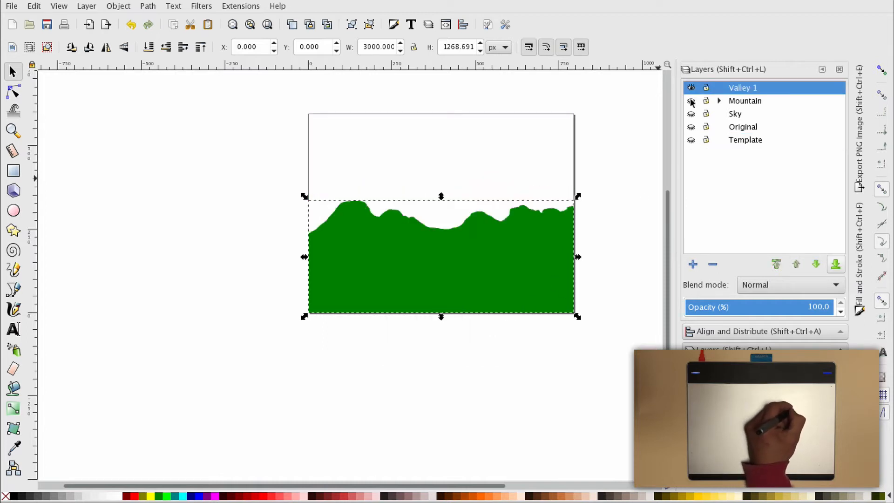
click(442, 286)
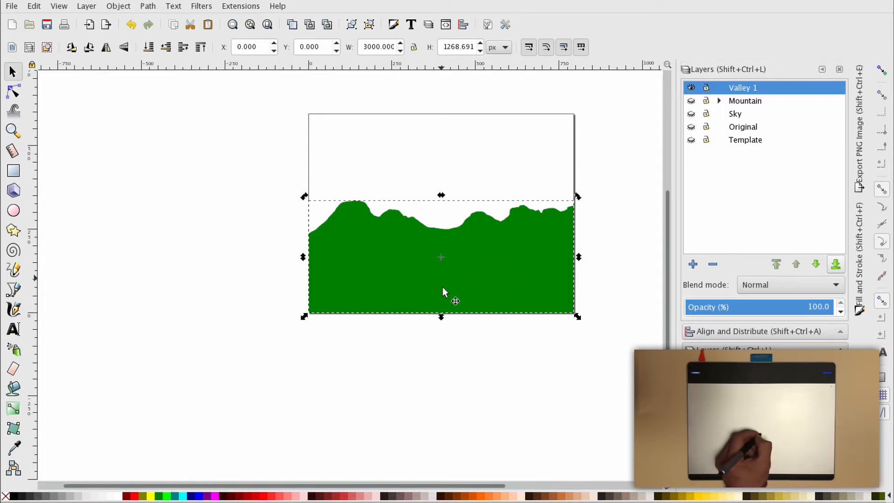
click(489, 496)
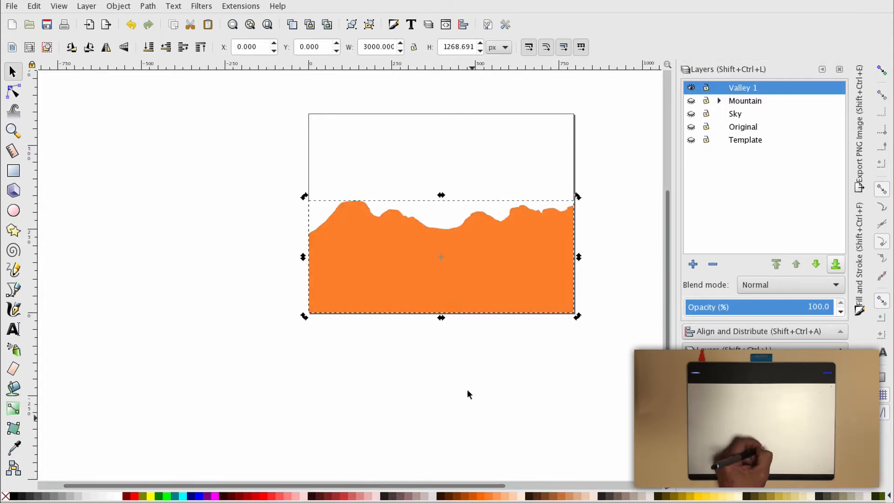
Check the valley against the mountains, hide the Mountain and Valley 1 layers, and add a layer named Valley 2 above Valley 1.
click(692, 101)
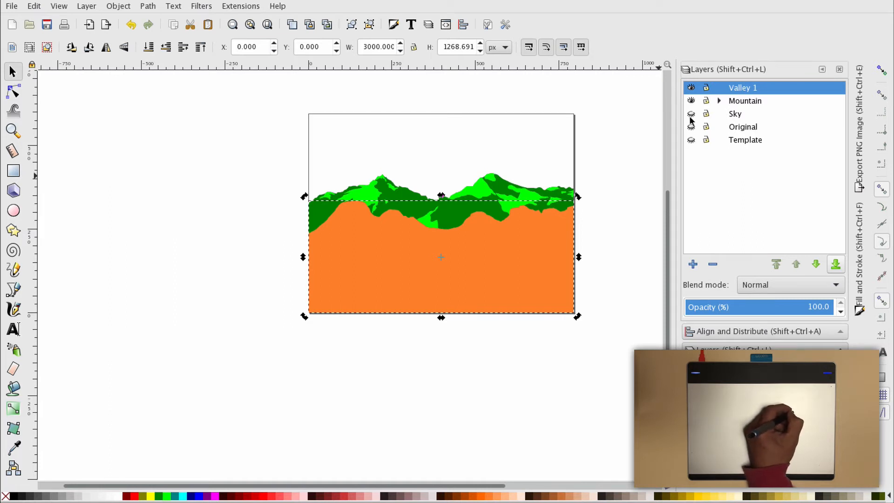
click(691, 101)
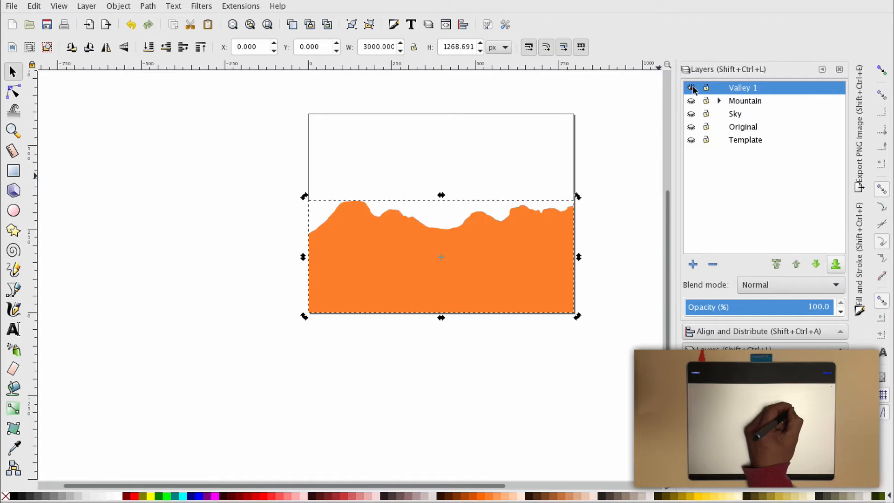
click(693, 88)
click(692, 264)
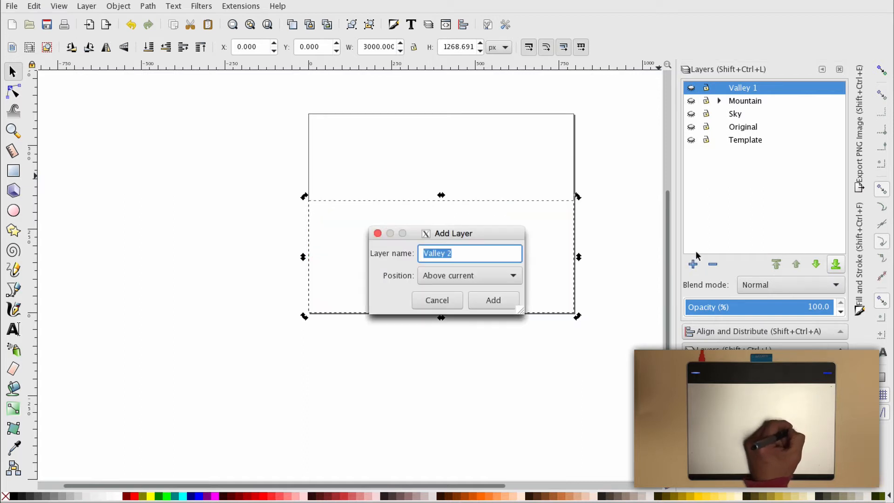
key(Return)
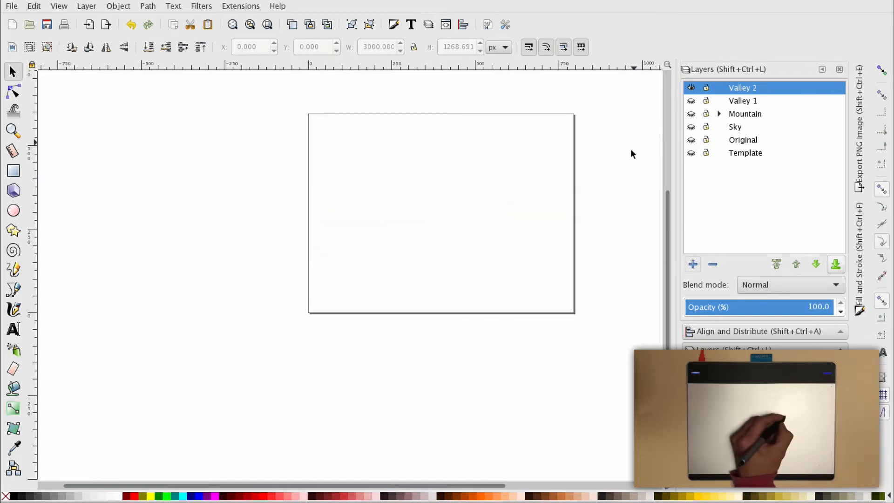
Show Valley 1 and draw a lower freehand hill line on Valley 2 plus a line around the page's lower half connecting its ends.
click(692, 101)
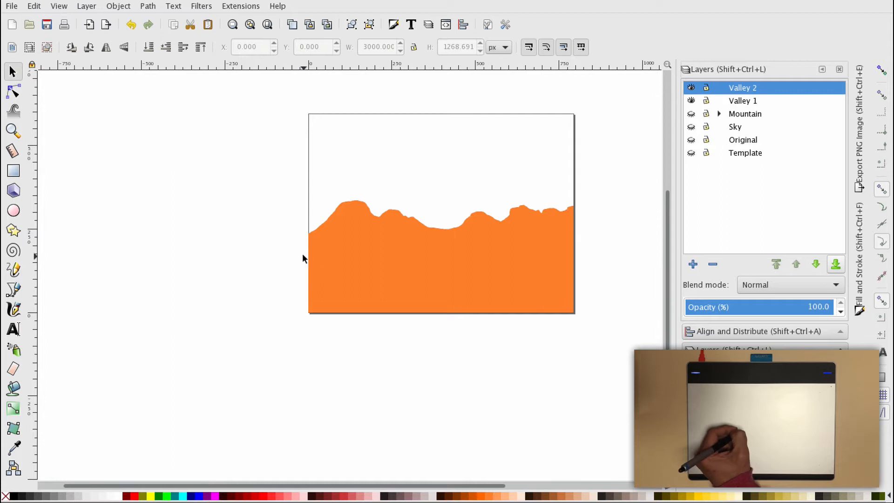
click(14, 269)
click(250, 24)
scroll(250, 231, up, 1)
key(minus)
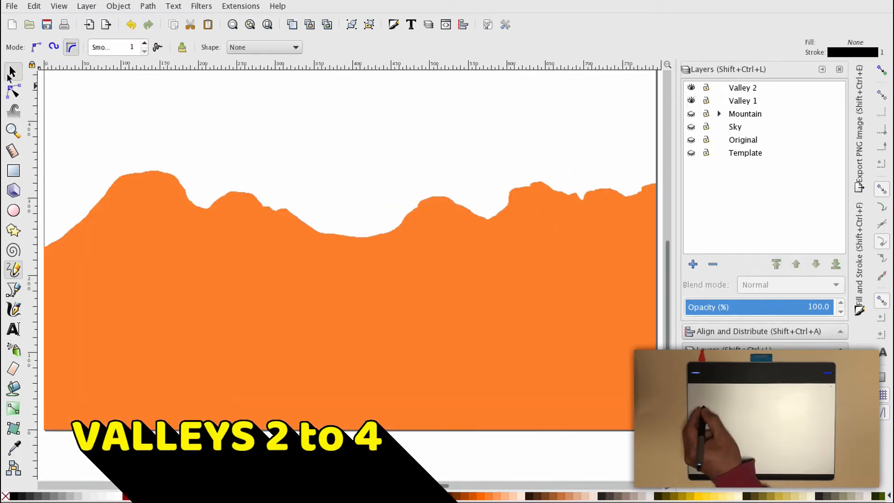
key(minus)
mouse_move(122, 237)
mouse_down()
mouse_move(144, 235)
mouse_move(167, 235)
mouse_up()
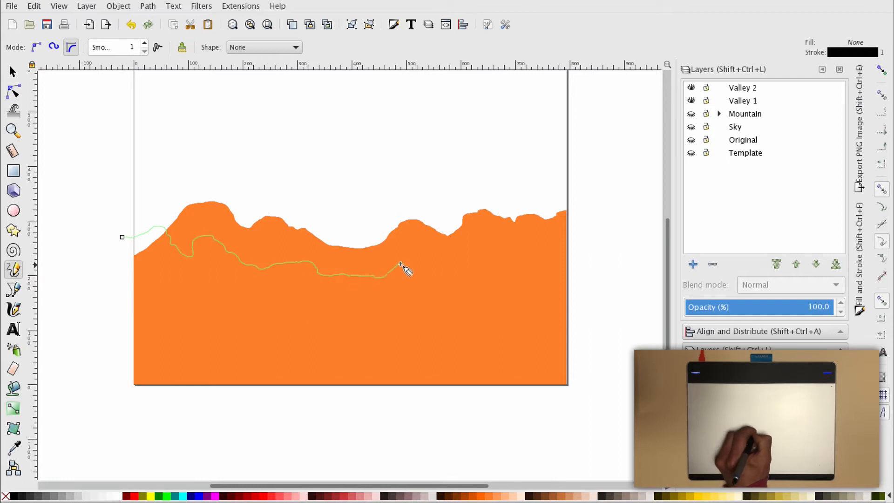
drag(542, 252, 588, 232)
mouse_move(115, 247)
mouse_down()
mouse_move(106, 372)
mouse_move(589, 243)
mouse_up()
Join the end nodes of the Valley 2 hill line and its lower outline beyond the page's right edge.
key(plus)
key(plus)
key(plus)
key(plus)
click(14, 91)
shift+click(412, 200)
click(410, 201)
shift+click(413, 243)
click(70, 47)
click(412, 201)
key(plus)
key(plus)
key(plus)
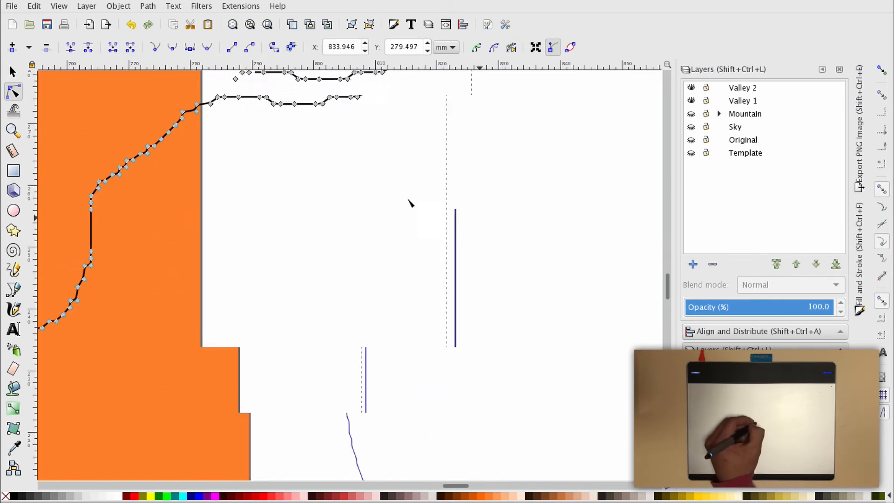
key(plus)
key(plus)
key(plus)
drag(419, 173, 270, 420)
drag(411, 140, 387, 165)
drag(411, 140, 399, 205)
shift+click(430, 476)
click(70, 48)
Join the open end nodes beyond the page's left edge to close the Valley 2 outline.
key(minus)
key(minus)
scroll(294, 324, down, 9)
scroll(327, 347, up, 6)
shift+click(259, 233)
shift+click(300, 181)
click(70, 47)
Show the Template layer and hide the Valley 1 layer.
scroll(268, 192, down, 6)
click(691, 153)
click(691, 101)
Intersect the green Template rectangle with the closed Valley 2 outline.
click(12, 72)
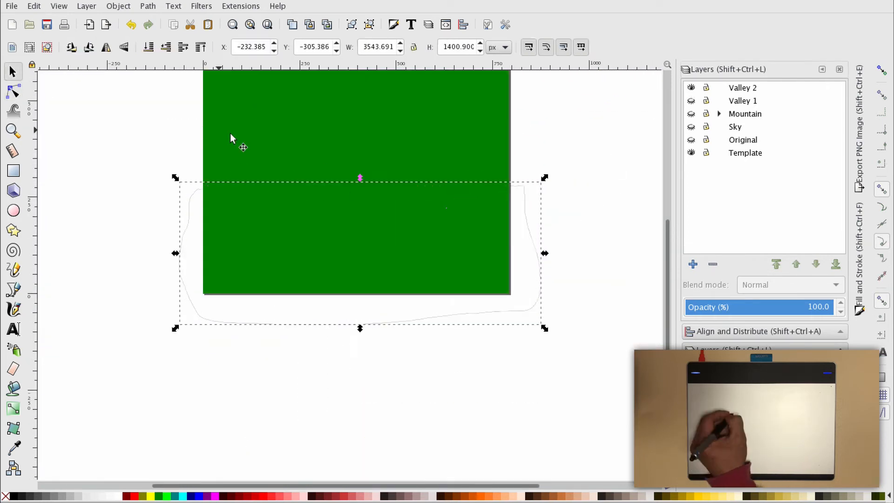
click(242, 140)
drag(436, 193, 336, 292)
shift+click(339, 311)
click(147, 7)
click(176, 120)
Move the intersected shape to the Valley 2 layer and hide the Template layer.
click(86, 6)
click(126, 156)
double_click(438, 216)
click(691, 152)
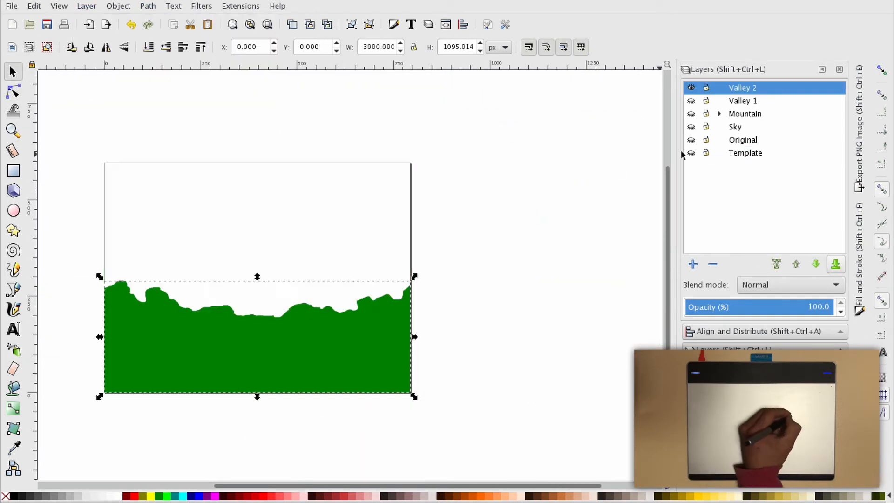
Fill the Valley 2 shape with salmon pink and show the Valley 1 and Mountain layers.
click(350, 499)
click(691, 100)
click(691, 113)
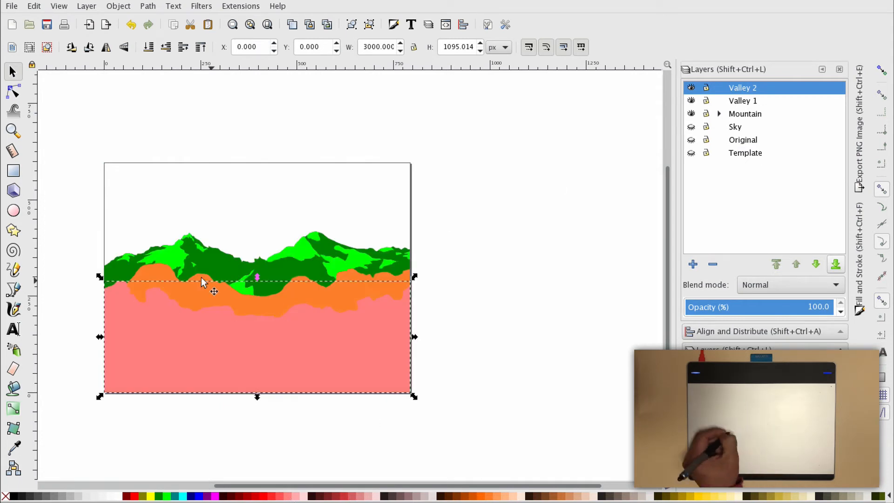
Hide the Valley 1 and Mountain layers and add a new layer named Valley 3 above Valley 2.
click(690, 100)
click(690, 114)
click(692, 264)
key(Return)
Draw a closed freehand hill outline across the page below the Valley 2 ridge, extending past both page edges and beneath the page.
click(13, 270)
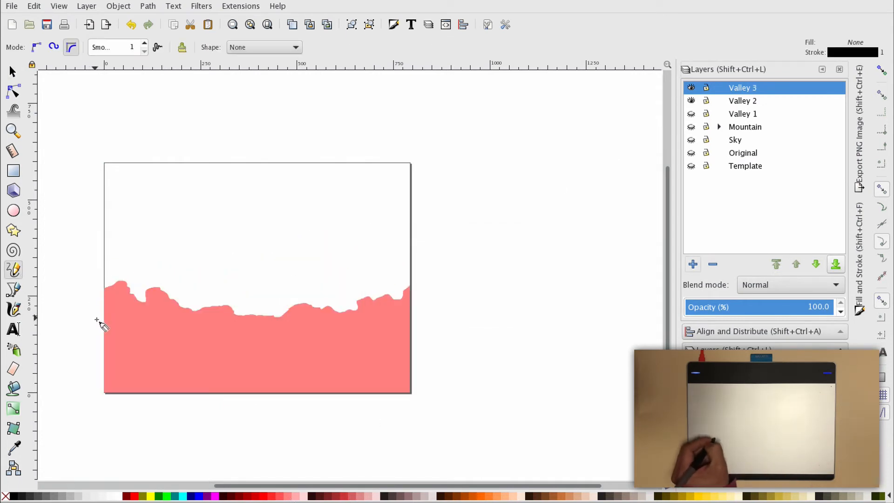
mouse_move(98, 325)
mouse_down()
mouse_move(131, 327)
mouse_move(143, 308)
mouse_up()
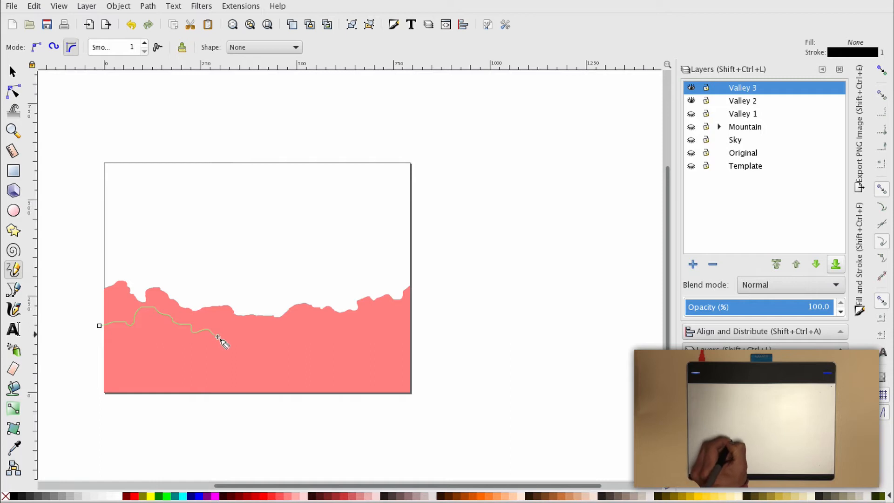
mouse_move(382, 323)
mouse_down()
mouse_move(428, 299)
mouse_move(82, 366)
mouse_move(94, 332)
mouse_up()
Join the open end nodes of the Valley 3 outline outside the page's right and left edges.
scroll(377, 330, up, 3)
click(13, 91)
click(532, 289)
shift+click(521, 243)
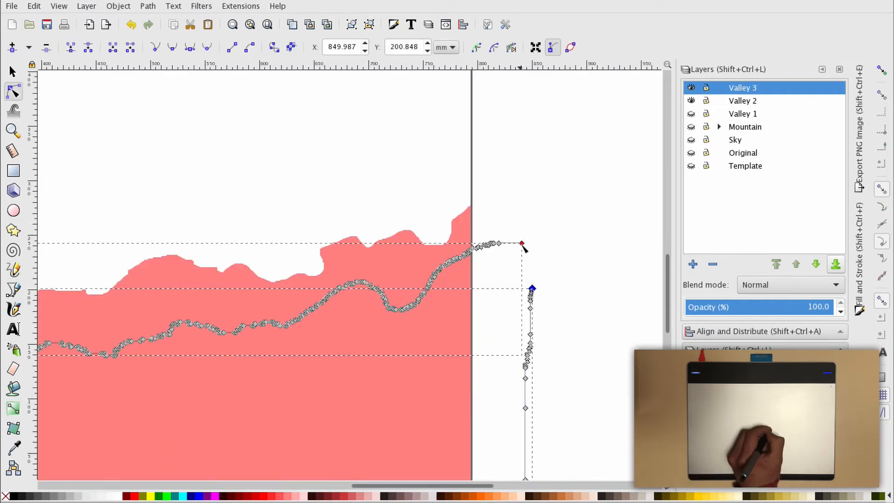
shift+click(521, 242)
click(70, 47)
scroll(239, 331, down, 3)
scroll(439, 313, up, 4)
click(331, 368)
shift+click(348, 336)
click(70, 47)
Show the Template layer in place of Valley 2 and intersect a copy of its green rectangle with the Valley 3 outline.
click(13, 71)
key(minus)
key(minus)
key(minus)
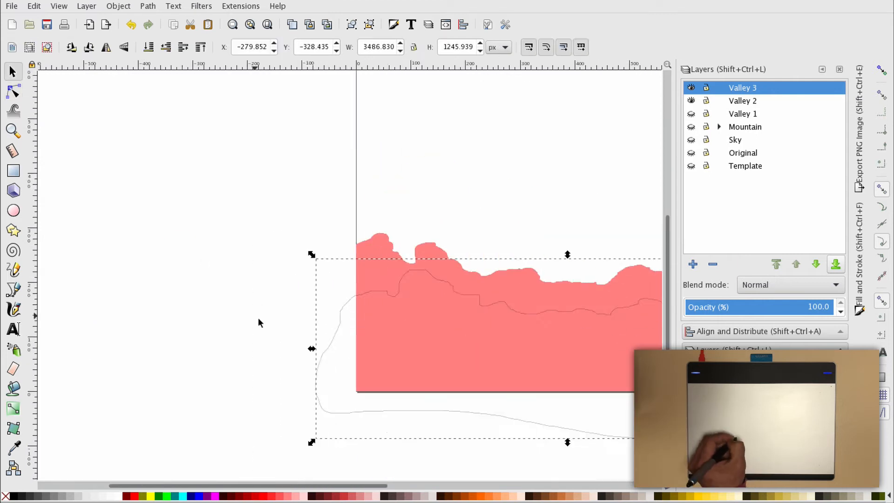
click(691, 100)
click(691, 166)
click(423, 284)
shift+click(424, 285)
key(ctrl+asterisk)
Move the intersected shape to the Valley 3 layer and hide the Template layer.
click(87, 6)
click(122, 128)
click(497, 347)
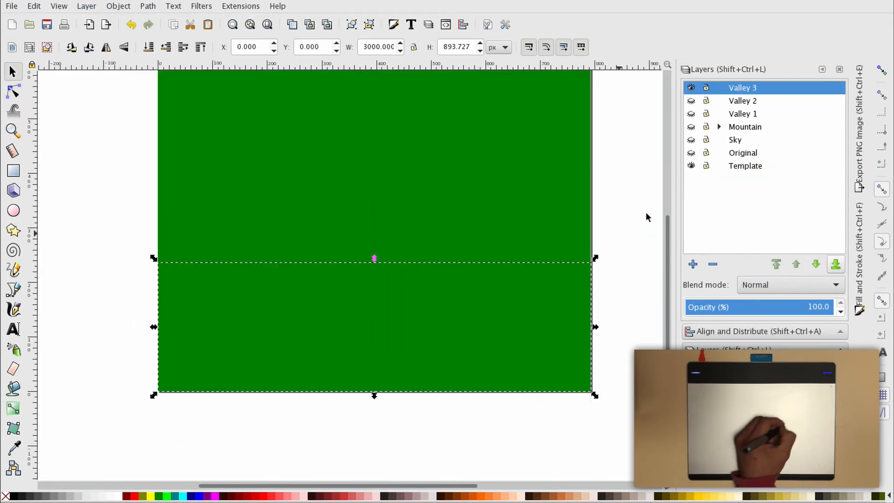
click(691, 166)
Fill the Valley 3 shape with pale yellow and show the Valley 2, Valley 1 and Mountain layers.
click(721, 496)
click(690, 101)
click(690, 113)
click(690, 126)
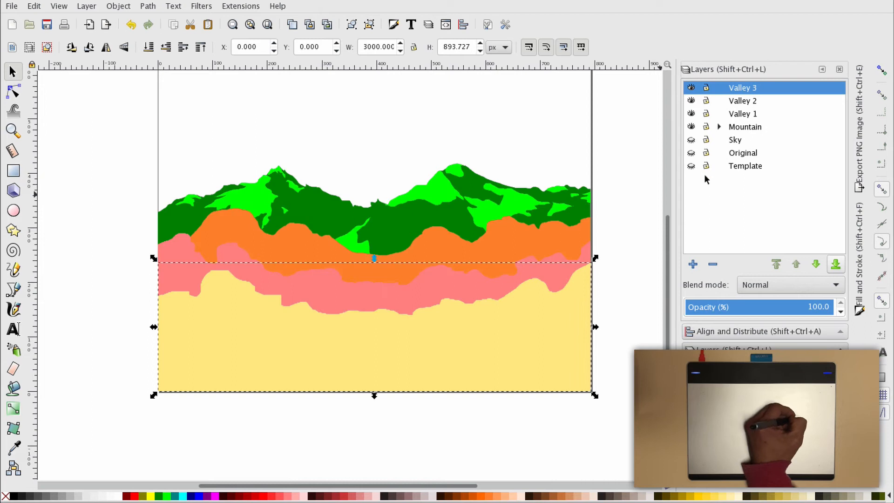
Add a new layer named Valley 4 above Valley 3 and hide the Valley 2, Valley 1 and Mountain layers.
click(692, 264)
text(Valley 4)
key(Return)
click(691, 114)
click(691, 127)
click(691, 140)
Draw a closed freehand hill outline on Valley 4 below the yellow ridge, extending beyond the page edges.
click(13, 269)
drag(152, 310, 204, 317)
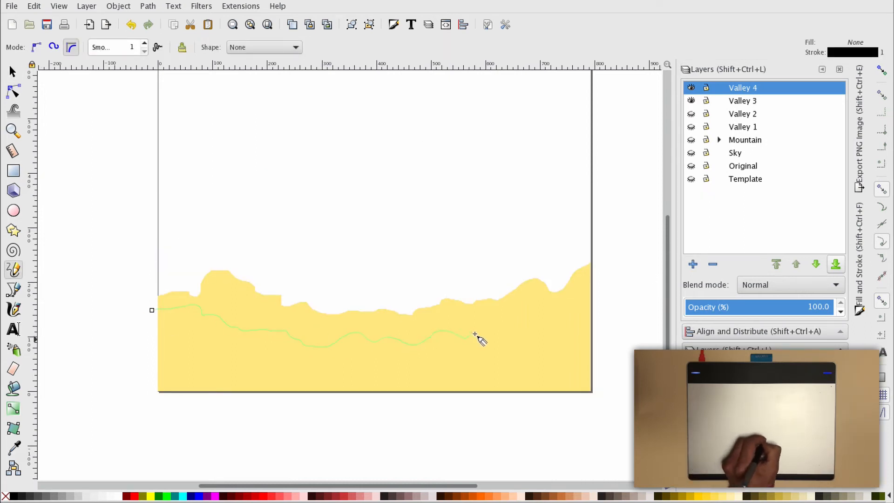
mouse_move(566, 307)
mouse_down()
mouse_move(559, 425)
mouse_move(152, 310)
mouse_up()
Show the Template layer in place of Valley 3 and intersect a duplicate of its green rectangle with the Valley 4 outline.
scroll(148, 338, up, 4)
click(690, 100)
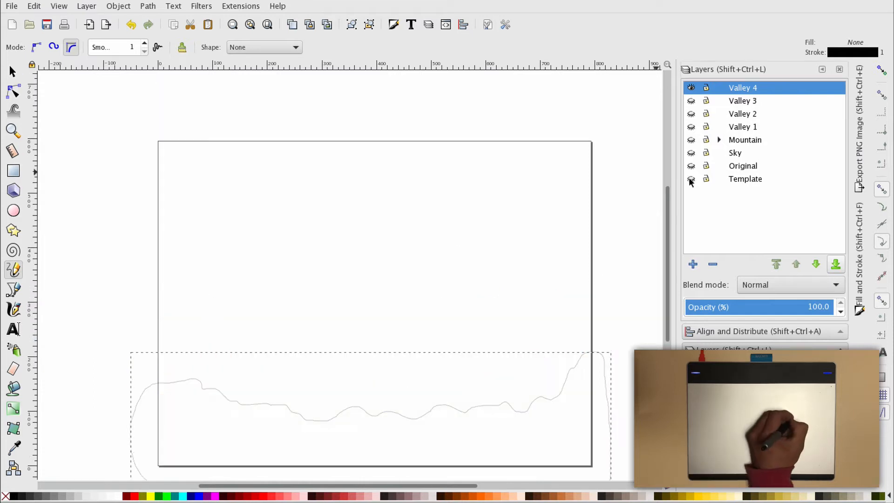
click(691, 179)
key(Escape)
click(13, 71)
click(279, 381)
key(ctrl+d)
shift+click(282, 404)
click(148, 7)
click(173, 118)
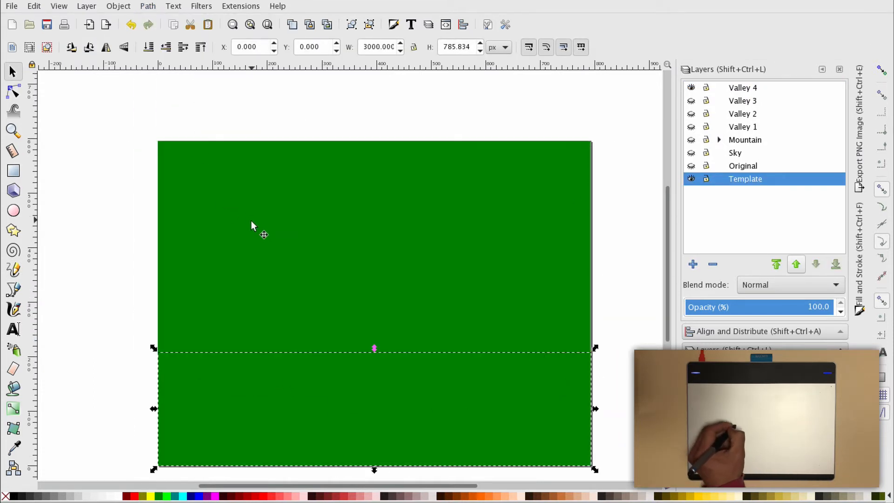
Move the intersected shape to the Valley 4 layer and hide the Template layer.
click(86, 7)
click(139, 152)
click(485, 337)
click(691, 179)
scroll(458, 468, down, 1)
Fill the Valley 4 shape with tan and show the Valley 3, Valley 2, Valley 1 and Mountain layers.
click(803, 496)
click(690, 100)
click(690, 114)
click(690, 140)
click(690, 127)
key(shift+ctrl+n)
click(433, 302)
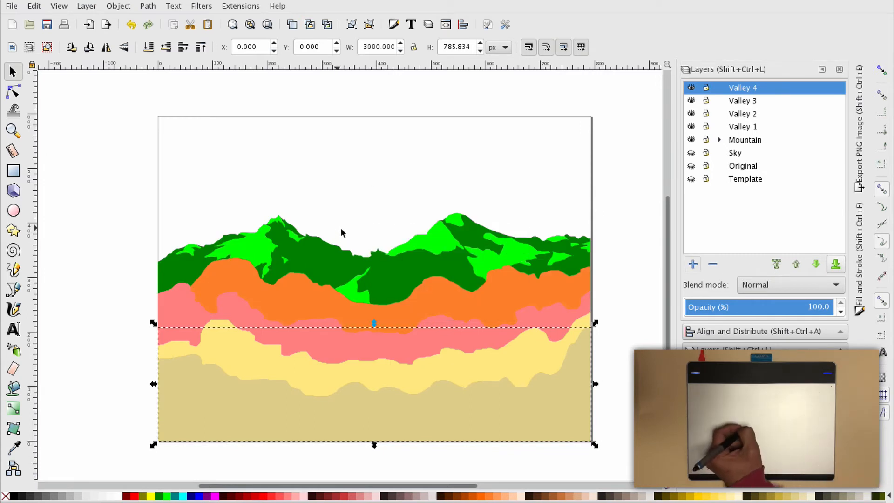
Show the Original layer and add a sublayer named mountain 1 to it.
click(691, 166)
click(479, 176)
click(693, 264)
click(511, 276)
click(497, 277)
triple_click(463, 251)
text(mountain 1)
key(Return)
Move the large source mountain artwork into the new sublayer of the Original layer.
click(469, 191)
right_click(469, 191)
click(493, 317)
click(426, 308)
click(485, 336)
Rename the new sublayer under Original as mountain and hide it.
drag(756, 180, 762, 167)
double_click(761, 180)
text(mountain)
key(Return)
click(690, 178)
scroll(231, 251, left, 2)
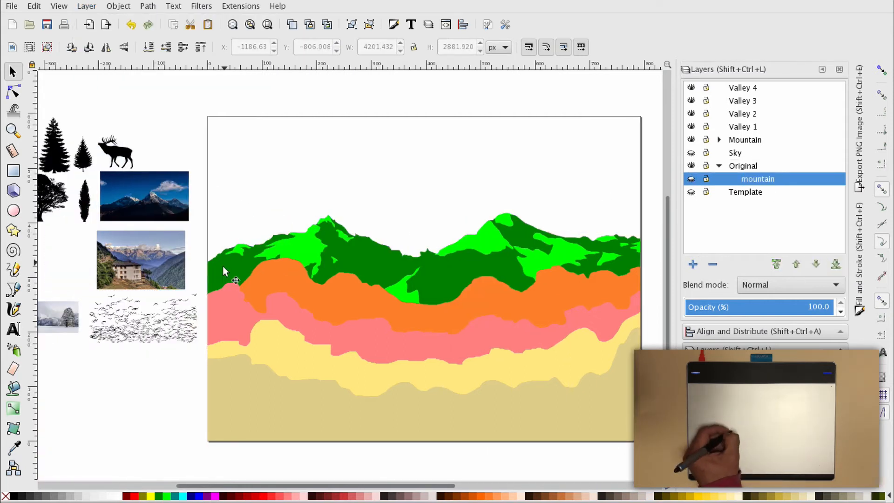
Recolour the mountain shape light lavender and the mountain's shadow shapes a darker lavender.
scroll(222, 266, right, 3)
scroll(447, 496, right, 5)
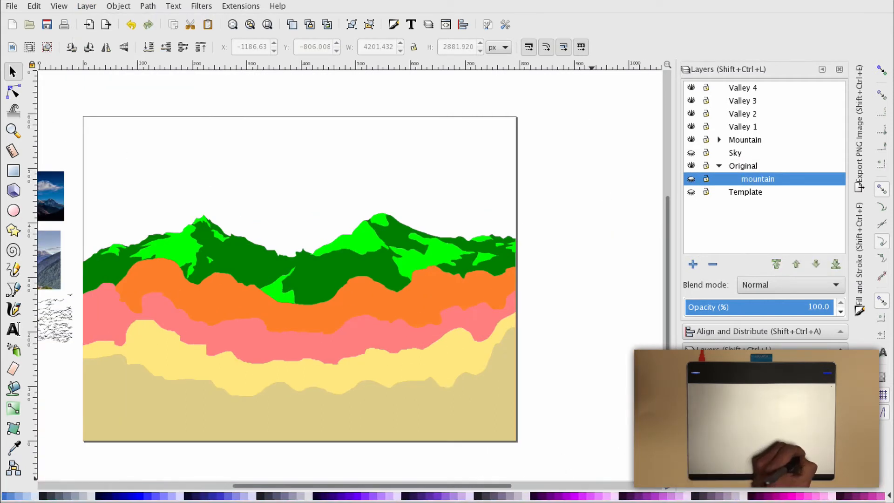
scroll(577, 495, right, 5)
scroll(298, 496, left, 8)
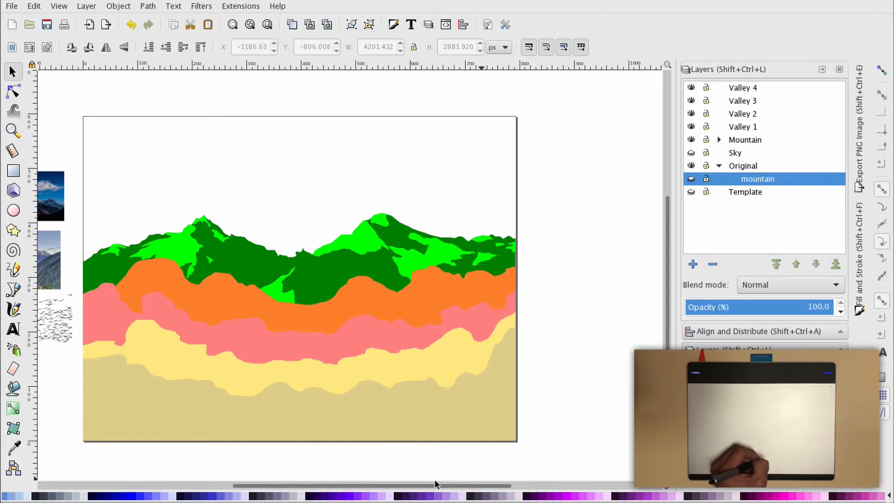
click(327, 275)
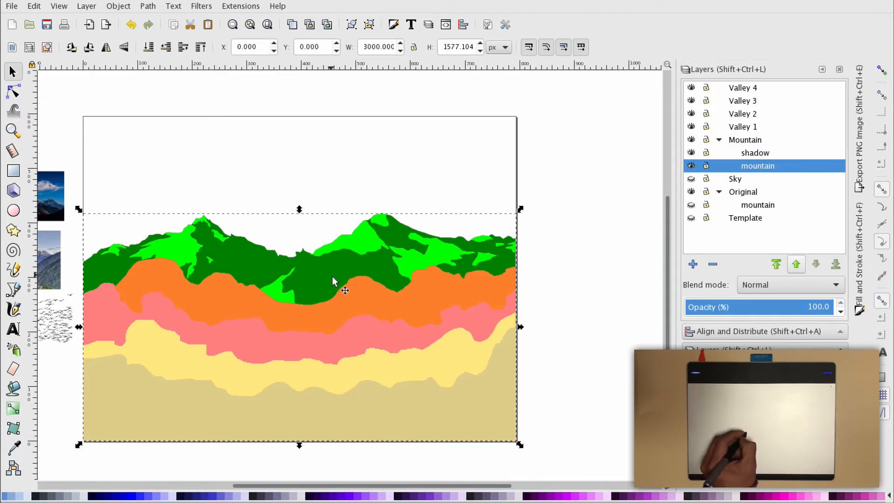
click(455, 497)
click(744, 152)
ctrl+click(745, 153)
click(745, 152)
key(ctrl+a)
click(380, 496)
Fill the Valley 1 shape with medium purple and the Valley 2 shape with a deeper purple.
click(371, 303)
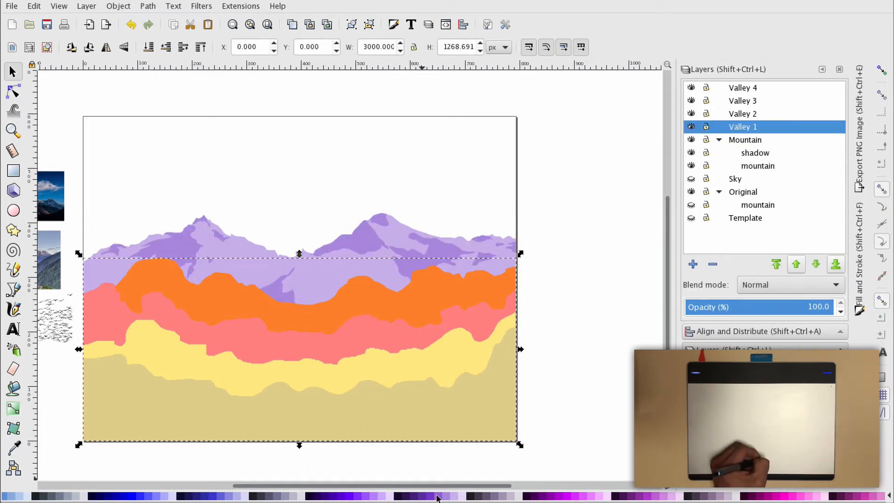
click(438, 497)
key(ctrl+a)
click(430, 497)
Fill the Valley 3 shape with dark purple and the Valley 4 shape with the darkest purple.
click(743, 89)
key(ctrl+a)
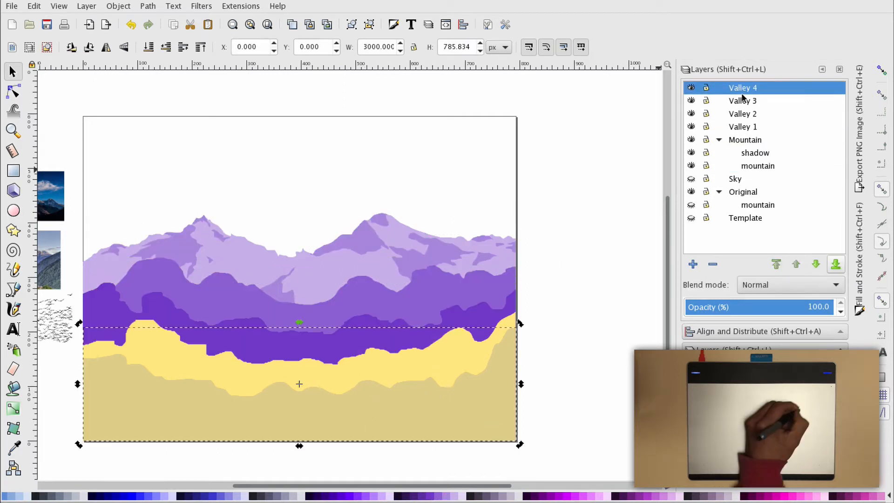
click(743, 99)
key(ctrl+a)
click(424, 496)
click(743, 89)
key(ctrl+a)
click(415, 497)
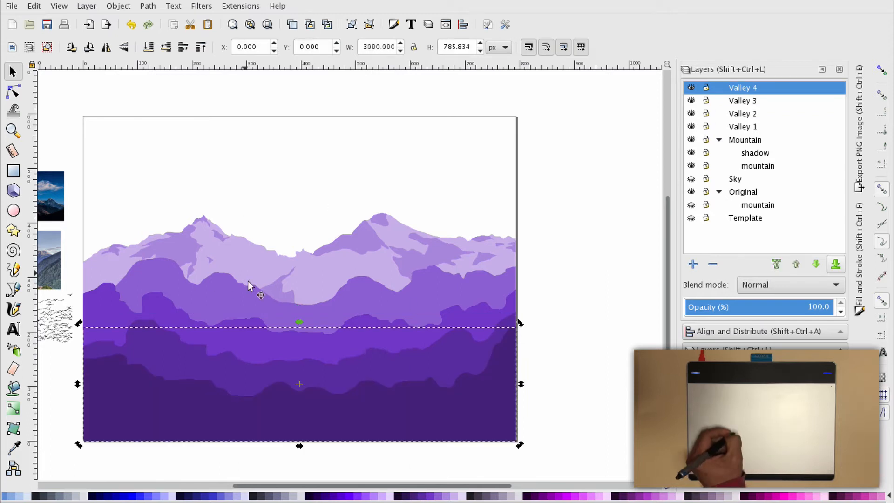
Hide the Mountain, Valley 2, Valley 3 and Valley 4 layers, keeping Valley 1 shown.
click(691, 140)
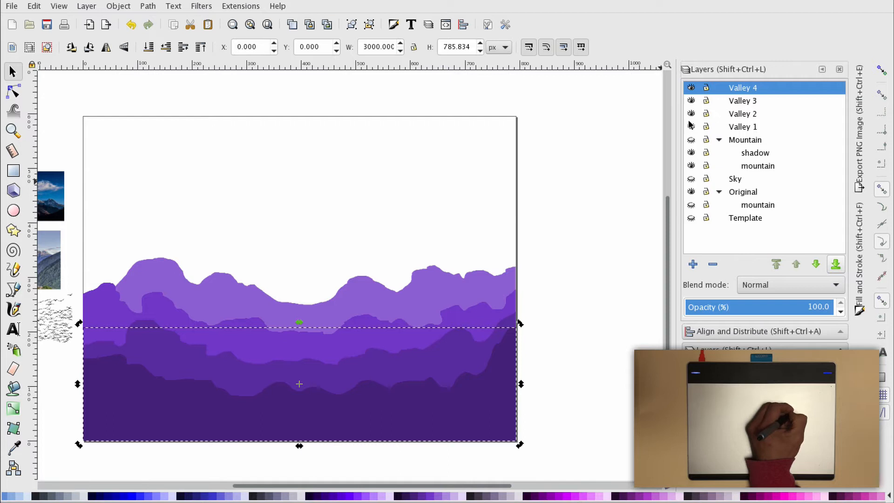
click(692, 126)
click(691, 114)
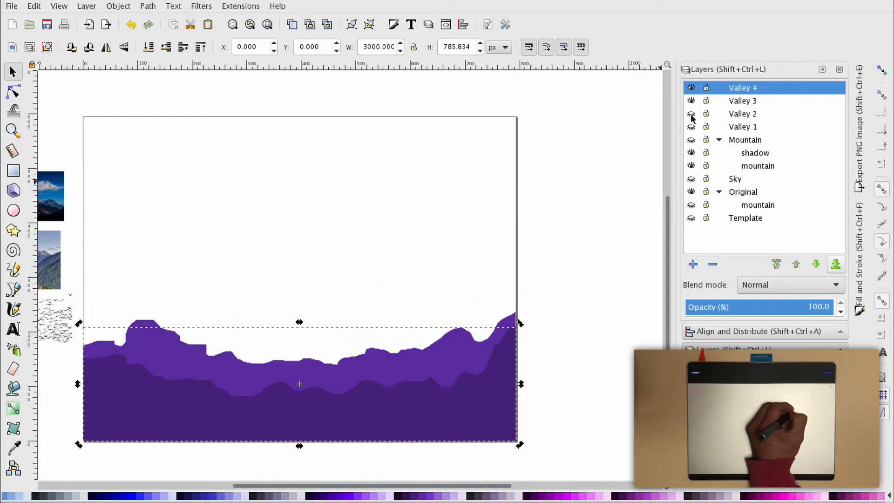
click(692, 126)
click(692, 114)
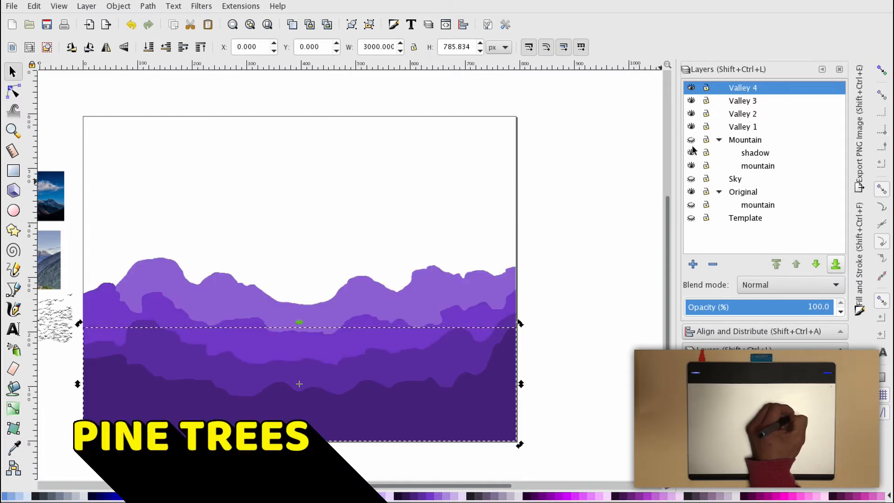
click(691, 114)
click(691, 101)
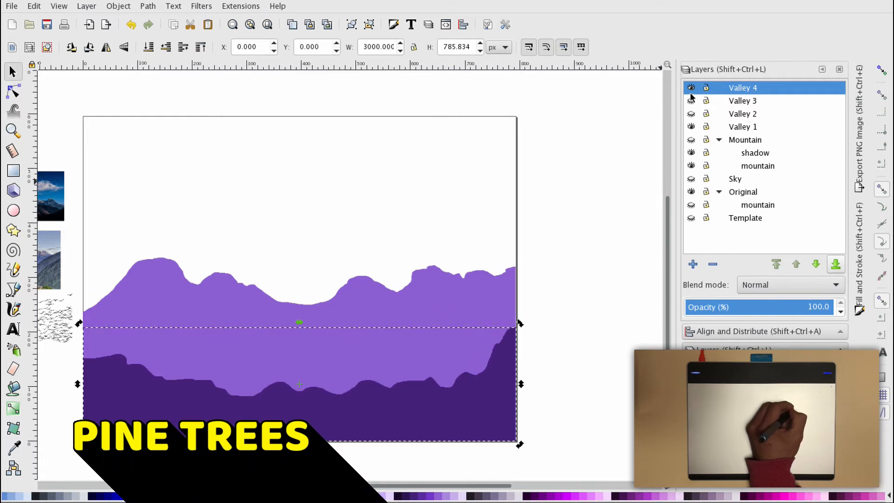
click(691, 88)
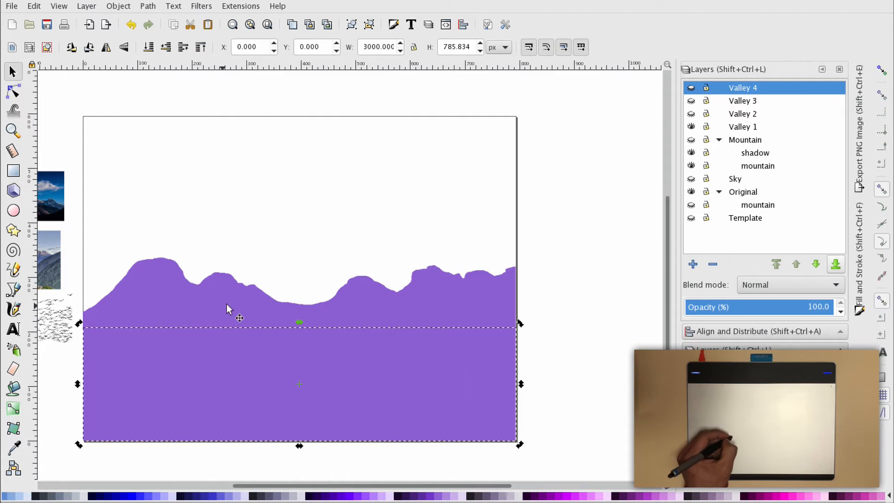
Move the group of tree silhouettes above the deer and ungroup it into separate trees.
click(141, 149)
key(minus)
drag(74, 194, 152, 136)
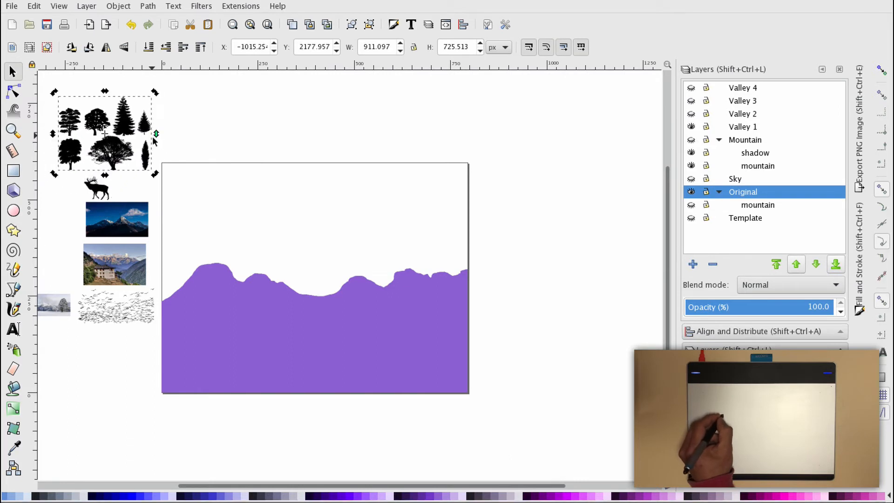
key(ctrl+shift+g)
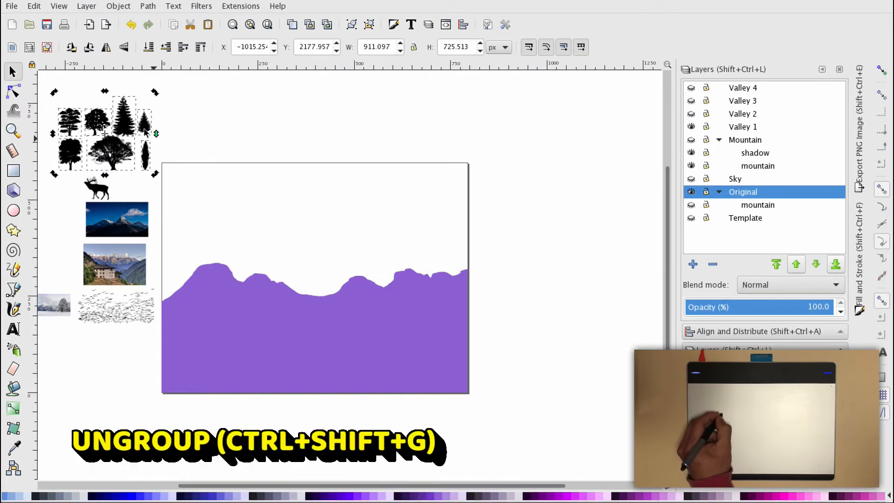
Place the small pine tree on the slope of the first Valley 1 hill and move it to the Valley 1 layer.
click(148, 131)
drag(148, 130, 189, 269)
key(plus)
click(86, 7)
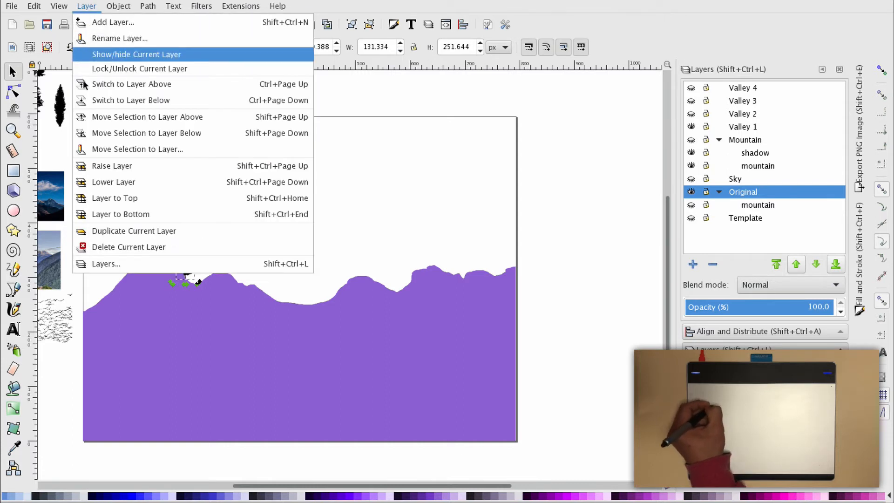
click(121, 149)
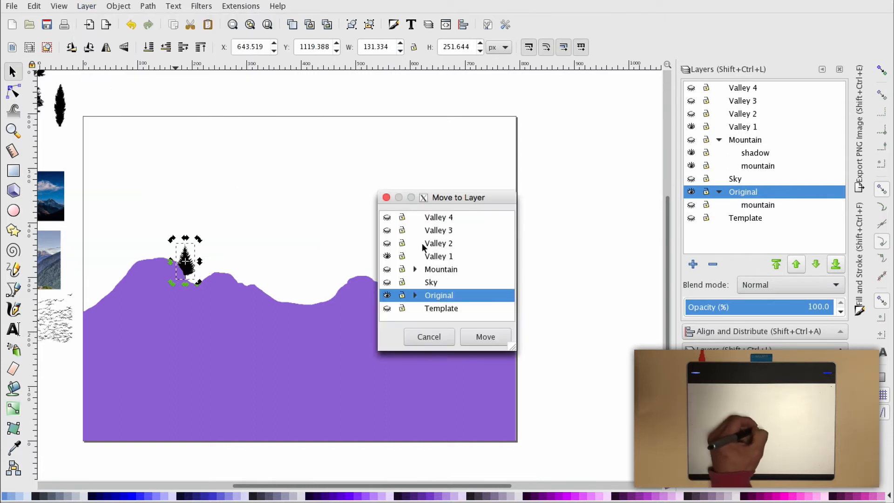
click(435, 256)
click(484, 336)
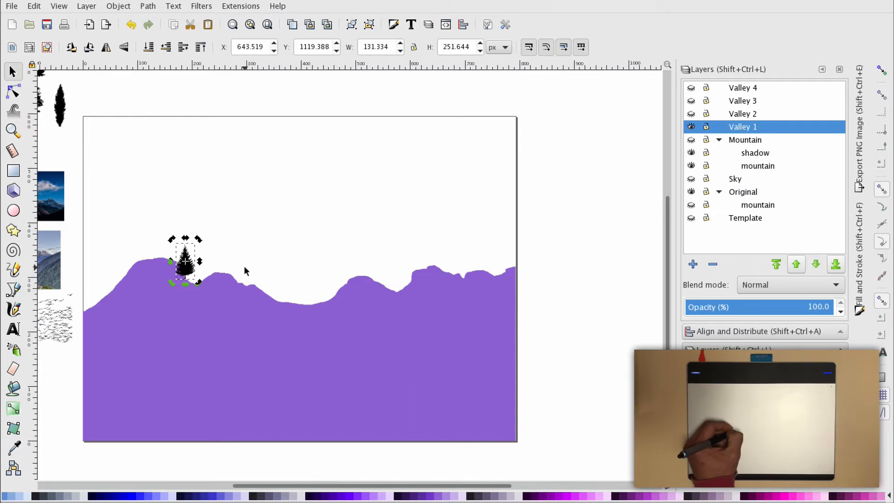
Make the pine tree on the first Valley 1 hill narrower and duplicate it down the hill's slope.
click(188, 267)
drag(172, 240, 197, 287)
key(ctrl+d)
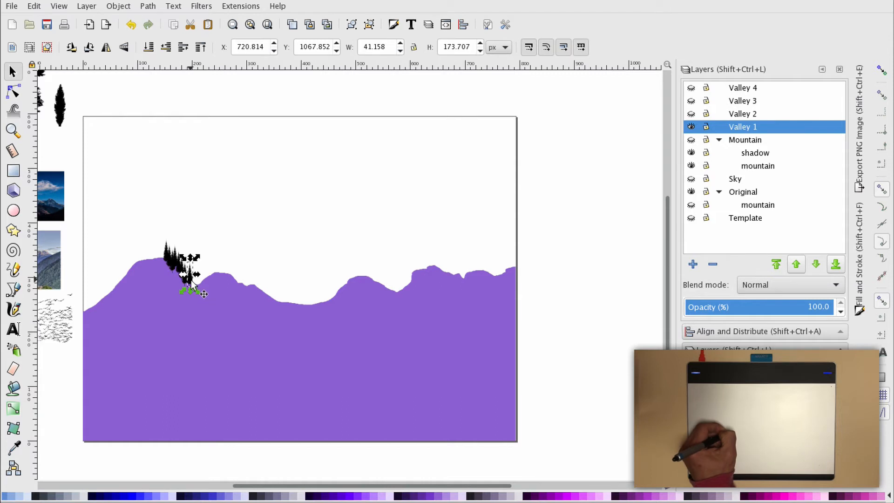
Place more duplicated pine trees of slightly different heights over the first Valley 1 hill and toward the second.
drag(191, 280, 132, 279)
key(space)
drag(161, 271, 161, 261)
key(ctrl+d)
drag(162, 300, 250, 317)
key(ctrl+d)
key(ctrl+d)
key(minus)
key(minus)
key(minus)
key(Escape)
Show the Valley 2, Valley 3 and Valley 4 layers again.
click(691, 114)
click(691, 101)
click(691, 88)
Spread duplicated pine trees along the Valley 1 ridge, over the second hill and down into the dip.
key(plus)
key(plus)
click(13, 131)
click(13, 71)
drag(109, 230, 279, 336)
drag(264, 241, 239, 254)
drag(218, 298, 231, 294)
drag(174, 249, 143, 282)
click(143, 294)
click(239, 302)
key(ctrl+d)
drag(239, 302, 350, 340)
click(260, 292)
key(ctrl+d)
key(Escape)
click(309, 317)
key(ctrl+d)
key(ctrl+d)
key(plus)
key(ctrl+d)
Stamp copies of the pine tree densely along the central dip of the Valley 1 ridge and up its far slope.
drag(289, 350, 470, 323)
key(space)
key(space)
key(space)
key(space)
key(space)
key(space)
key(space)
key(space)
key(space)
key(space)
key(space)
key(space)
key(space)
key(space)
key(space)
key(minus)
key(minus)
drag(411, 305, 205, 289)
Hide the Valley 2 layer and stamp additional pine trees to fill gaps on the first Valley 1 hill.
click(691, 114)
key(space)
key(space)
key(space)
key(space)
key(space)
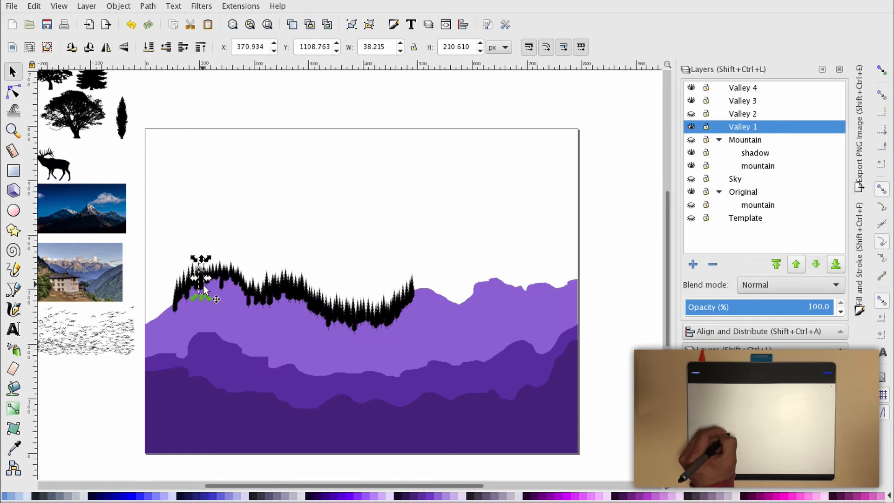
Select all the Valley 1 trees and recolor them with the light purple sampled from the Valley 1 hill.
key(ctrl+a)
click(13, 448)
click(195, 321)
click(13, 72)
key(Escape)
Stamp light purple pine trees over the remaining Valley 1 hills up to the page's right edge, leaving small gaps.
key(plus)
key(plus)
key(space)
key(space)
key(space)
drag(476, 322, 566, 272)
key(space)
key(space)
key(space)
key(space)
key(minus)
key(space)
key(space)
key(space)
key(space)
key(space)
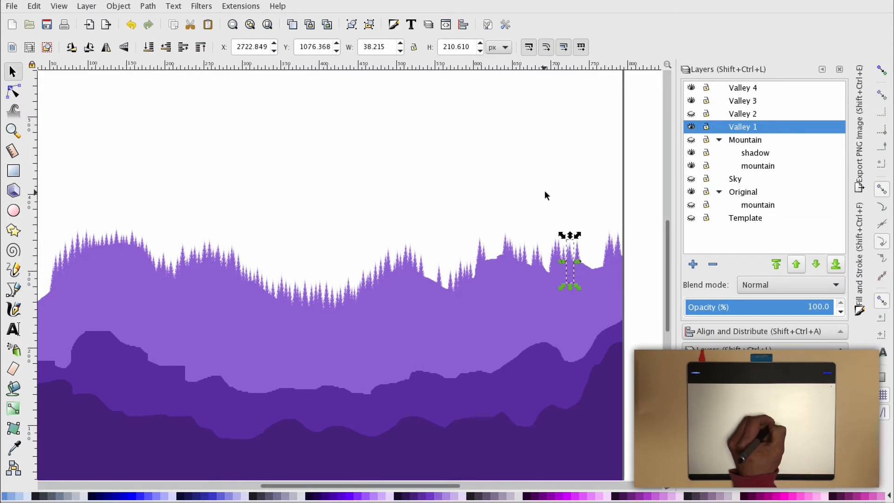
click(544, 205)
key(minus)
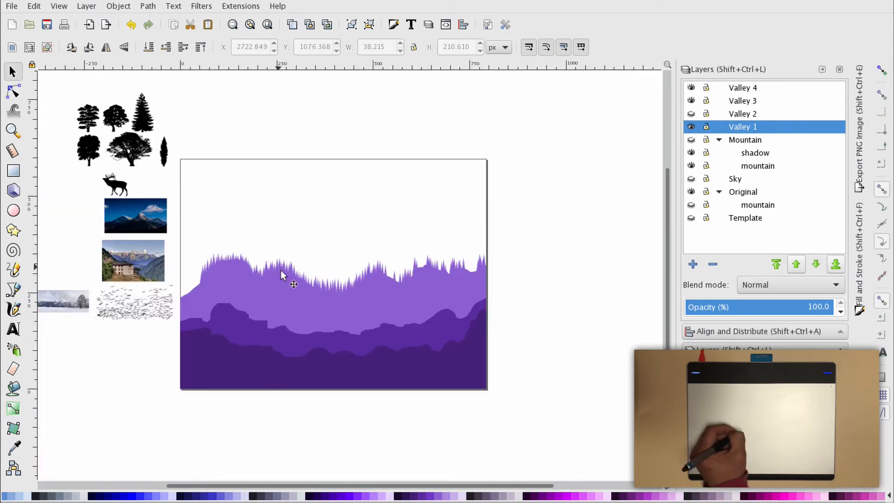
Show the Valley 2 layer, and briefly hide Valley 1 to check its shape.
click(691, 113)
click(691, 127)
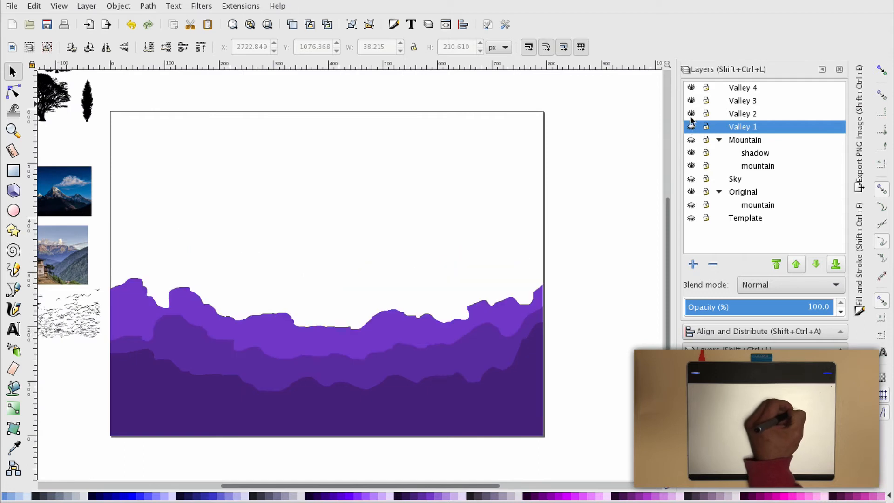
click(691, 127)
Lift one pine tree above the Valley 1 ridge and recolor it with the purple sampled from Valley 2.
click(415, 286)
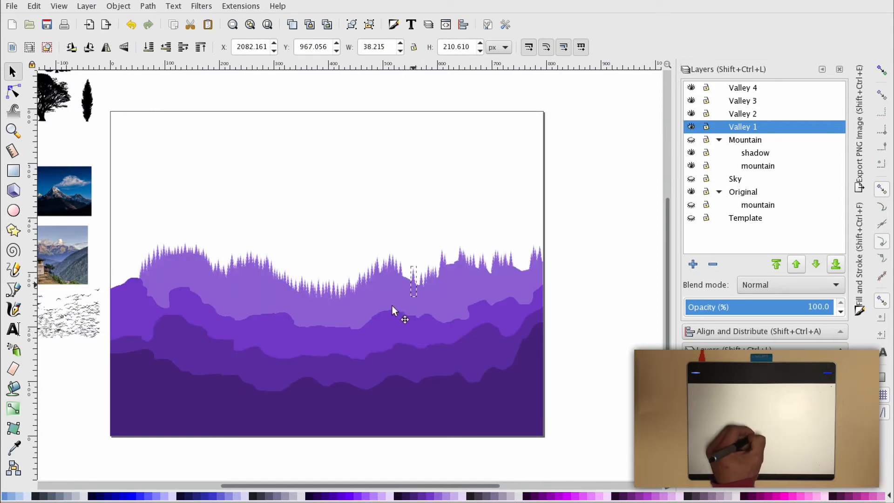
drag(365, 303, 335, 255)
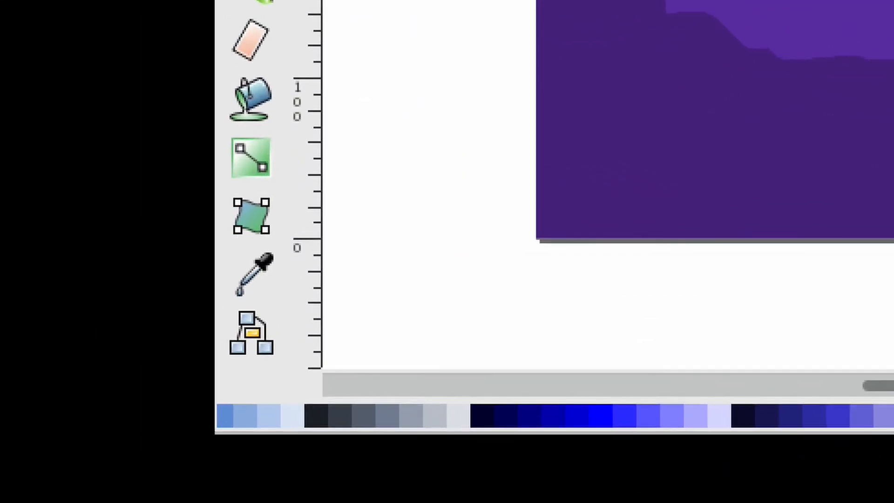
click(254, 273)
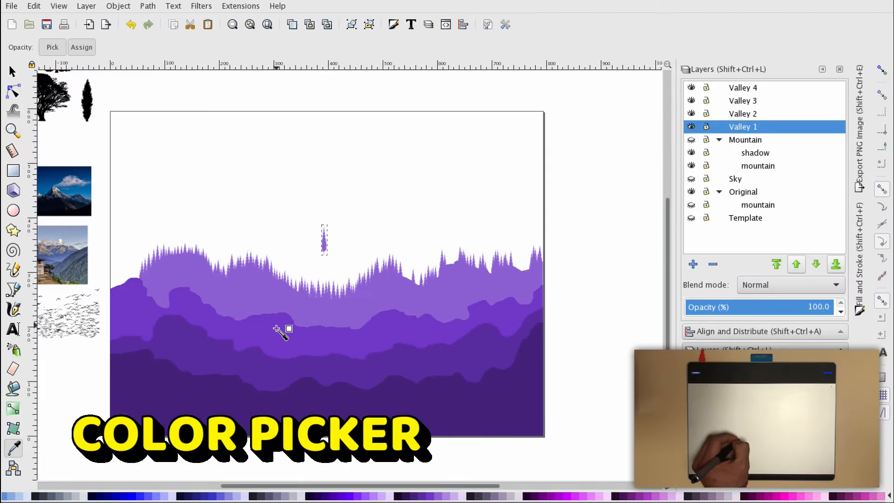
Move the recolored pine tree to the Valley 2 layer.
click(94, 7)
click(133, 149)
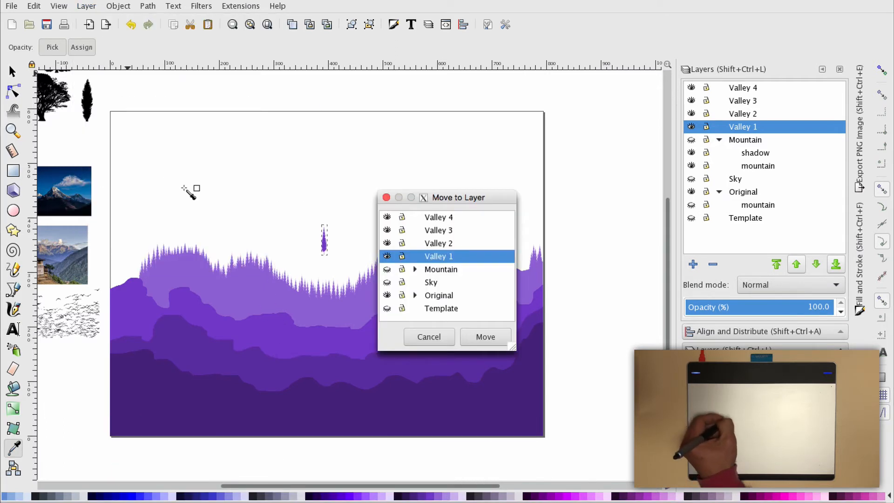
click(437, 244)
click(484, 338)
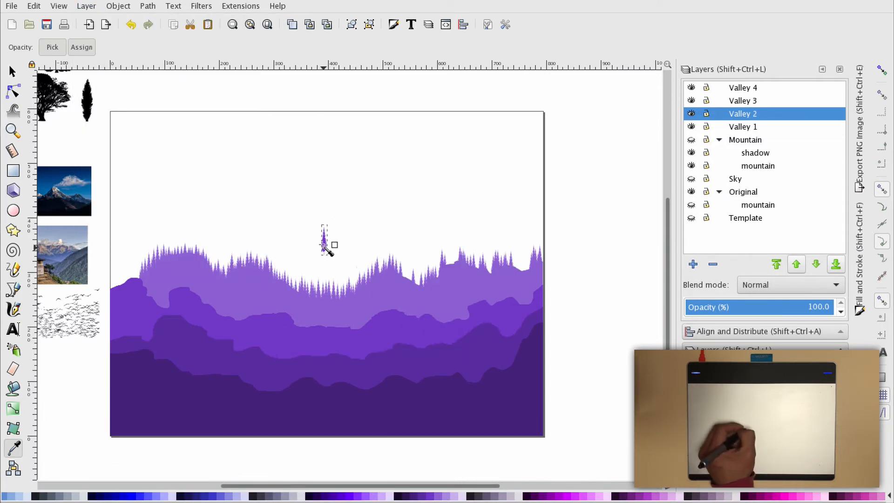
Place the recolored pine tree on the first hill at the left end of Valley 2 and enlarge it.
key(s)
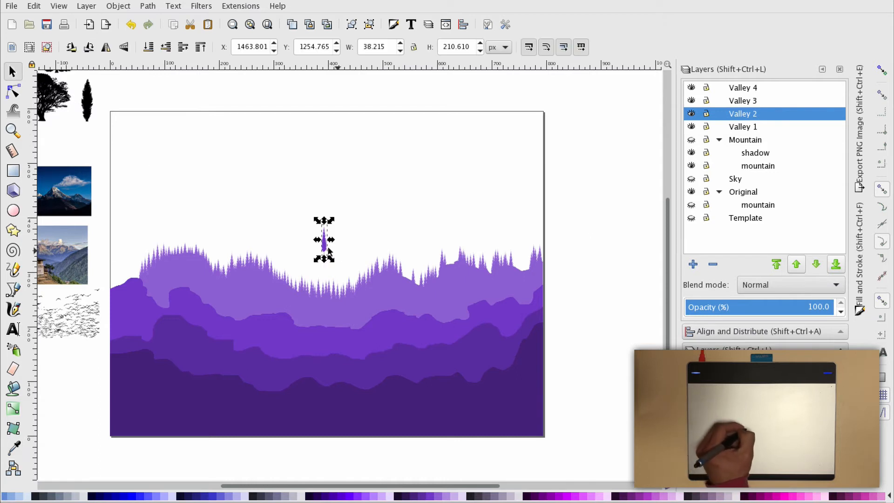
drag(325, 246, 299, 264)
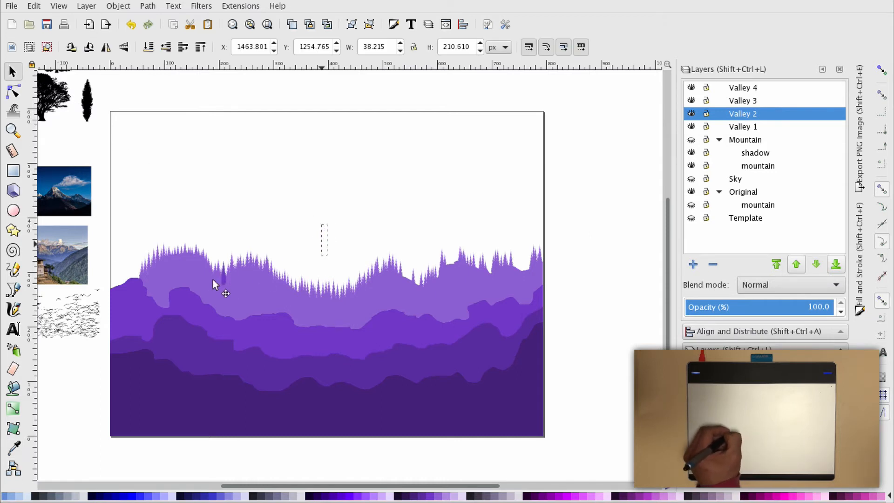
drag(193, 286, 132, 279)
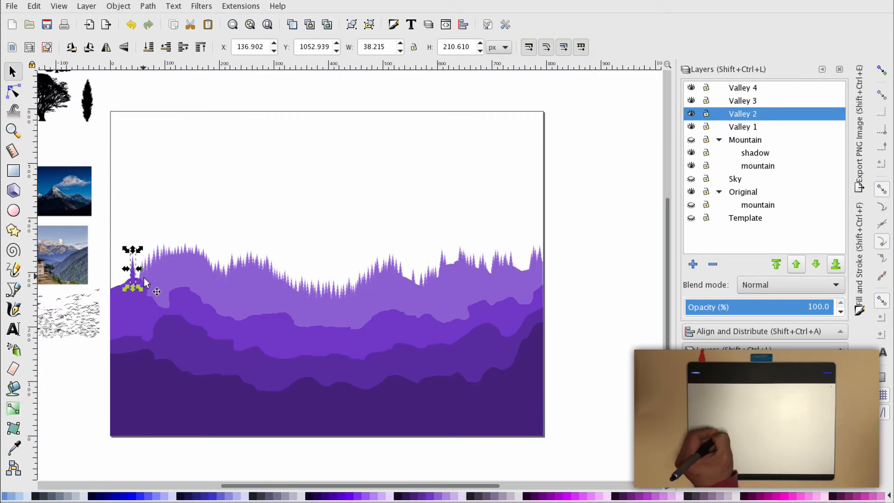
scroll(130, 279, up, 1)
drag(149, 240, 158, 230)
Duplicate the enlarged pine tree and stamp copies of it along the Valley 2 ridge toward the right-hand hills.
drag(139, 280, 460, 338)
key(ctrl+d)
key(space)
key(space)
key(space)
key(space)
key(space)
key(space)
key(space)
key(space)
key(space)
key(space)
key(space)
key(space)
key(space)
key(space)
Stamp further pine trees in different sizes on the right-hand hills of Valley 2.
click(444, 339)
key(space)
key(space)
drag(459, 339, 530, 331)
key(space)
key(space)
key(space)
key(space)
key(space)
Fill the gaps between the trees on the left and central parts of the Valley 2 ridge with stamped copies.
drag(404, 354, 164, 286)
key(space)
key(space)
key(space)
key(space)
key(space)
key(space)
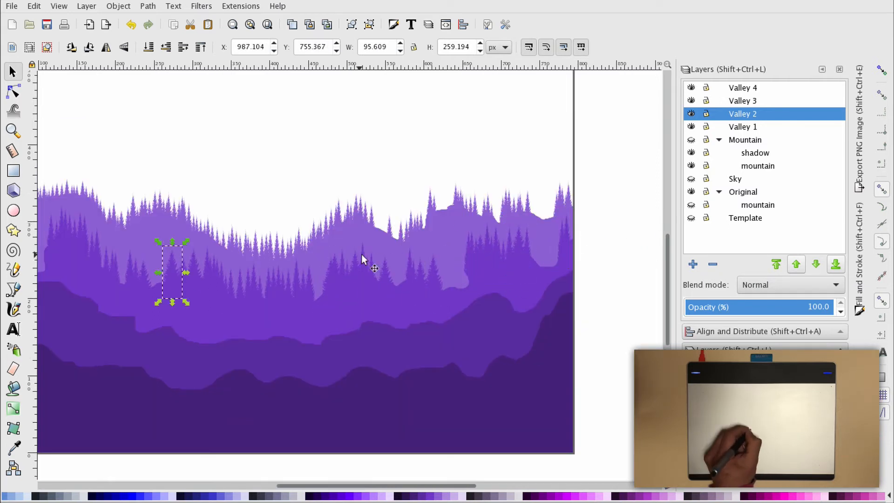
Recolor a pine tree with the purple sampled from Valley 3 and move it to the Valley 3 layer.
scroll(363, 259, down, 2)
scroll(244, 279, up, 1)
click(13, 447)
drag(272, 275, 207, 294)
click(87, 6)
click(140, 122)
click(283, 332)
Stamp copies of the Valley 3 colored pine tree in varying sizes along the whole Valley 3 ridge.
key(space)
drag(225, 262, 228, 253)
drag(215, 294, 415, 320)
key(d)
key(s)
drag(274, 320, 405, 327)
click(444, 308)
click(323, 222)
click(442, 307)
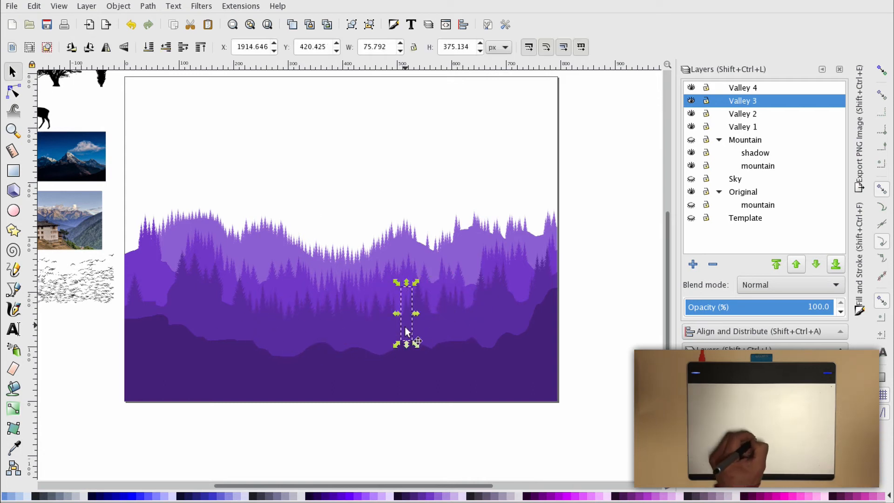
Move a pine tree to the Valley 4 layer and recolor it with the dark purple sampled from the Valley 4 hills.
key(Escape)
click(87, 6)
drag(260, 305, 157, 304)
click(113, 117)
key(d)
click(223, 373)
key(s)
Enlarge the dark pine tree and stamp copies at spaced positions across the Valley 4 ridge.
drag(168, 274, 175, 259)
key(space)
key(space)
drag(157, 318, 455, 338)
click(157, 306)
key(space)
key(space)
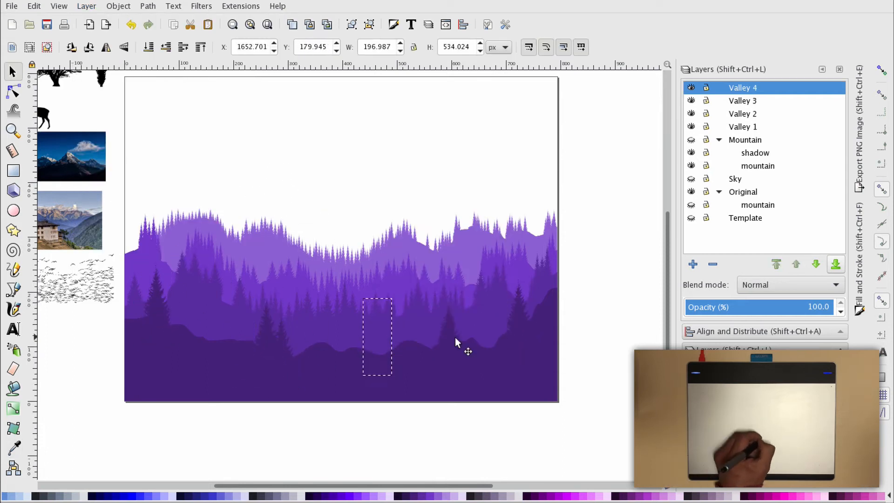
Stamp narrower pine trees on the left and central slopes of Valley 4.
drag(225, 342, 226, 330)
key(space)
key(space)
drag(226, 330, 175, 314)
drag(168, 325, 237, 339)
key(space)
key(space)
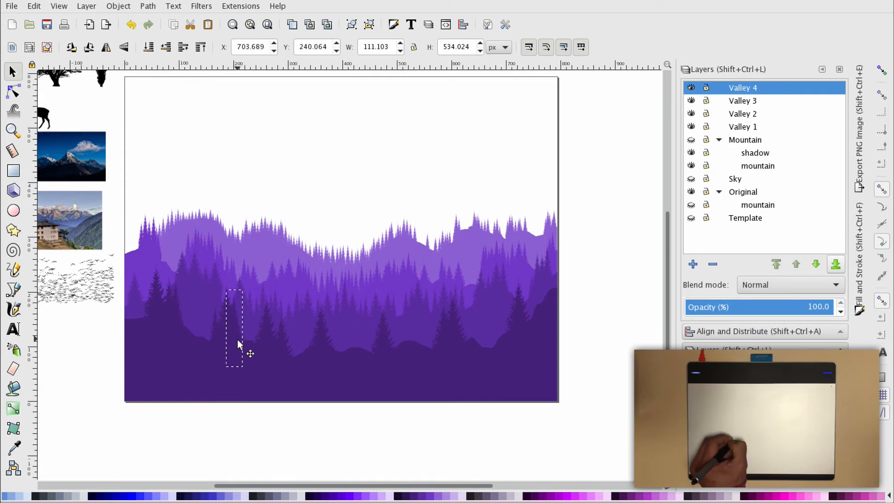
Fill the remaining gaps along the Valley 4 ridge with stamped pine trees and deselect the tree.
key(space)
key(space)
drag(331, 347, 463, 350)
key(space)
key(space)
key(space)
drag(177, 332, 419, 366)
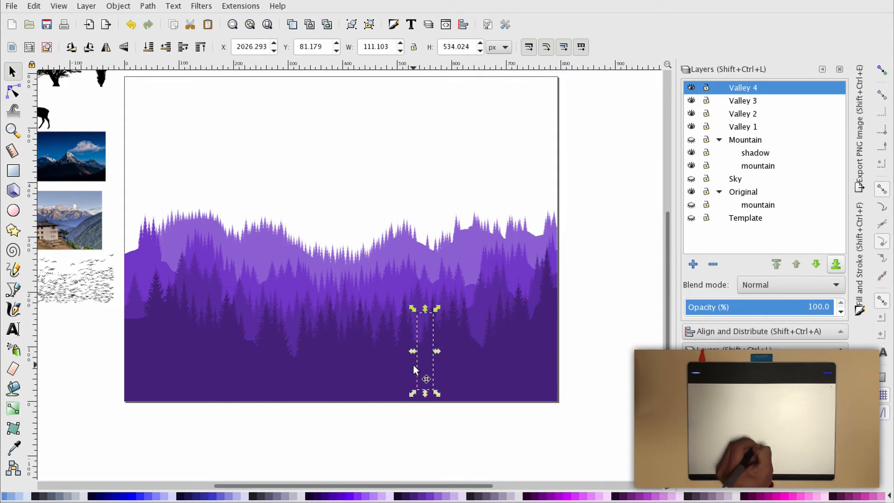
click(319, 197)
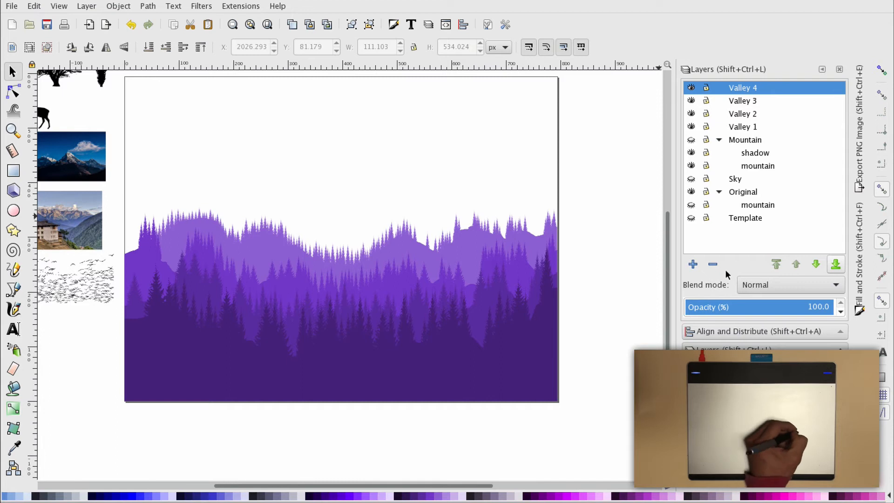
Add a layer named Valley 5 above Valley 4 and activate the Pencil tool for the foreground outline.
click(693, 263)
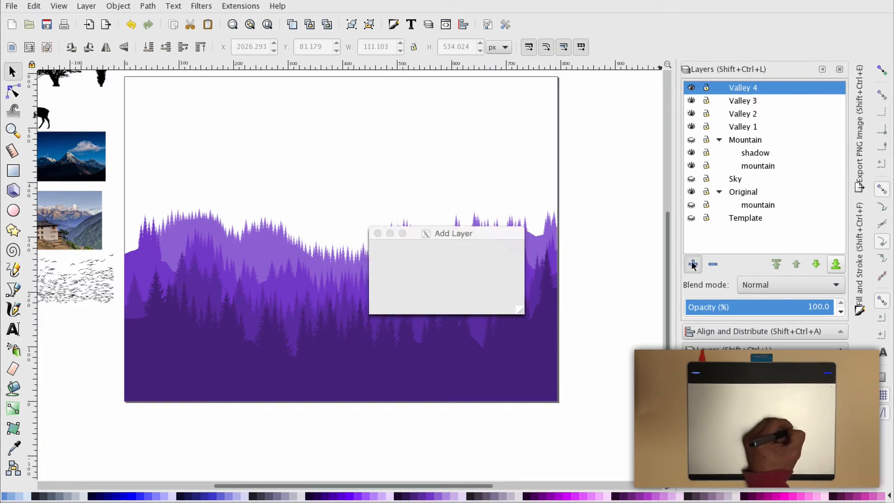
key(Return)
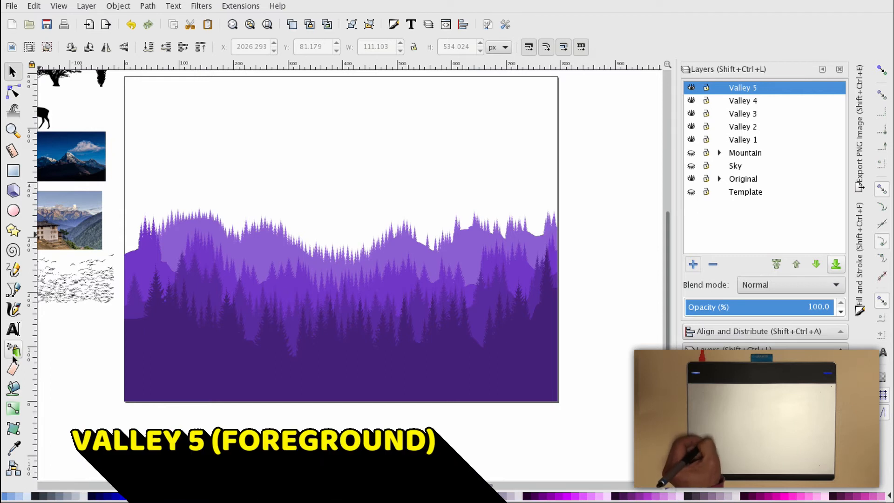
click(13, 269)
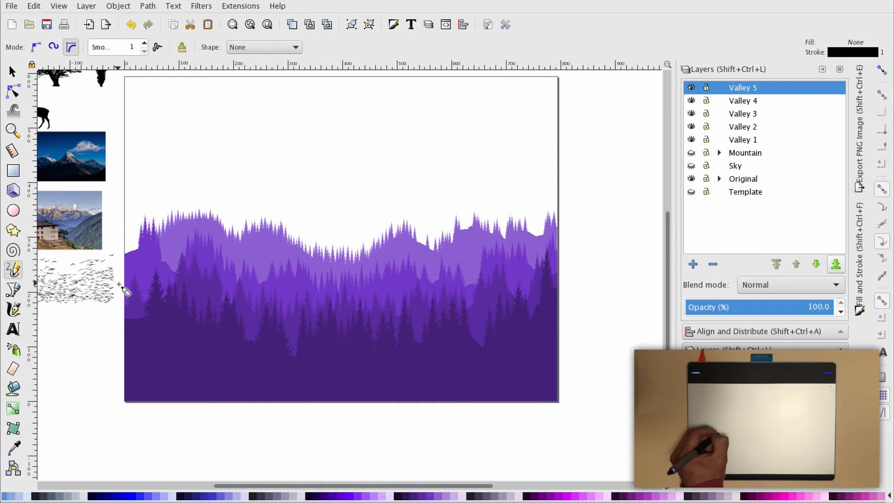
mouse_move(128, 278)
mouse_down()
mouse_move(165, 254)
mouse_move(248, 232)
mouse_move(218, 269)
mouse_up()
key(ctrl+z)
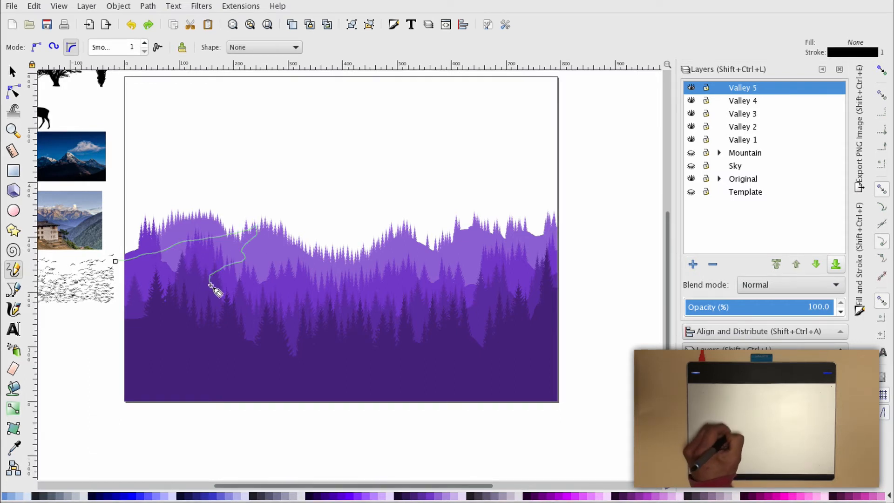
drag(312, 326, 315, 328)
key(ctrl+z)
Draw a closed freehand foreground outline with an overhanging cliff on the left, a low middle, and edges extending beyond the page.
drag(115, 273, 233, 241)
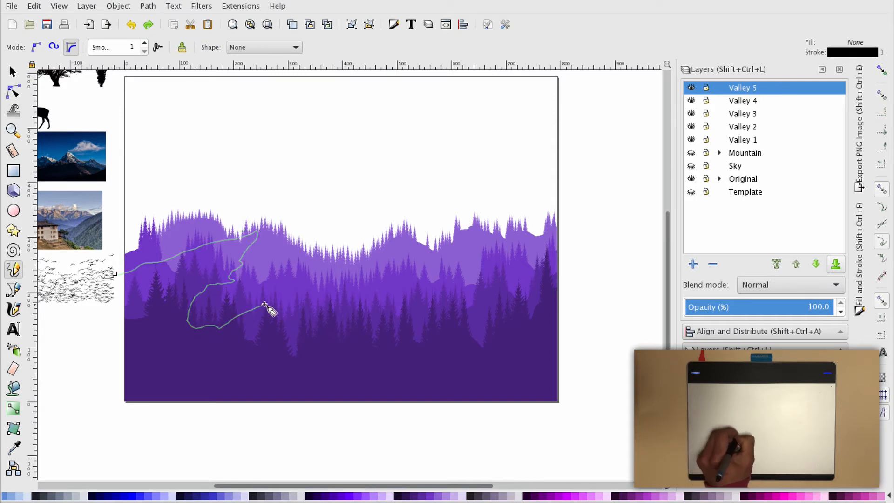
mouse_move(499, 305)
mouse_down()
mouse_move(549, 275)
mouse_move(140, 434)
mouse_move(114, 253)
mouse_up()
Hide the Valley 4, Valley 3, Valley 2 and Valley 1 layers and show the Template layer.
click(690, 101)
click(691, 113)
click(691, 126)
click(691, 139)
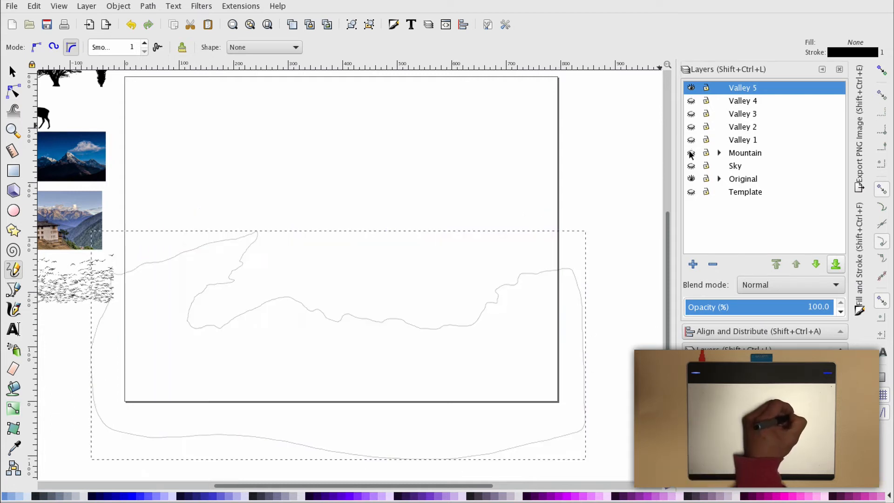
click(691, 192)
Intersect the foreground outline with the green template rectangle to trim it to the page.
key(s)
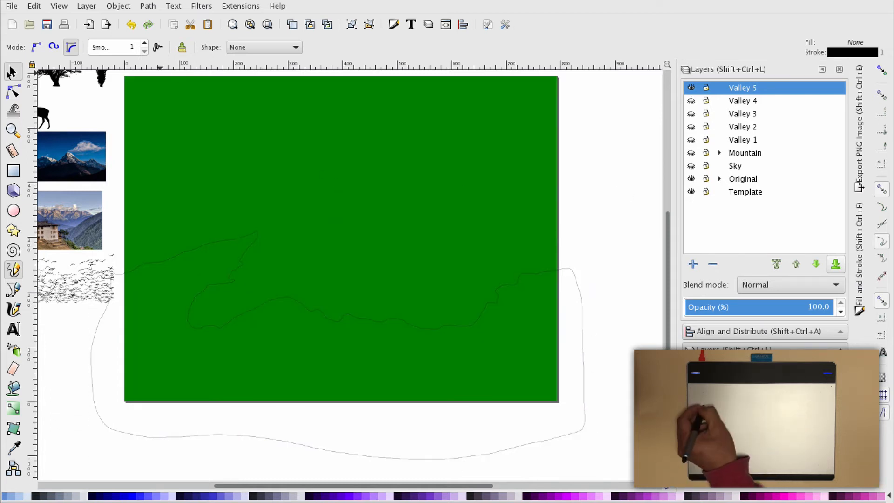
click(213, 156)
shift+click(236, 247)
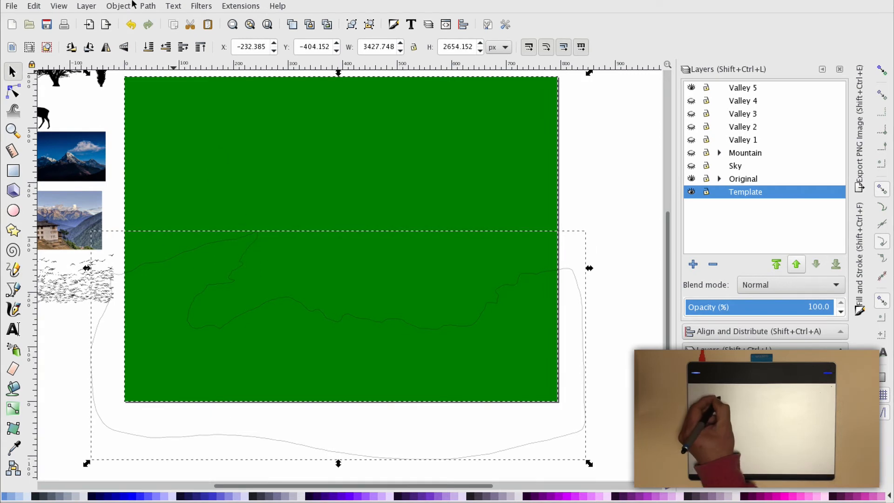
click(146, 5)
click(178, 102)
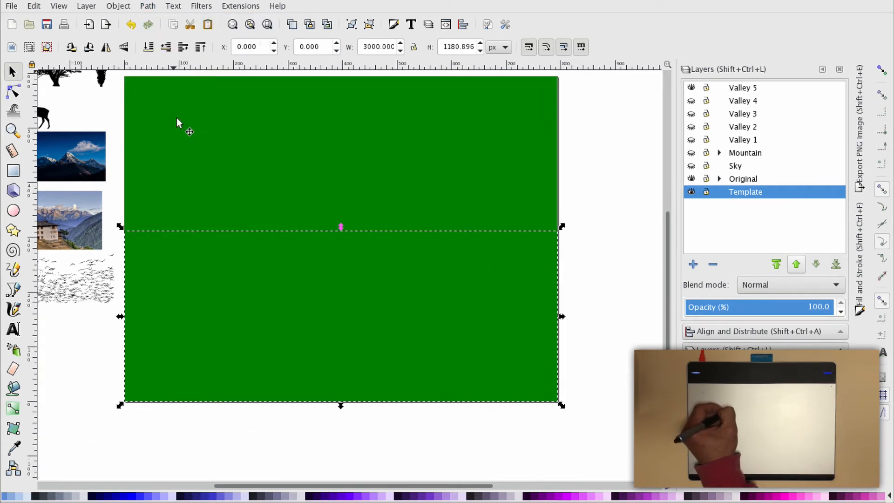
Move the trimmed foreground shape to the Valley 5 layer and hide the Template layer.
click(86, 6)
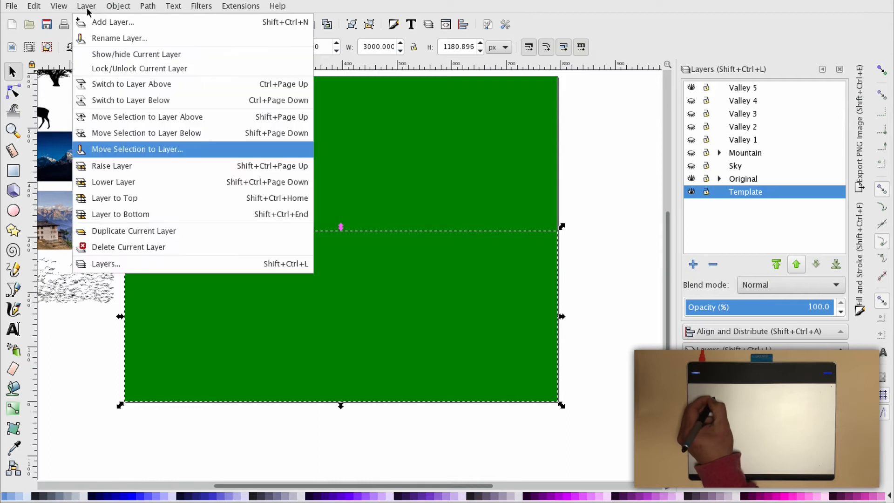
click(120, 148)
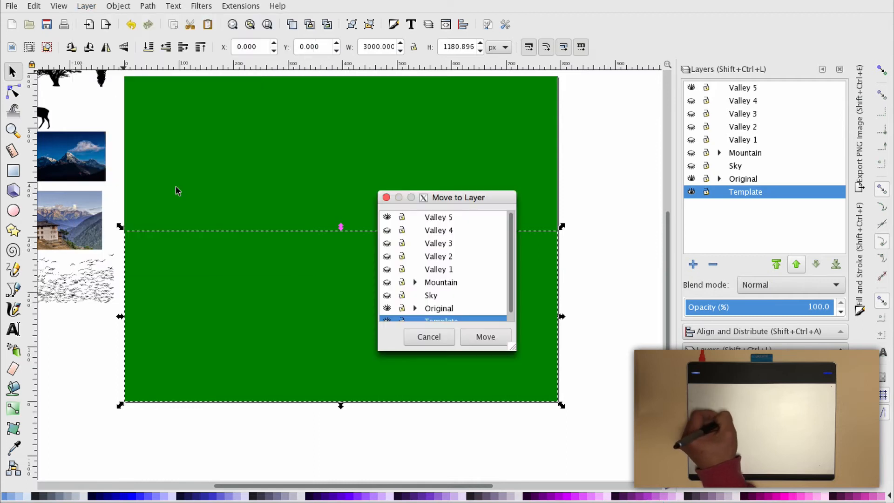
click(438, 217)
click(485, 336)
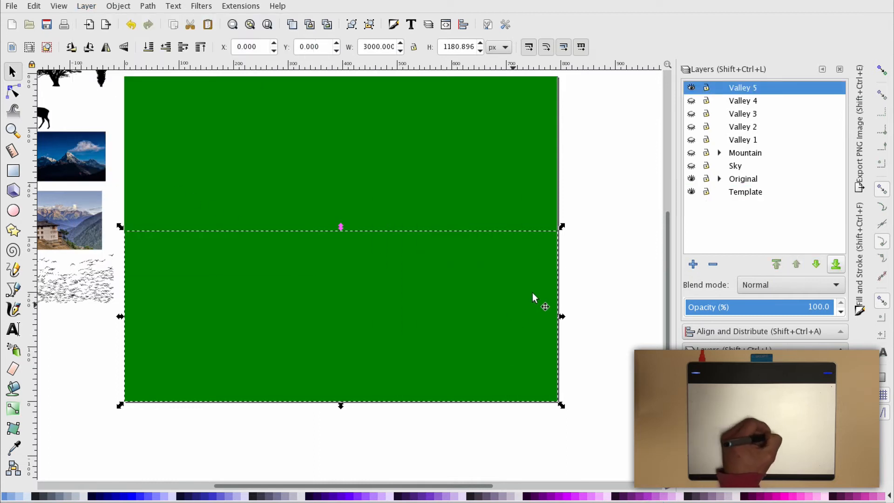
click(692, 193)
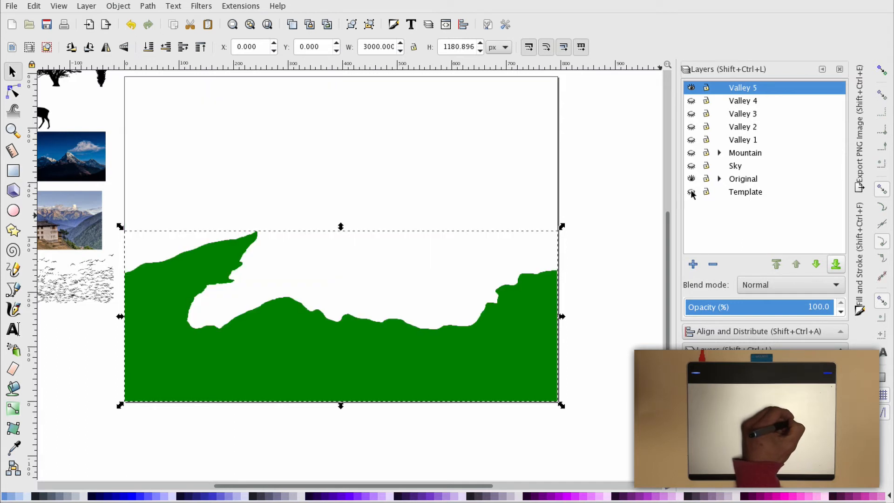
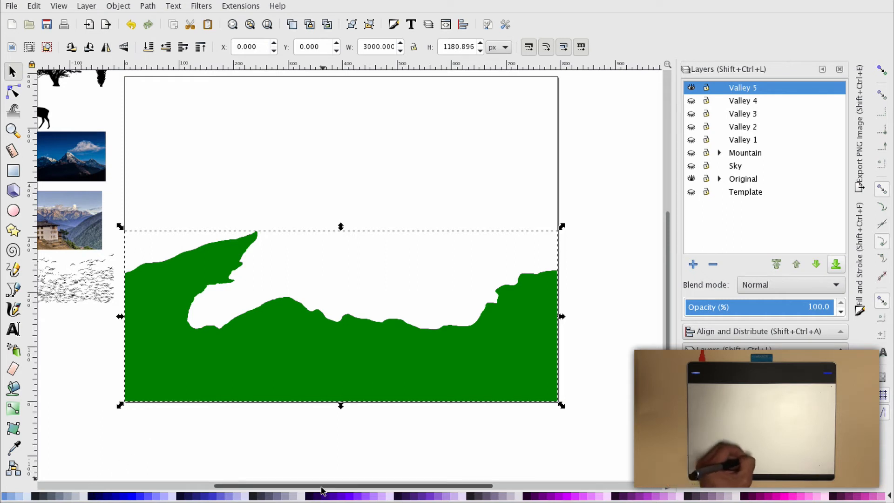
Fill the foreground shape with a very dark indigo and show the Valley 4 to Valley 1 and Mountain layers.
click(311, 498)
click(691, 100)
click(691, 114)
click(691, 126)
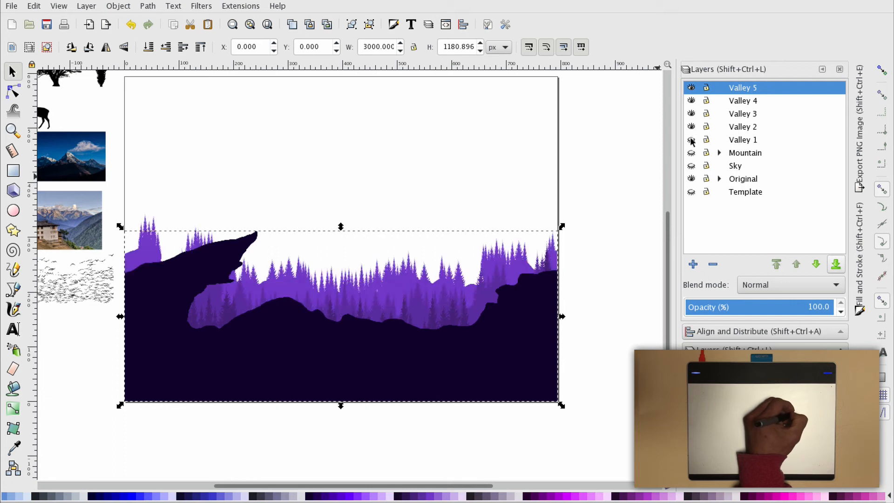
click(691, 140)
click(692, 153)
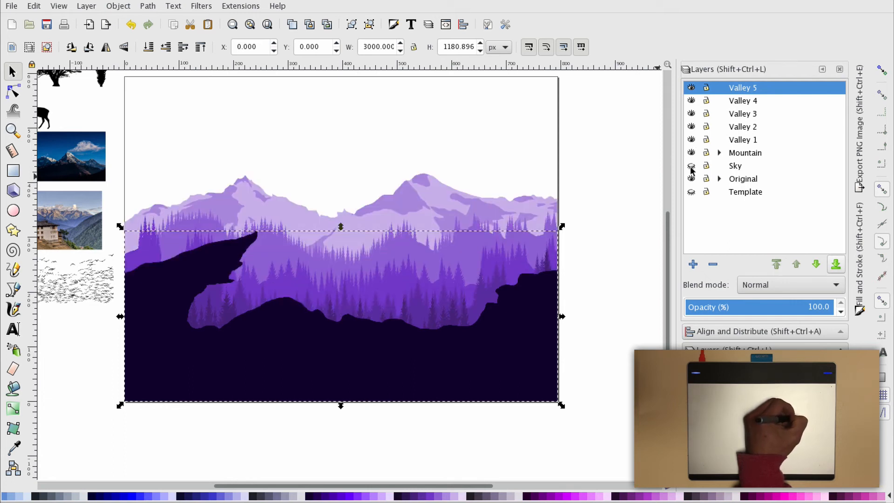
click(691, 167)
Lower the foreground shape to about Y -116 px, centered horizontally on the page, with a slightly lighter dark purple fill.
drag(335, 359, 335, 366)
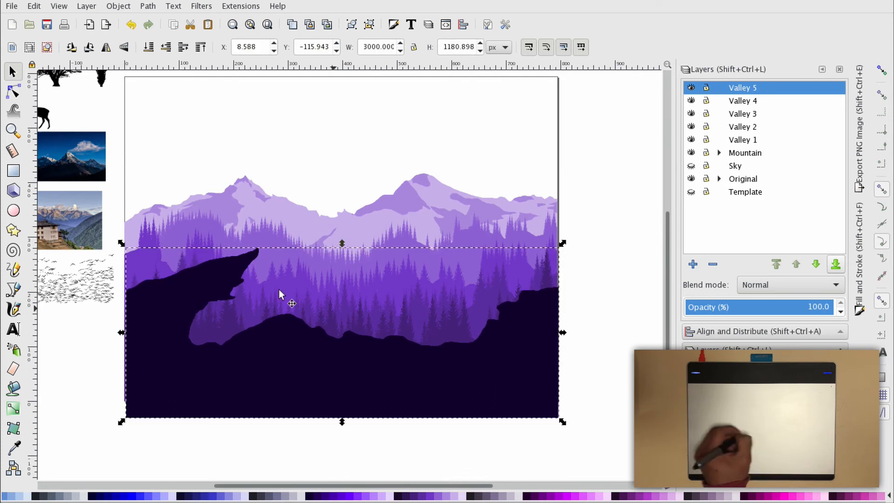
click(415, 497)
click(769, 332)
click(758, 139)
key(Escape)
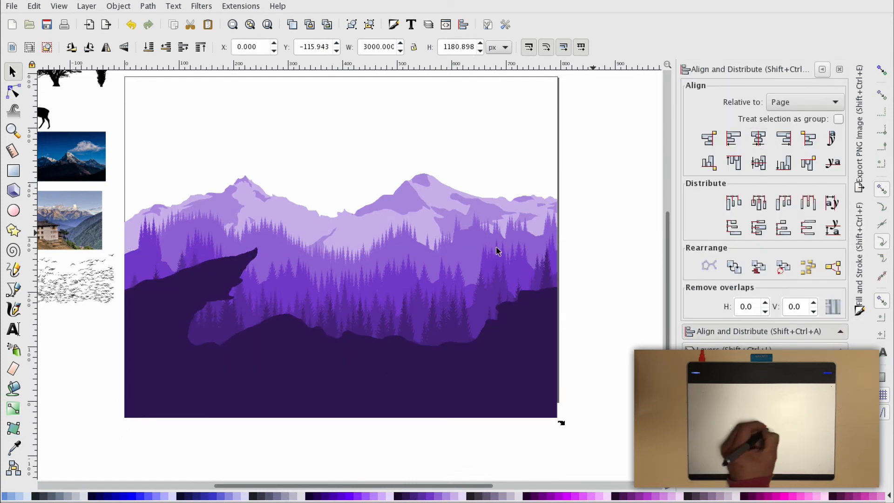
Duplicate the elk silhouette beside the reference photos and place one copy above the left mountains.
key(minus)
click(127, 157)
key(plus)
key(plus)
drag(101, 174, 324, 223)
drag(149, 108, 110, 93)
key(ctrl+d)
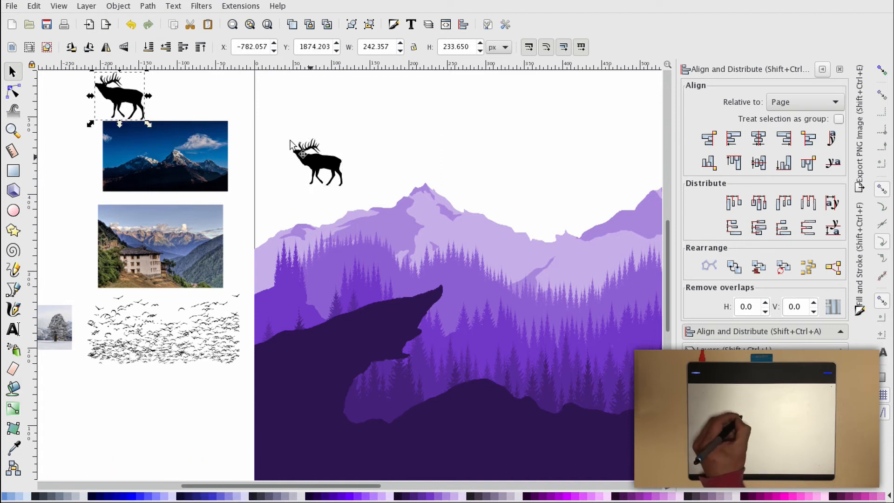
Move the selected elk silhouette beside the reference photos to the Valley 5 layer.
click(89, 6)
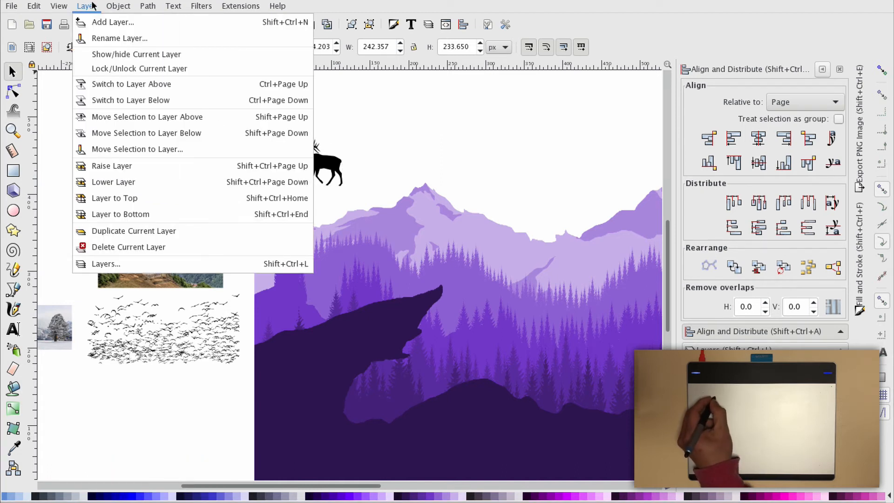
click(136, 149)
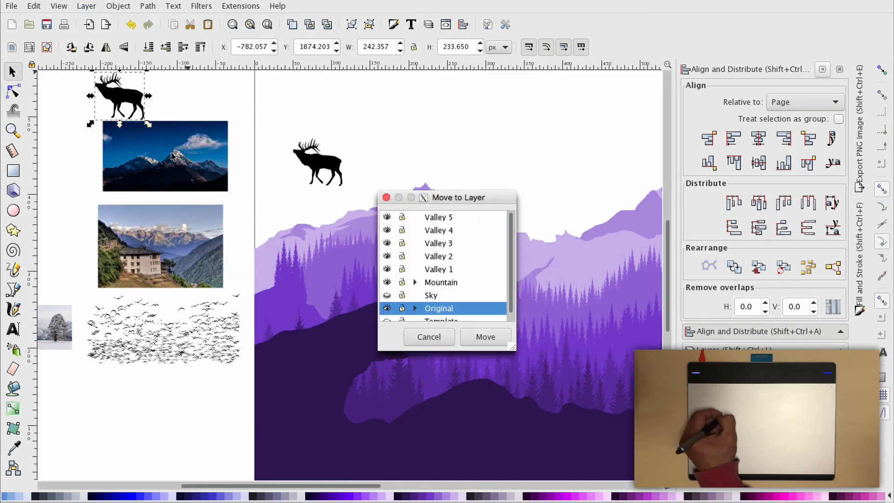
click(429, 218)
click(484, 337)
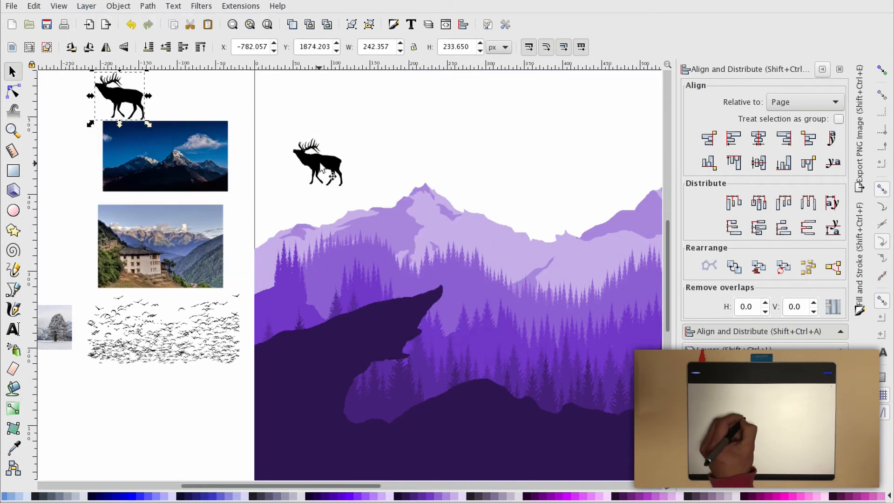
Flip the elk copy on the page horizontally, enlarge it and place it over the foreground cliff.
click(305, 149)
click(105, 48)
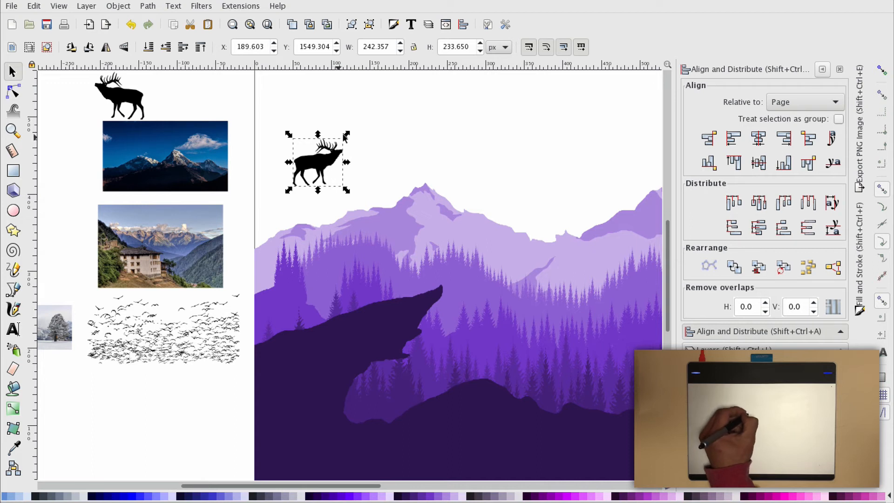
drag(352, 131, 352, 280)
click(358, 344)
Bring back the layer list and move the enlarged elk to the Valley 5 layer.
click(822, 68)
click(329, 146)
click(86, 6)
click(133, 150)
click(437, 218)
click(485, 336)
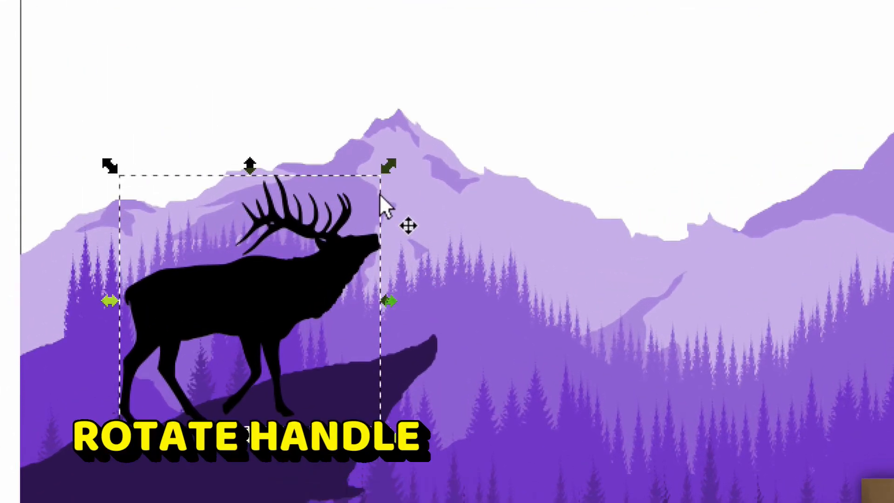
Rotate the elk slightly counterclockwise to match the cliff's slope and reposition it on the cliff.
click(335, 251)
drag(385, 167, 374, 155)
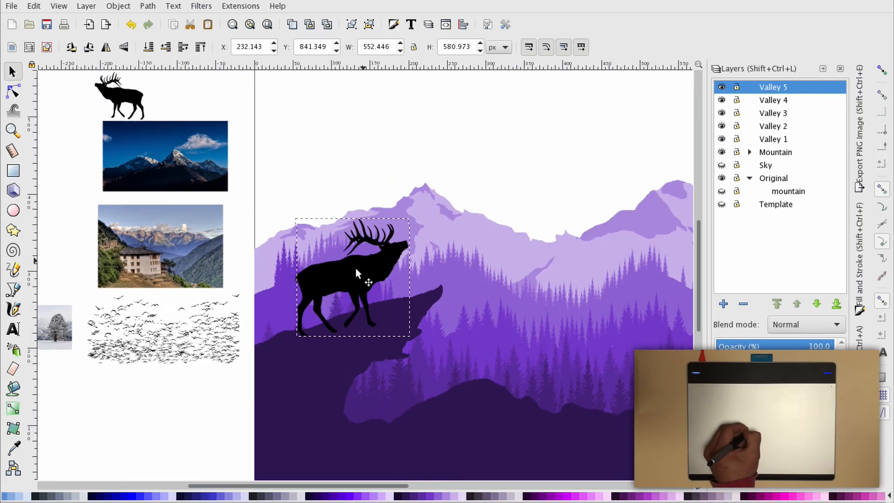
drag(356, 267, 363, 261)
drag(416, 206, 278, 145)
Recolor the elk with the dark purple sampled from the foreground shape.
key(minus)
key(d)
click(208, 271)
key(s)
key(Escape)
Enlarge the elk to about 652 by 711 px and seat its feet on the cliff.
drag(214, 217, 218, 219)
drag(264, 172, 272, 163)
drag(240, 202, 242, 202)
click(300, 161)
scroll(412, 248, up, 2)
Show the Sky layer and add a layer named SUn directly above it.
click(721, 165)
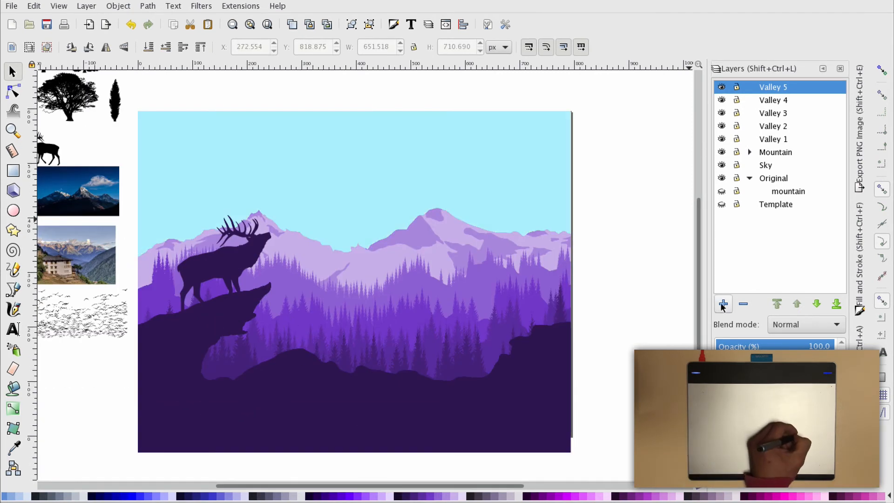
click(775, 166)
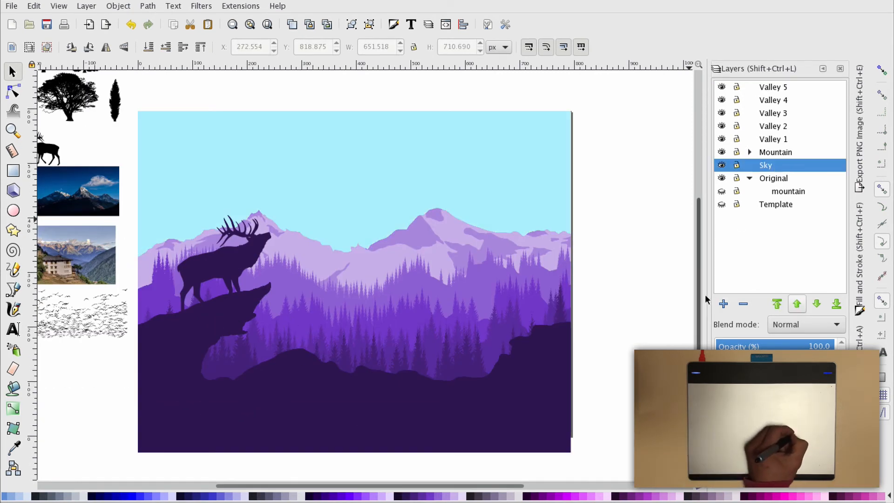
click(723, 304)
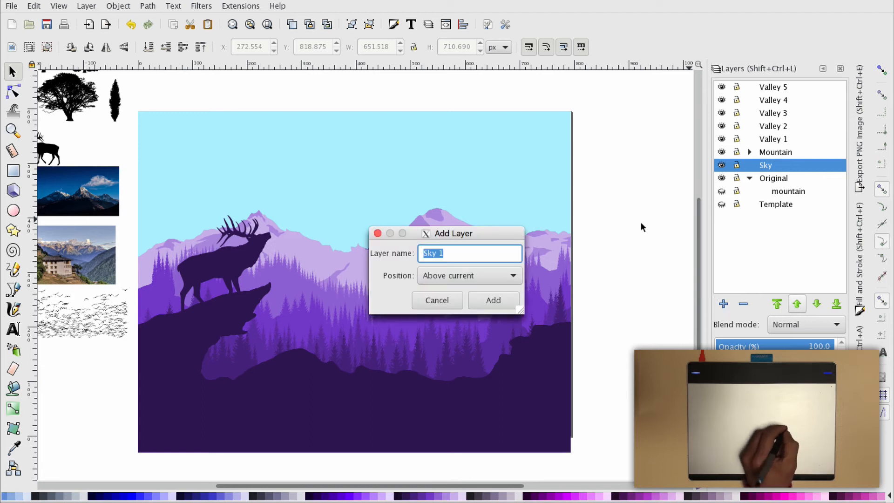
text(SUn)
key(Return)
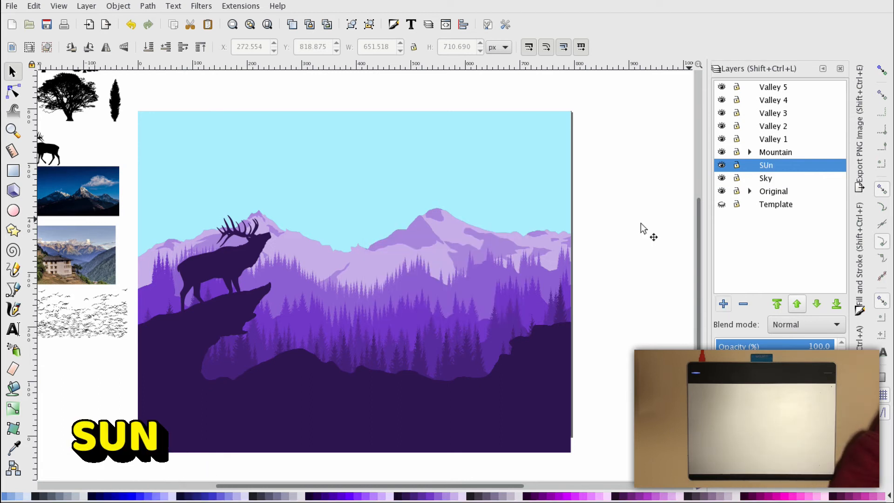
Correct the name of the SUn layer to Sun.
double_click(768, 166)
click(769, 165)
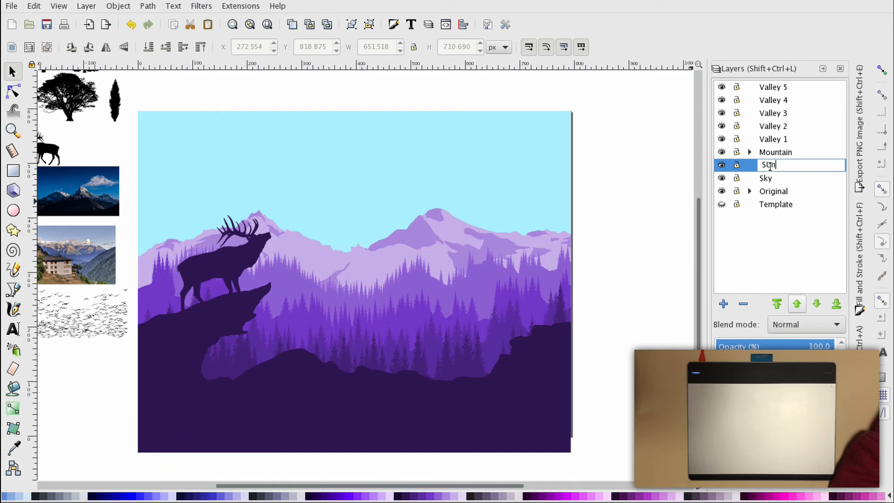
text(u)
key(Return)
double_click(769, 167)
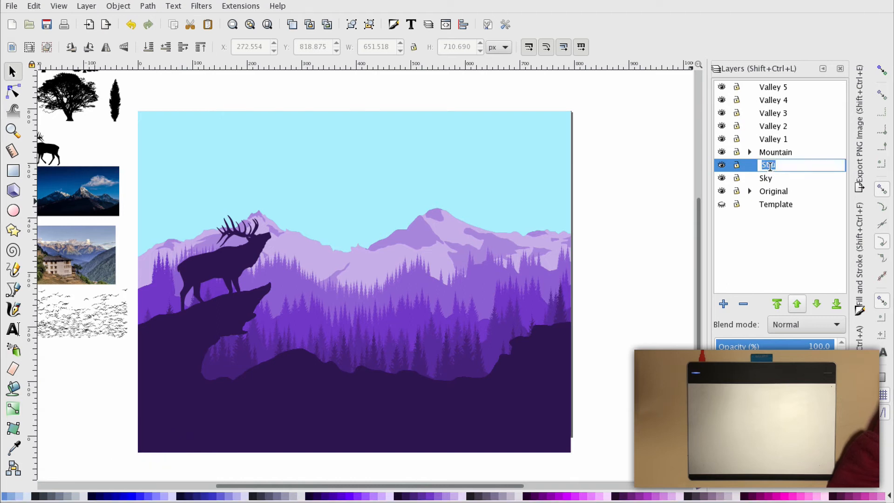
key(Return)
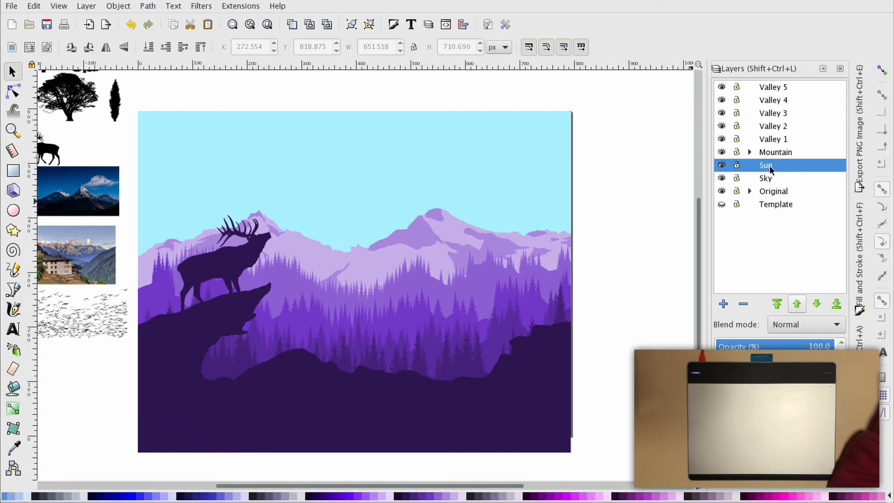
Add a layer named inner and nest it inside the Sun layer as a sublayer.
click(723, 303)
text(inner)
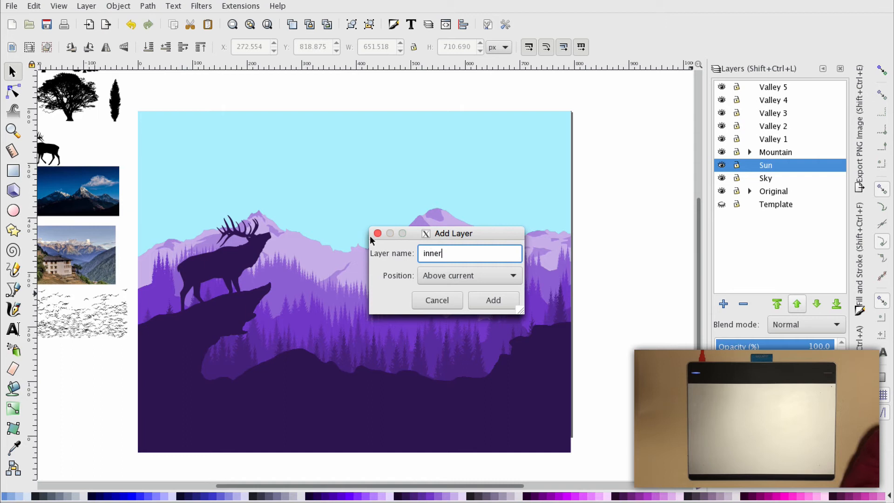
key(Return)
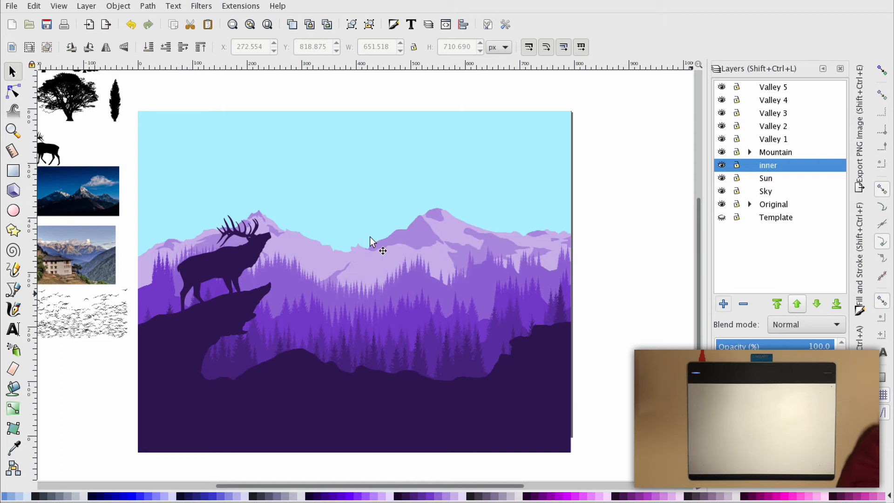
drag(768, 170, 780, 178)
click(749, 165)
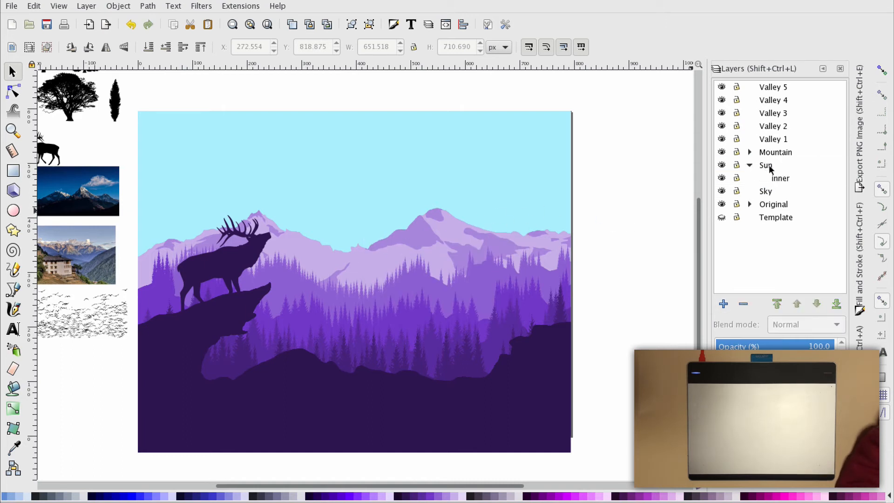
Add a second sublayer named glow inside Sun and lower it beneath the inner sublayer.
click(781, 181)
click(724, 304)
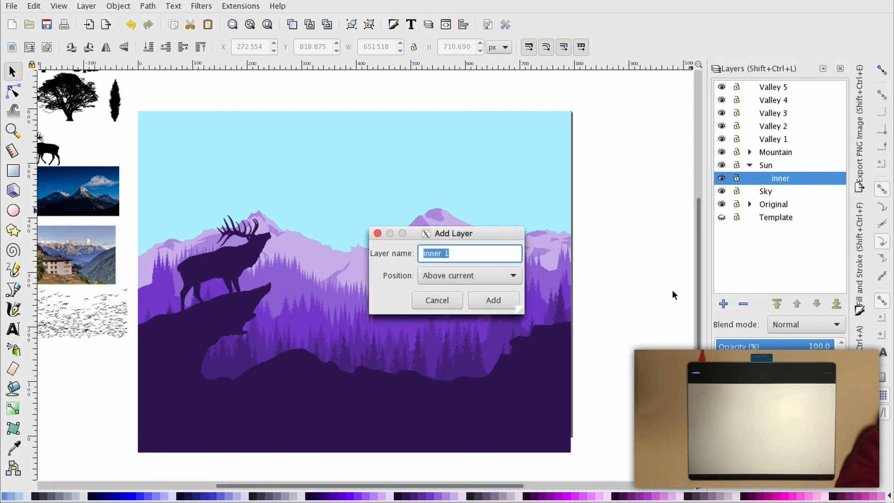
text(glo)
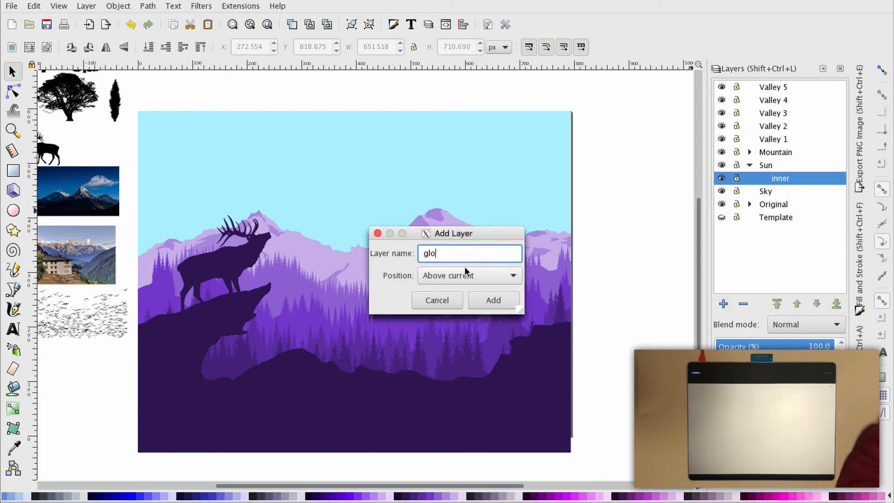
text(w)
key(Return)
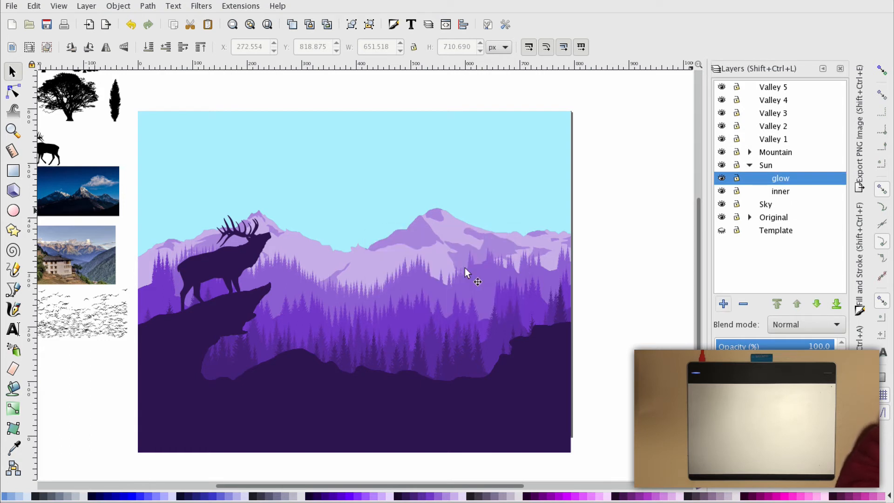
click(816, 304)
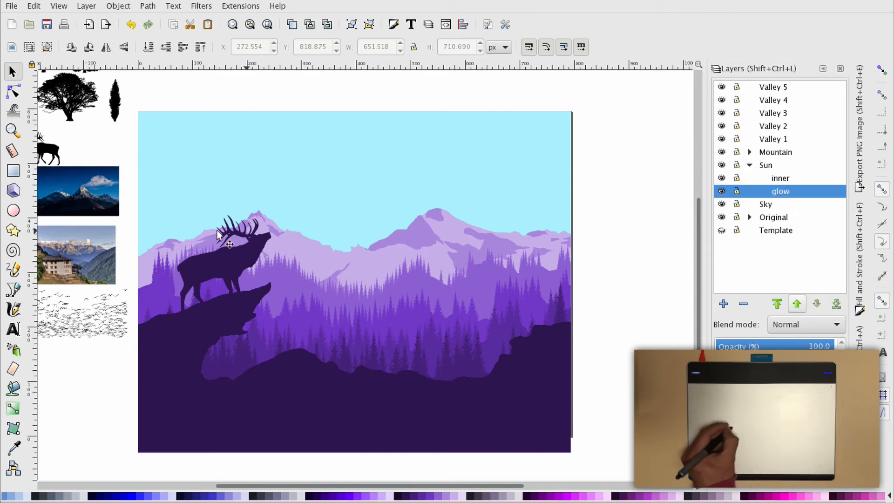
Draw a circle about 318 px across on the inner sublayer and raise it into the sky above the gap between the mountains.
click(779, 179)
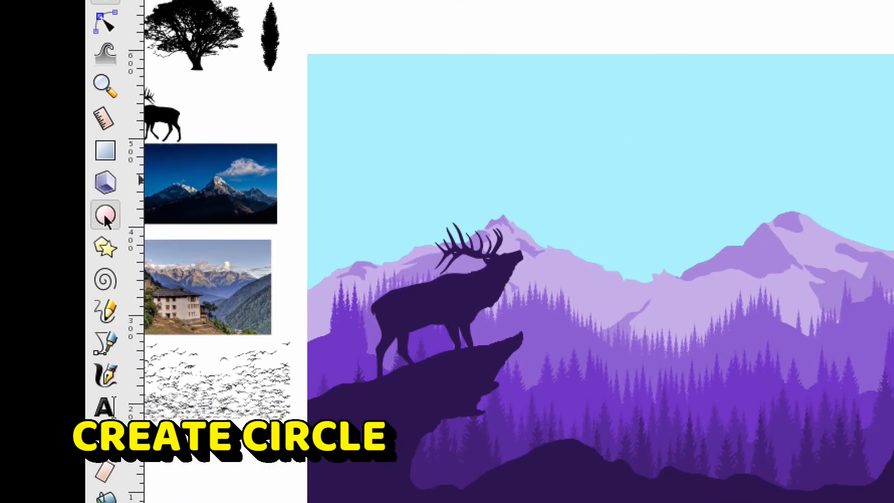
click(104, 215)
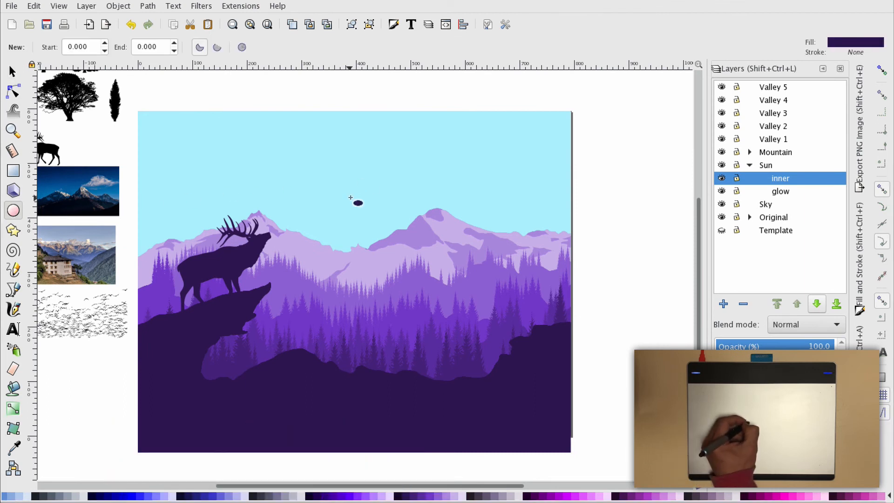
drag(333, 196, 387, 243)
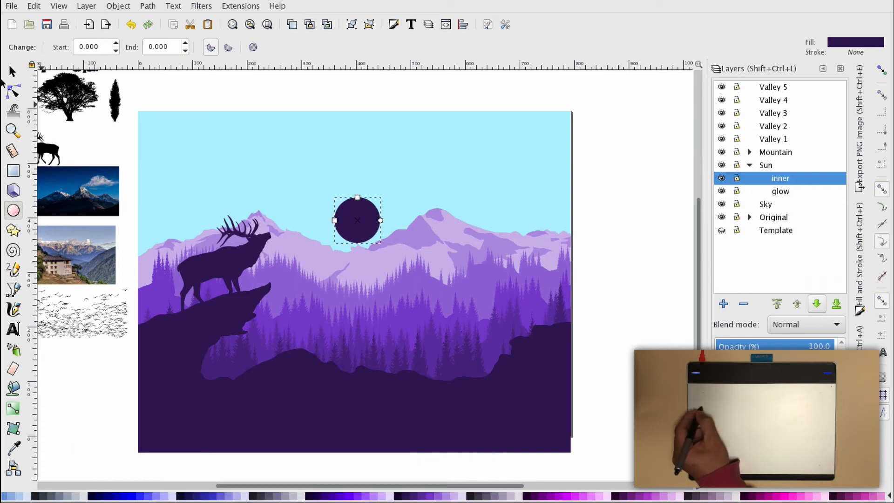
click(12, 71)
drag(362, 223, 365, 195)
click(365, 192)
Fill the sun circle with white.
click(13, 448)
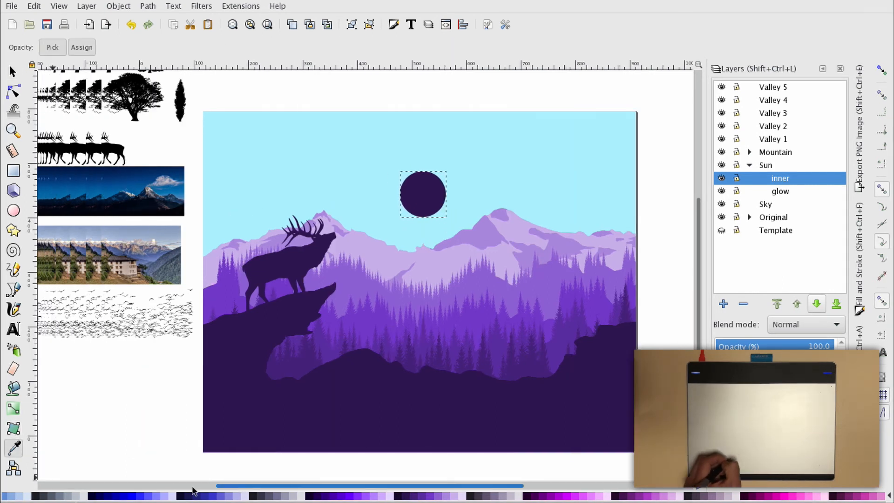
scroll(58, 496, up, 2)
click(118, 495)
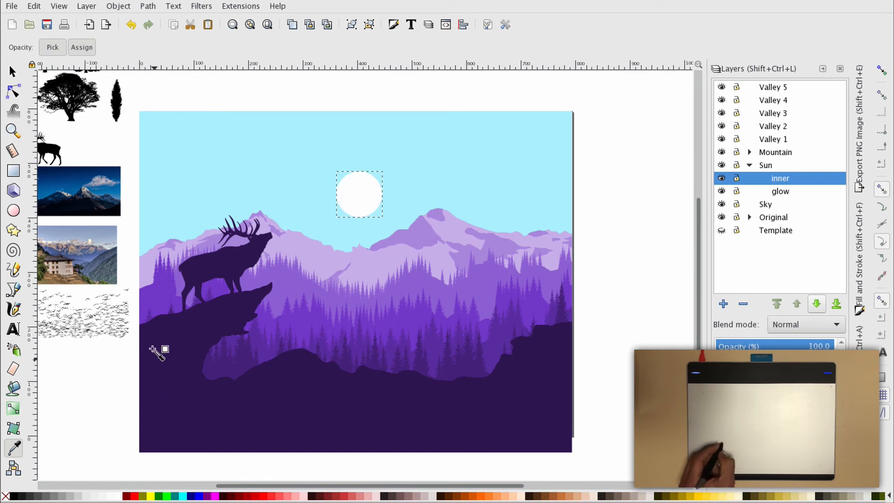
Duplicate the white sun circle and move the copy to the glow sublayer.
click(13, 72)
click(377, 179)
click(365, 196)
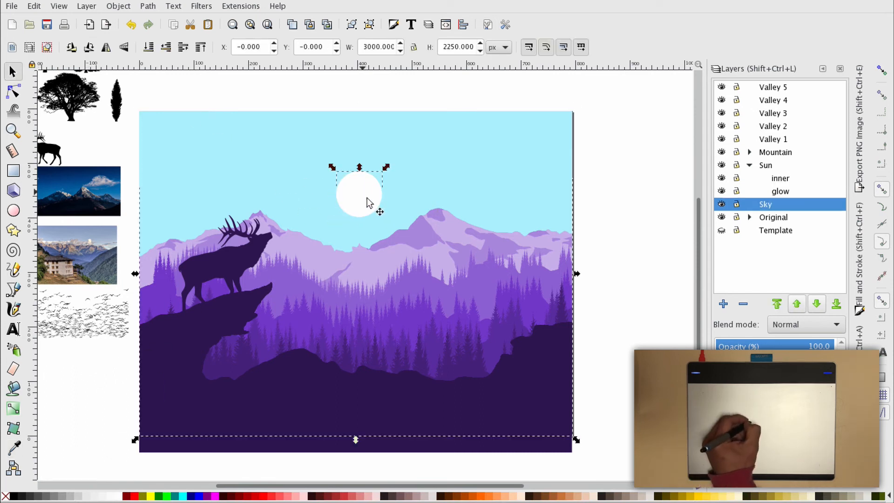
click(34, 6)
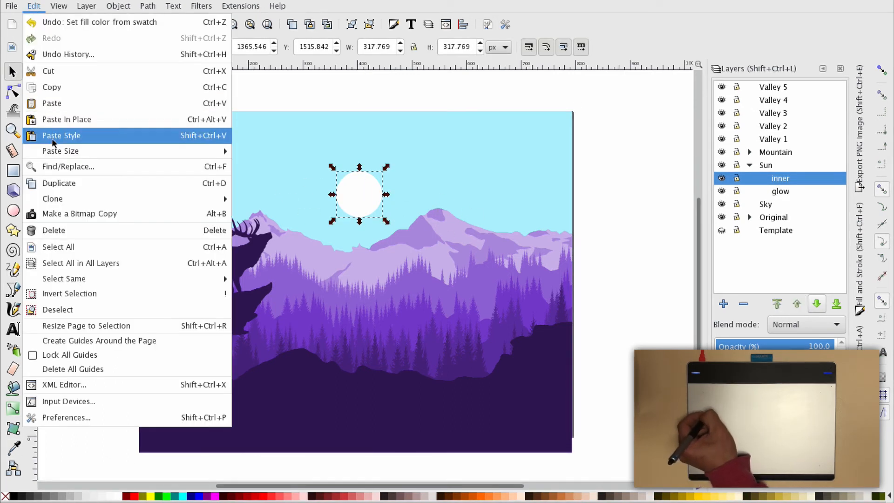
click(68, 183)
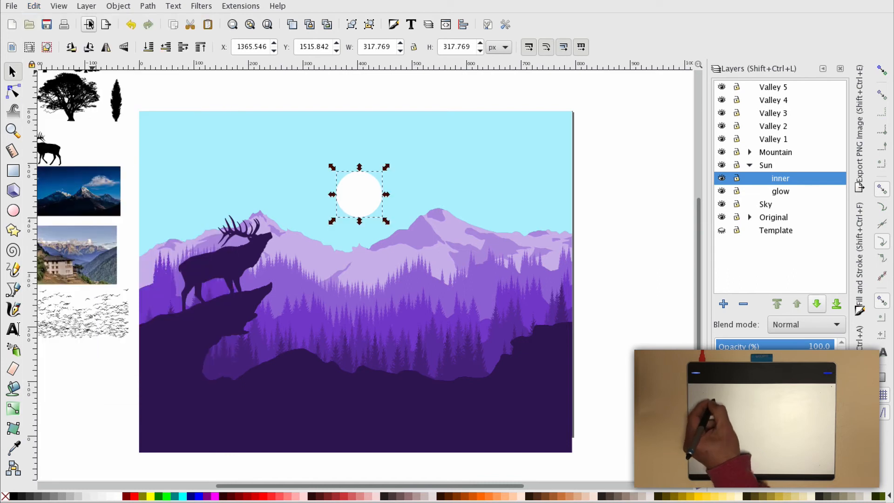
click(86, 6)
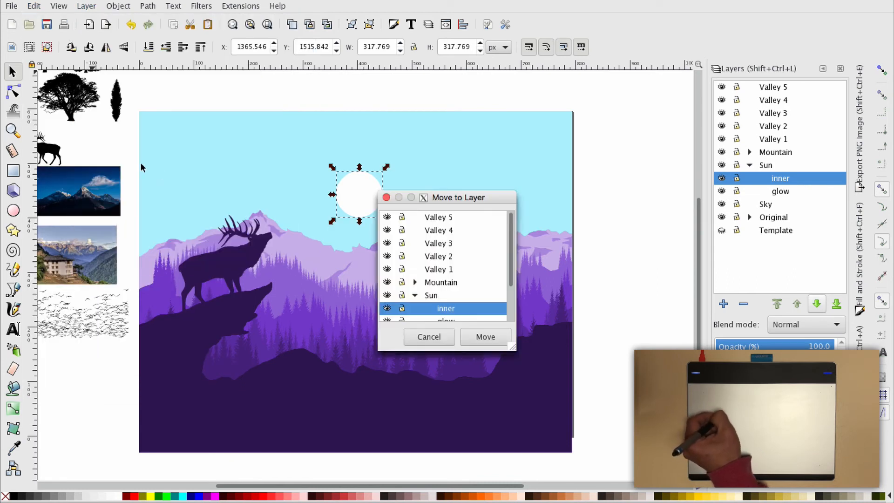
click(130, 150)
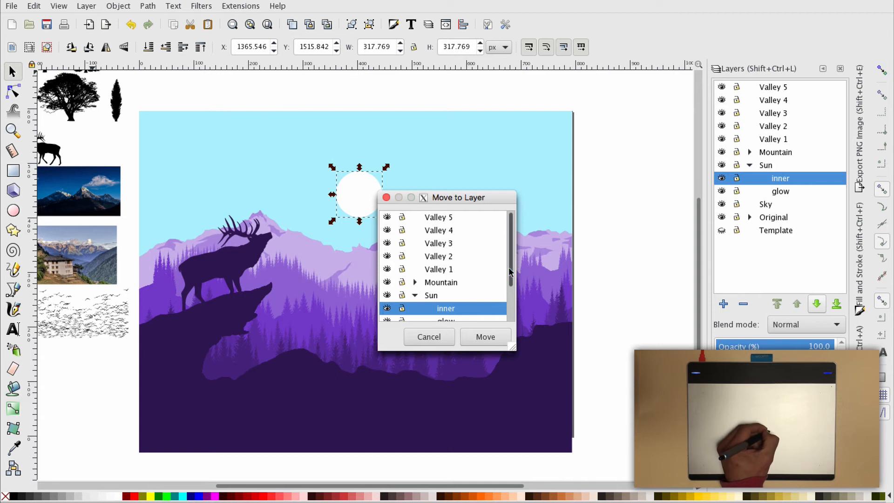
scroll(482, 288, down, 2)
click(482, 293)
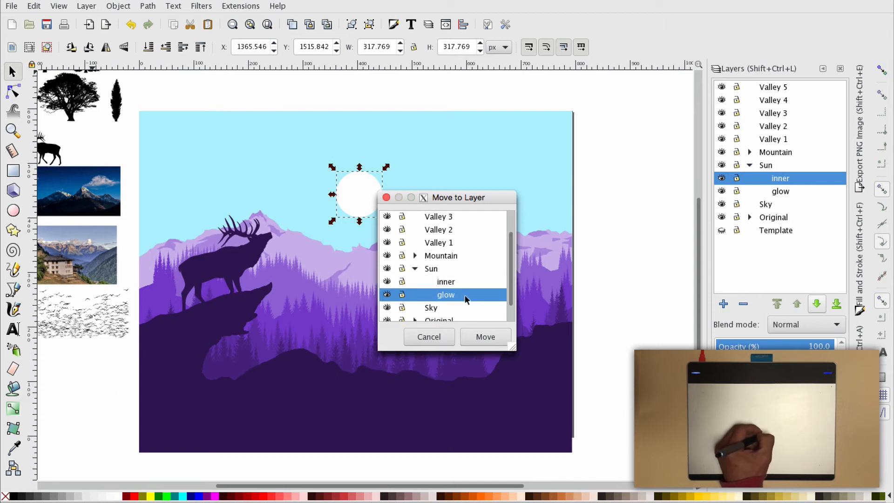
click(483, 341)
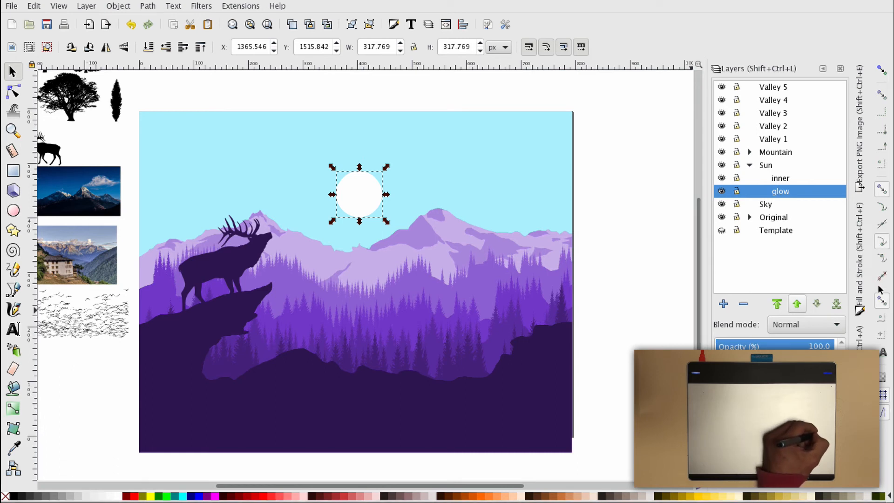
Blur the glow circle by 13.9% to create a soft halo around the sun.
click(859, 261)
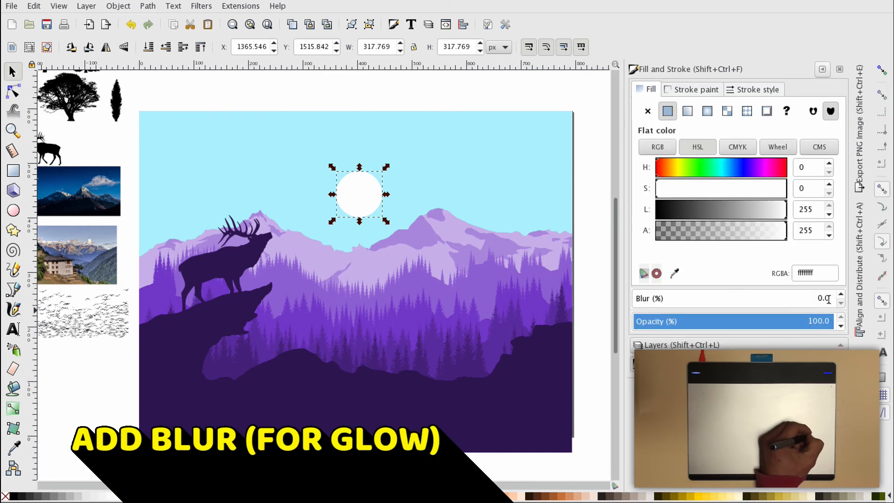
click(658, 298)
click(658, 299)
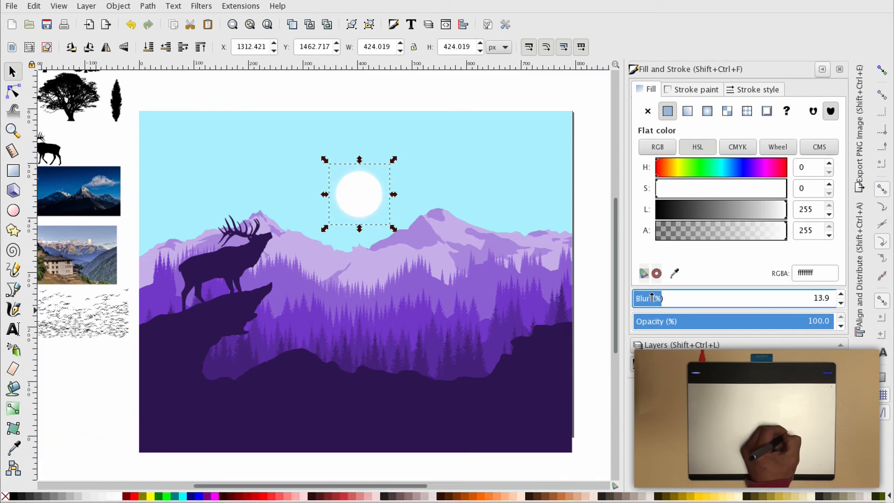
click(590, 166)
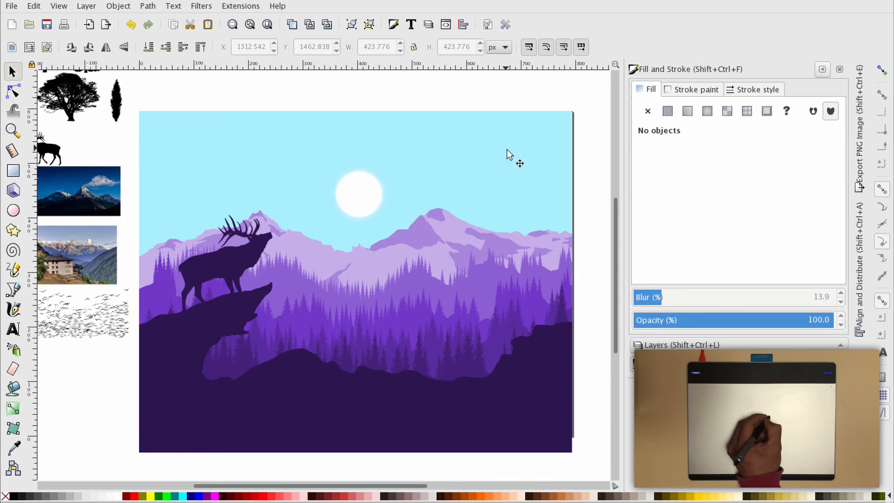
Recolor the sky rectangle with the pale purple e3d7f4ff from the palette.
click(505, 152)
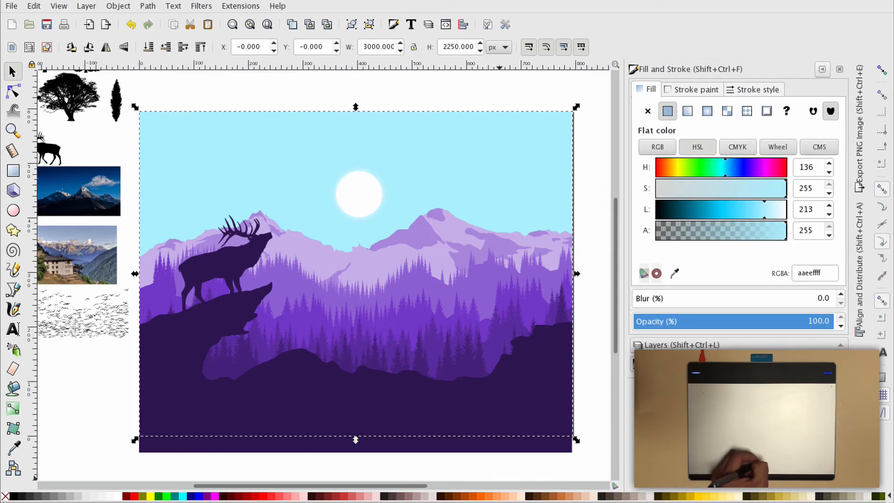
scroll(699, 494, down, 10)
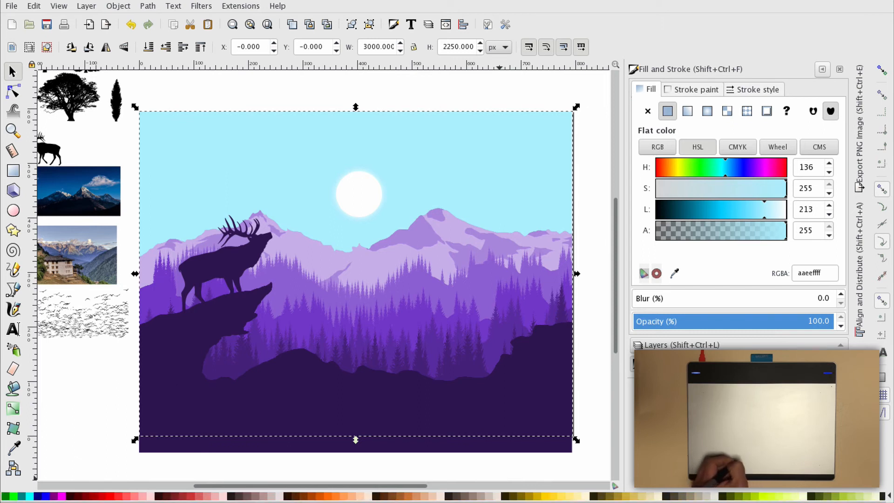
scroll(699, 494, down, 10)
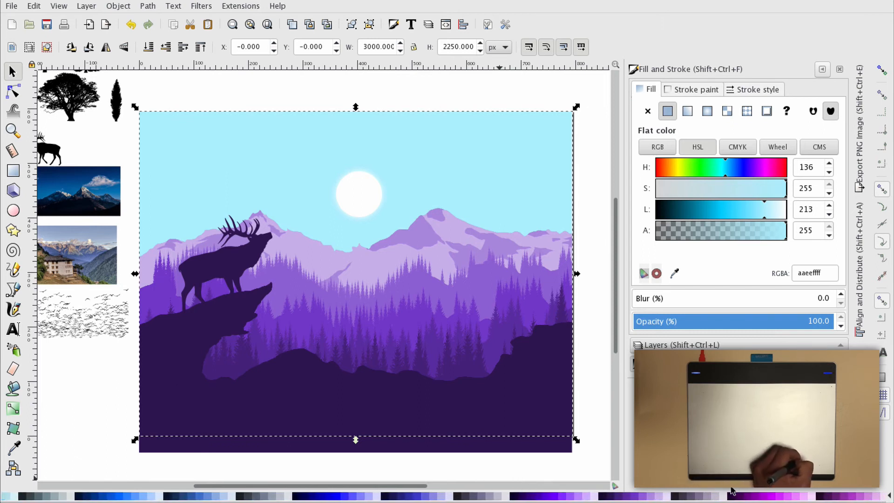
scroll(786, 492, down, 2)
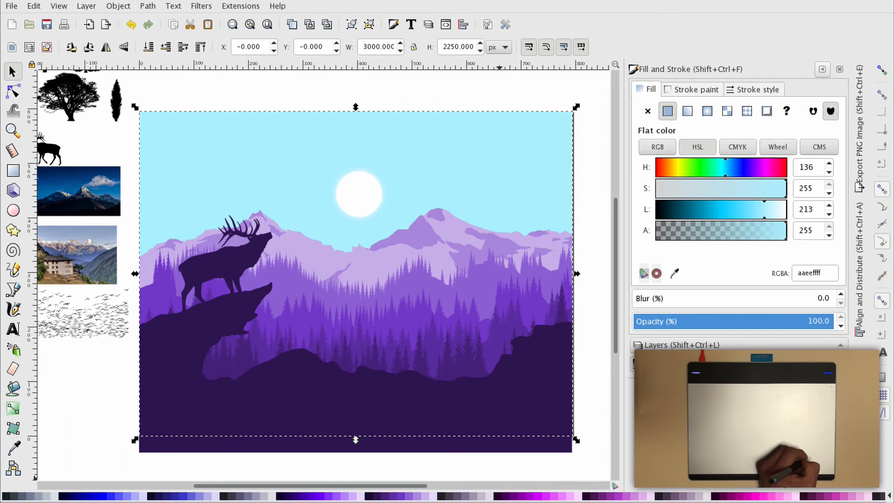
click(434, 497)
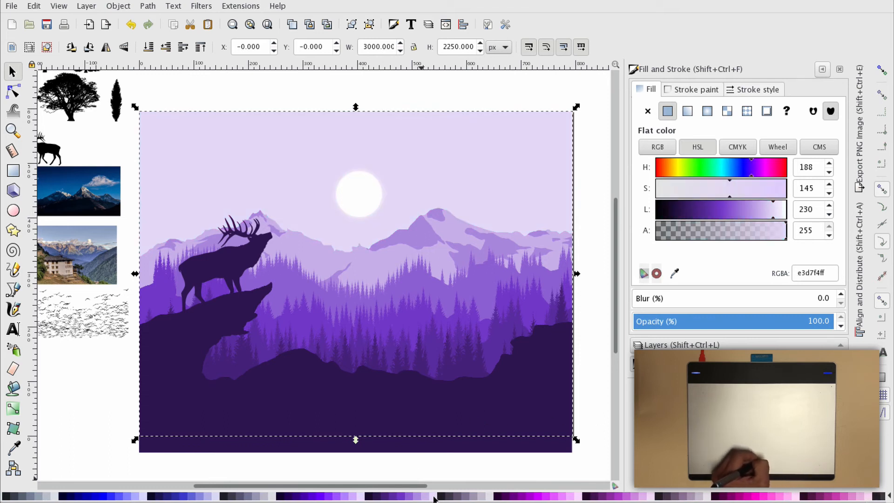
click(326, 92)
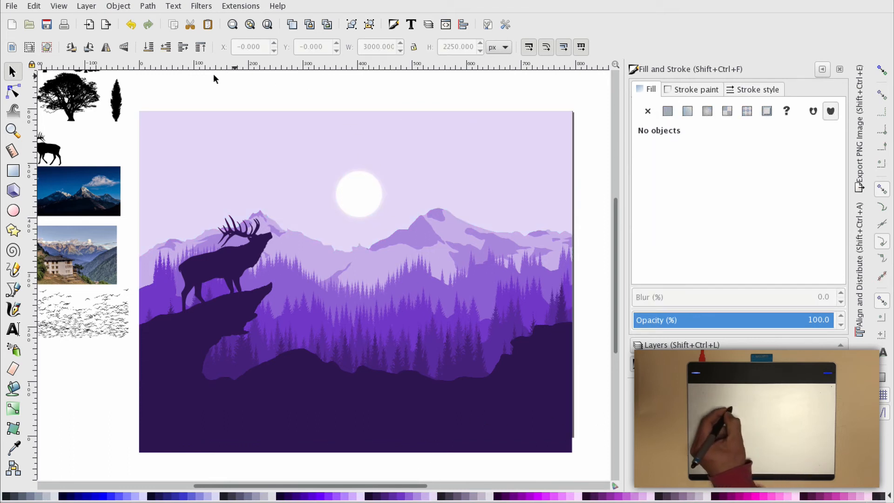
Move the bird flock to just above the page and add a layer named Birds directly above Sun.
drag(83, 317, 373, 109)
scroll(372, 104, up, 3)
key(shift+ctrl+l)
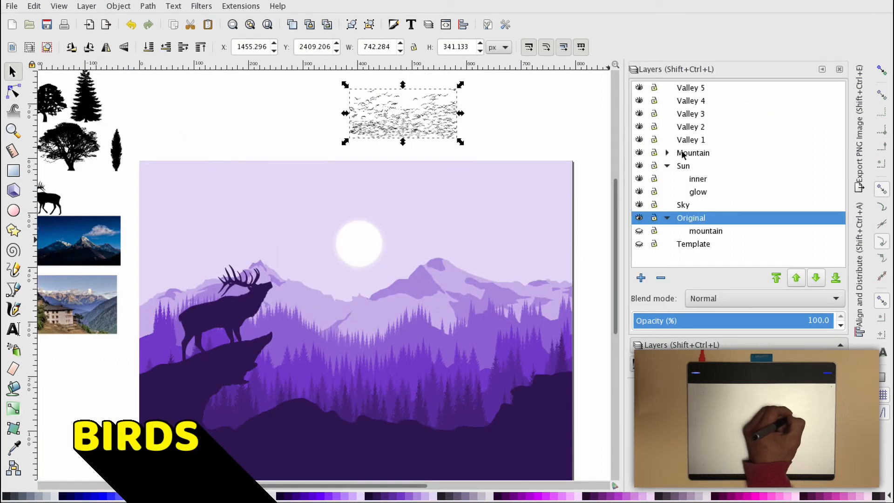
click(666, 167)
click(640, 278)
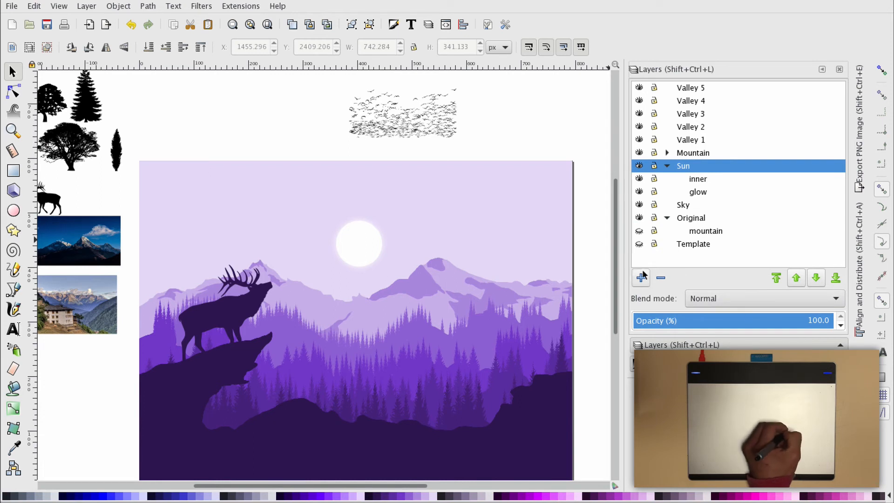
text(Birds)
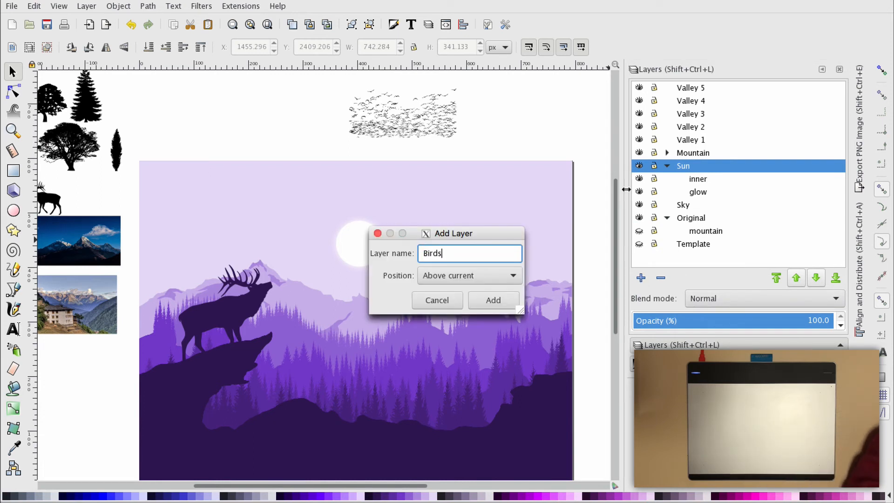
key(Return)
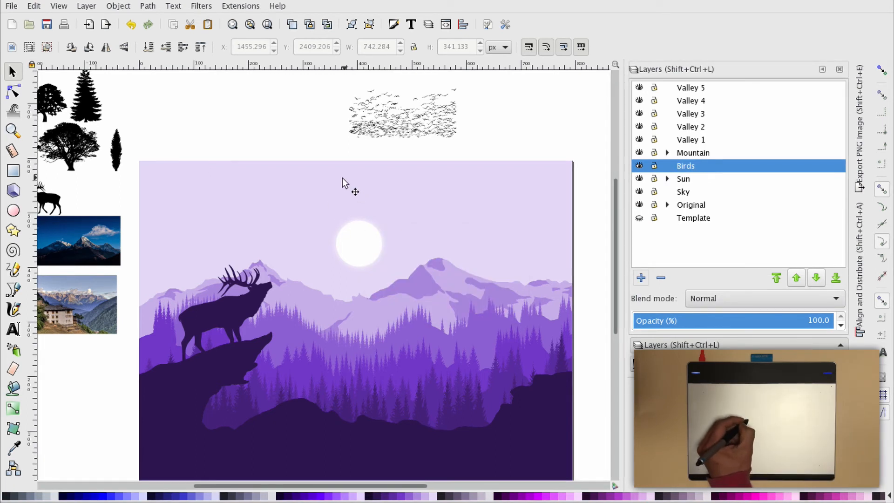
Ungroup the bird flock above the page and pull a single bird out to just below it.
click(389, 112)
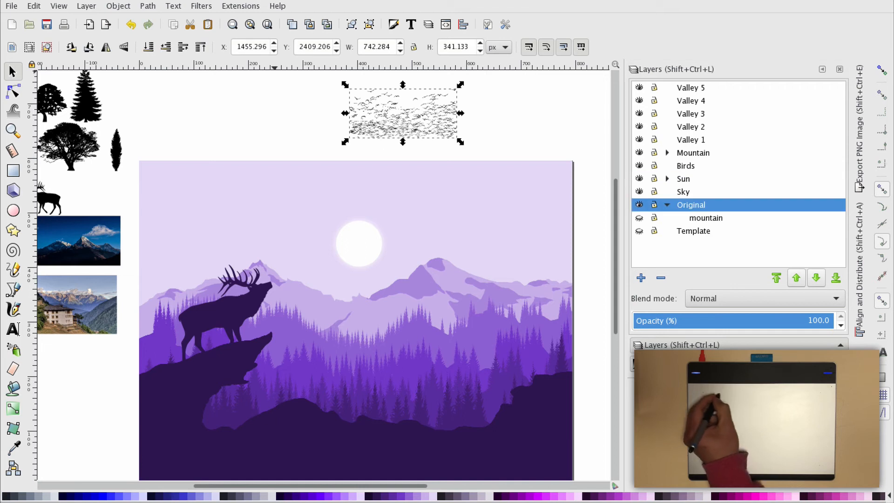
click(111, 8)
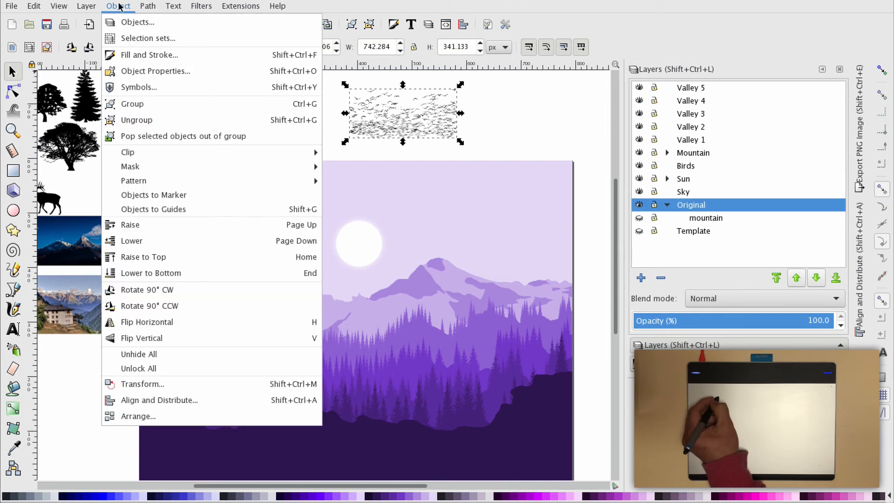
click(155, 129)
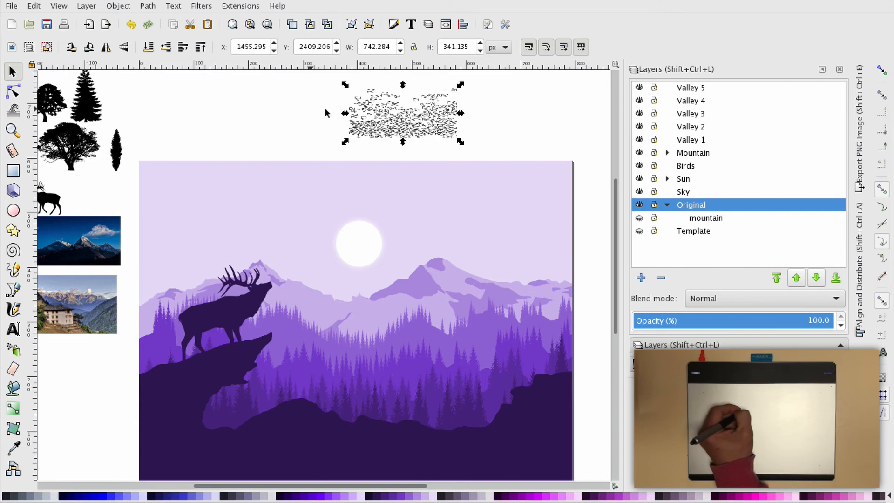
click(328, 131)
scroll(340, 150, up, 3)
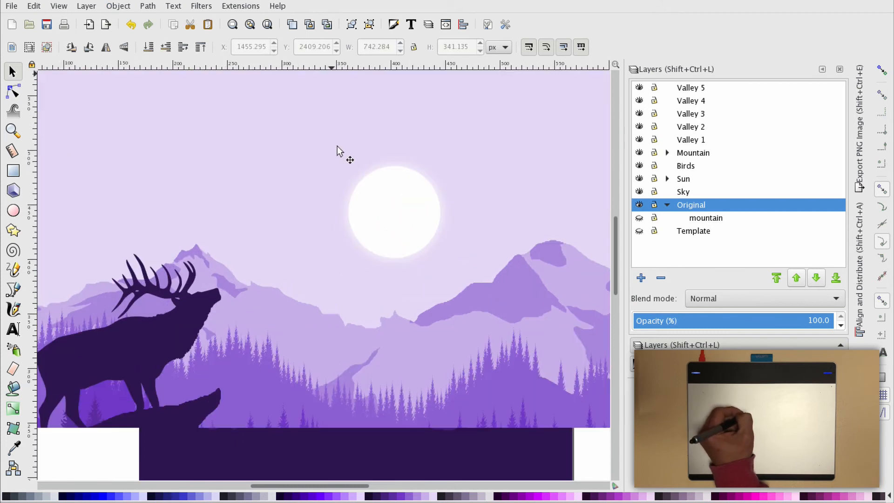
scroll(352, 172, up, 1)
scroll(351, 172, right, 2)
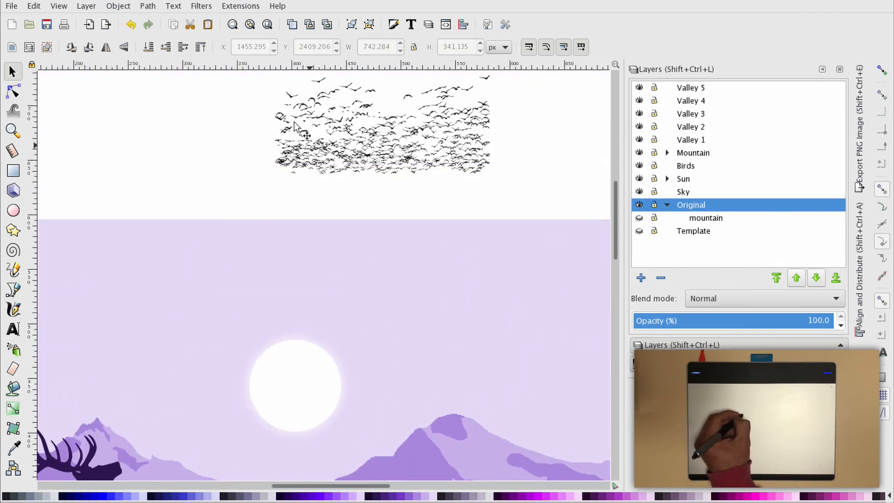
drag(265, 168, 310, 392)
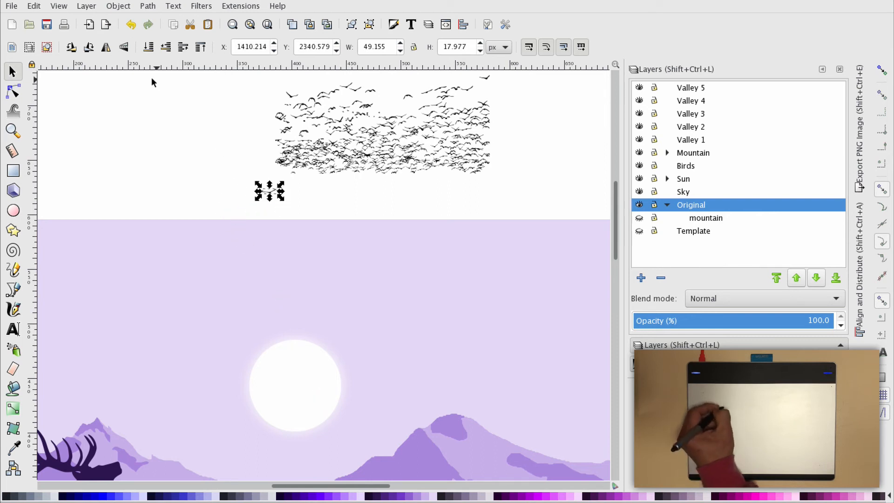
Select all the birds above the page and move them to the Birds layer.
click(155, 97)
drag(246, 72, 510, 210)
click(75, 6)
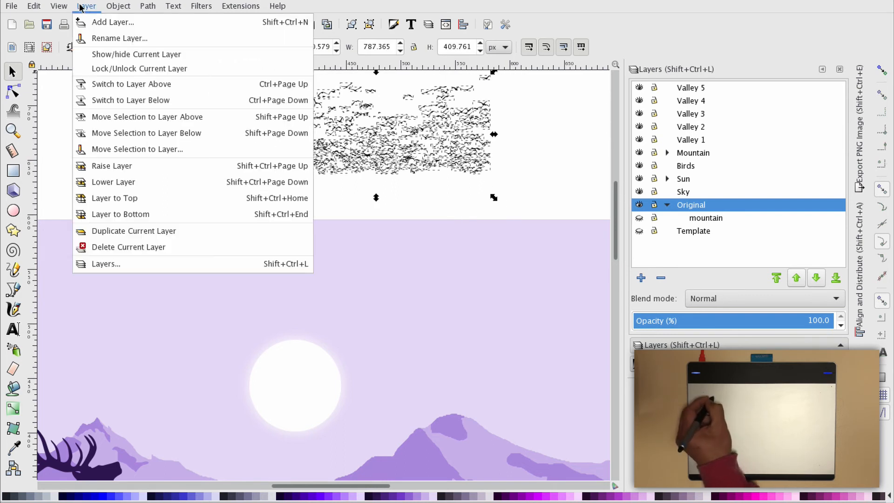
click(114, 148)
click(437, 295)
click(484, 336)
click(312, 200)
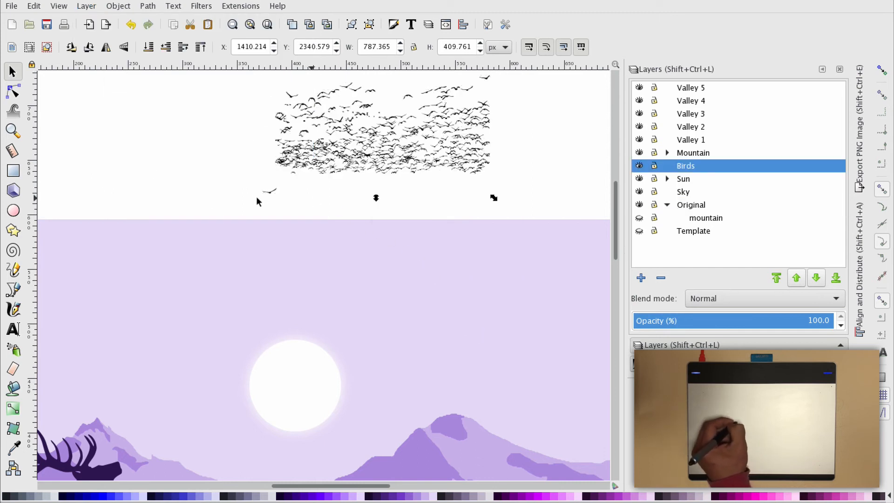
Place the separated bird and a second bird from the flock over the lower right part of the sun.
drag(325, 387, 318, 406)
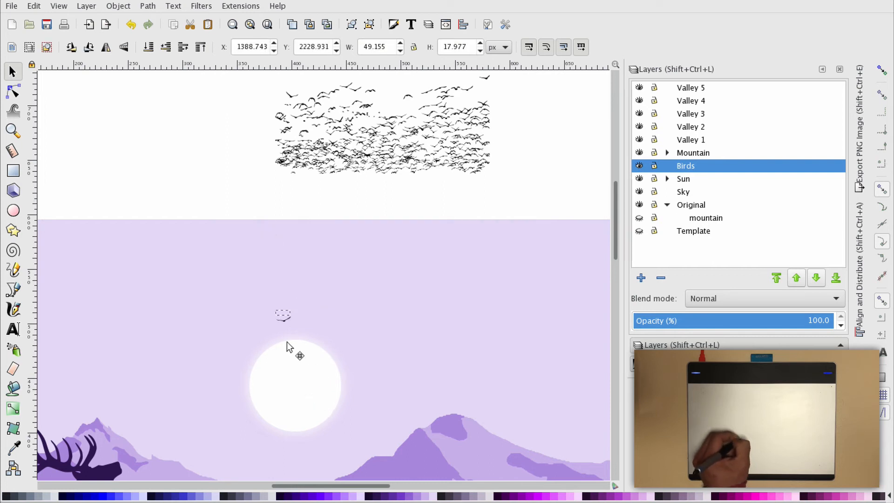
drag(313, 392, 309, 393)
click(256, 186)
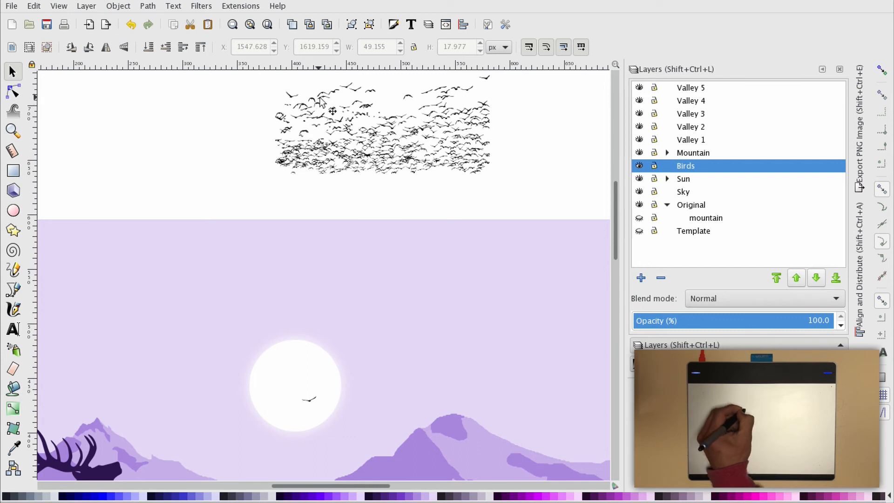
click(325, 404)
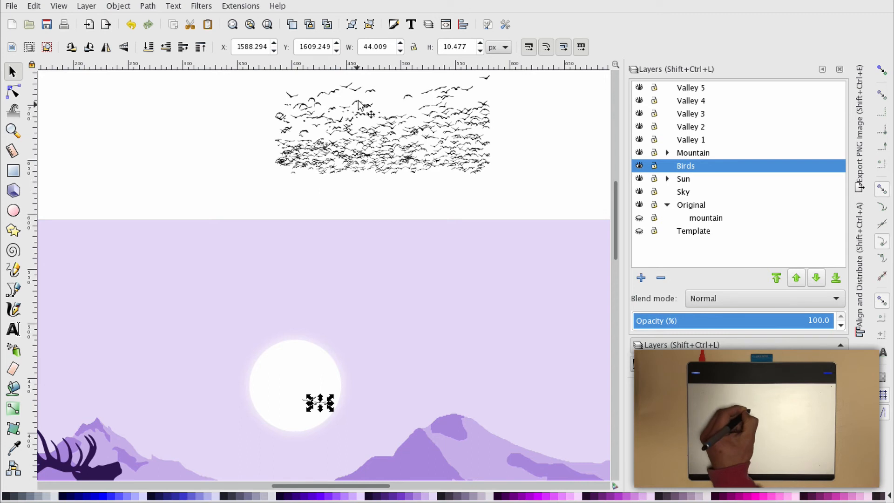
Move several more single birds from the flock onto and beside the sun's lower right edge.
drag(371, 91, 329, 289)
drag(328, 382, 313, 398)
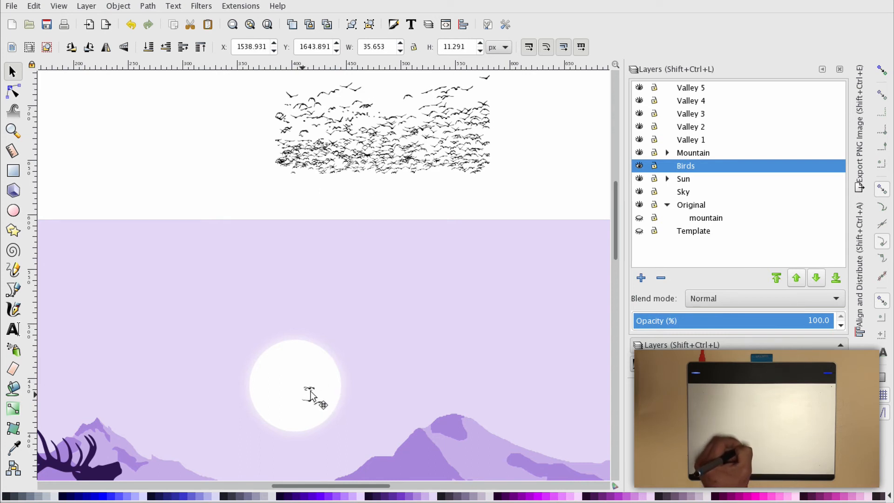
drag(317, 395, 317, 394)
drag(427, 93, 327, 397)
drag(455, 88, 335, 390)
drag(408, 97, 344, 396)
Rearrange the placed birds into a loose, evenly spaced formation across the sun's lower right edge.
key(Escape)
key(plus)
scroll(319, 387, down, 10)
mouse_move(319, 208)
mouse_down()
mouse_move(328, 208)
mouse_move(318, 195)
mouse_up()
key(plus)
key(plus)
mouse_move(323, 119)
mouse_down()
mouse_move(293, 116)
mouse_move(316, 128)
mouse_up()
drag(328, 102, 345, 112)
drag(364, 93, 376, 84)
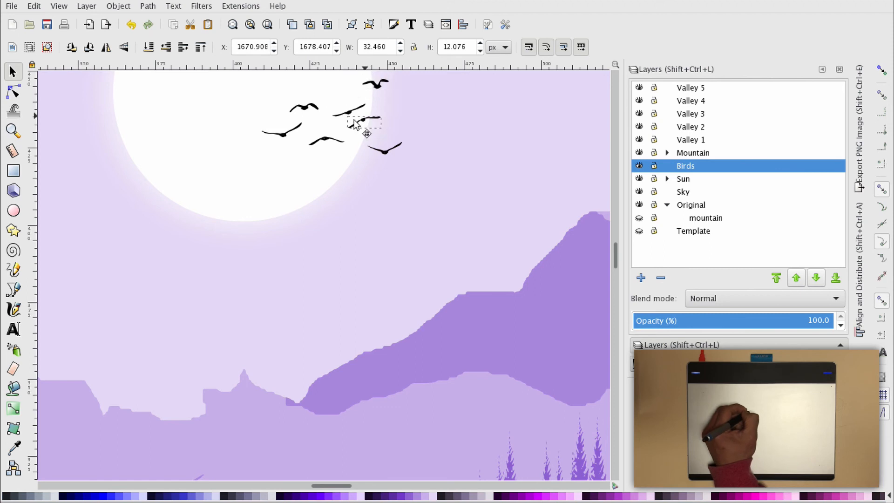
Separate a cluster of small birds from the lower left corner of the flock above the page.
key(minus)
key(minus)
scroll(352, 138, up, 15)
scroll(353, 137, down, 2)
drag(247, 213, 324, 175)
drag(316, 182, 245, 199)
key(Escape)
Extend the bird formation to the right of the sun with additional birds taken from the flock.
scroll(244, 199, down, 5)
drag(367, 437, 376, 440)
key(ctrl+z)
click(272, 92)
drag(272, 92, 366, 454)
drag(374, 449, 393, 431)
click(391, 396)
drag(247, 140, 424, 426)
click(377, 448)
click(426, 405)
scroll(371, 247, down, 2)
Select the remaining flock above the page and scale it up to get larger birds.
scroll(419, 209, up, 10)
key(space)
drag(214, 140, 517, 288)
drag(494, 163, 582, 75)
Move several enlarged birds one by one from the flock to the trail right of the sun.
drag(465, 154, 385, 473)
drag(575, 108, 399, 443)
drag(400, 139, 407, 460)
drag(499, 155, 419, 250)
drag(371, 125, 376, 254)
drag(419, 250, 409, 249)
drag(469, 132, 412, 447)
drag(514, 121, 366, 444)
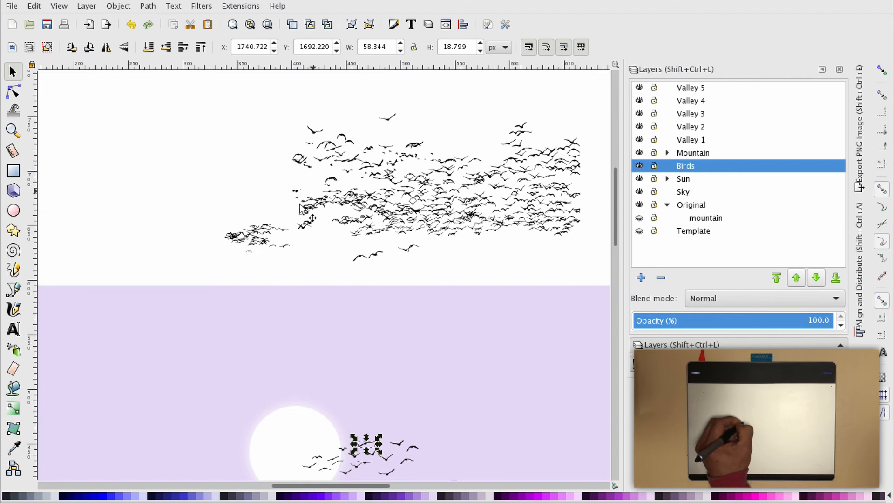
drag(314, 131, 423, 472)
click(398, 324)
Select part of the bird trail beside the sun and shift it left and slightly down.
key(minus)
key(minus)
drag(333, 274, 382, 376)
drag(379, 353, 351, 365)
key(Escape)
Select the whole bird trail and adjust its position across the sun's right edge.
drag(297, 274, 393, 389)
drag(375, 361, 378, 356)
key(minus)
scroll(456, 344, down, 6)
key(plus)
drag(297, 103, 395, 221)
drag(387, 179, 400, 174)
drag(299, 104, 408, 212)
key(Escape)
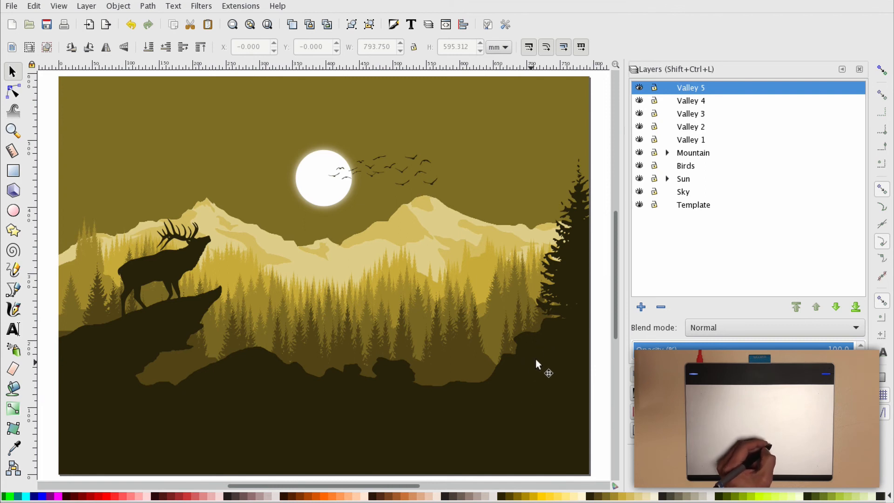
Hide the valley, Mountain, Birds, Sun and Template layers so that only Sky is shown.
click(639, 88)
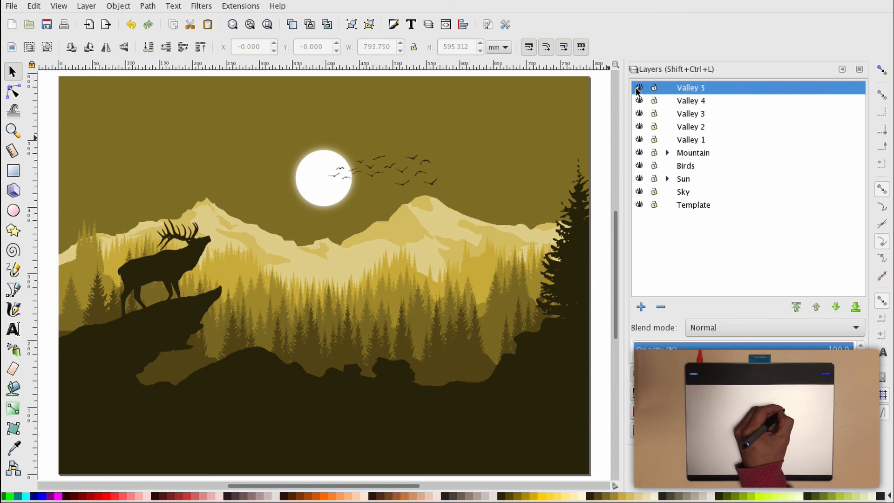
click(639, 101)
click(639, 113)
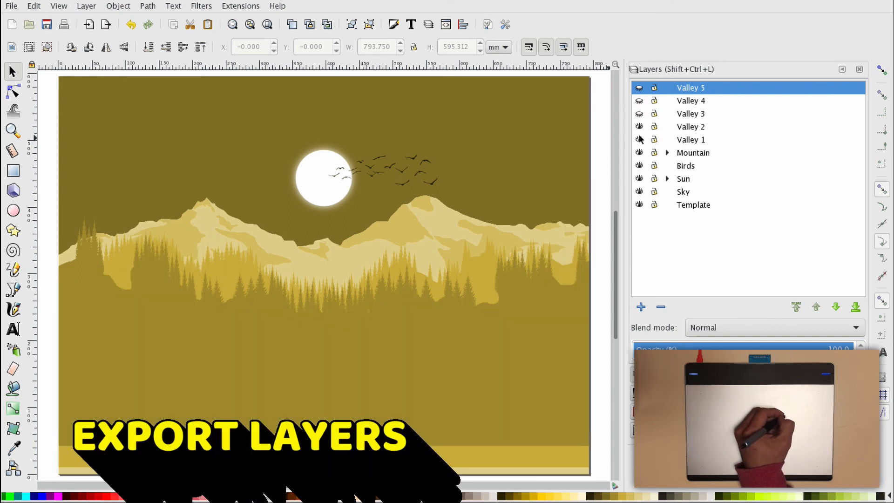
click(639, 127)
click(639, 139)
click(639, 152)
click(639, 165)
click(639, 179)
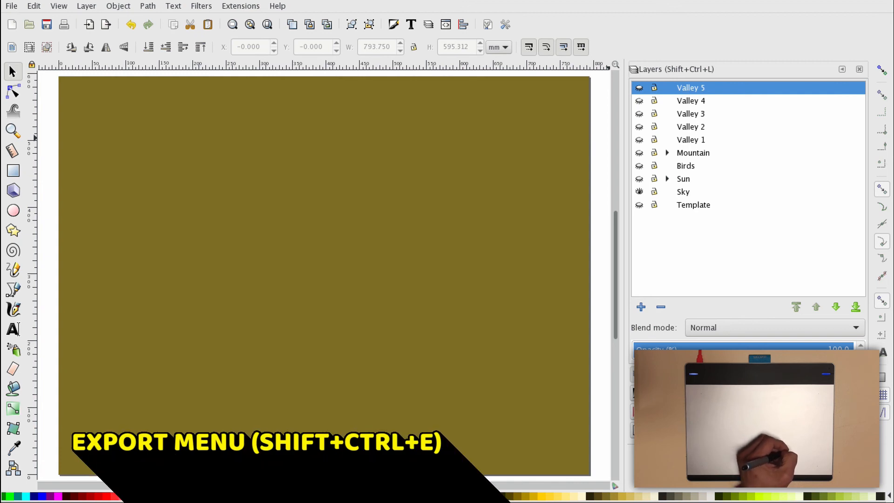
Set the page's PNG export to 2000 by 1500 pixels with the filename sky.png in the final folder.
key(shift+ctrl+e)
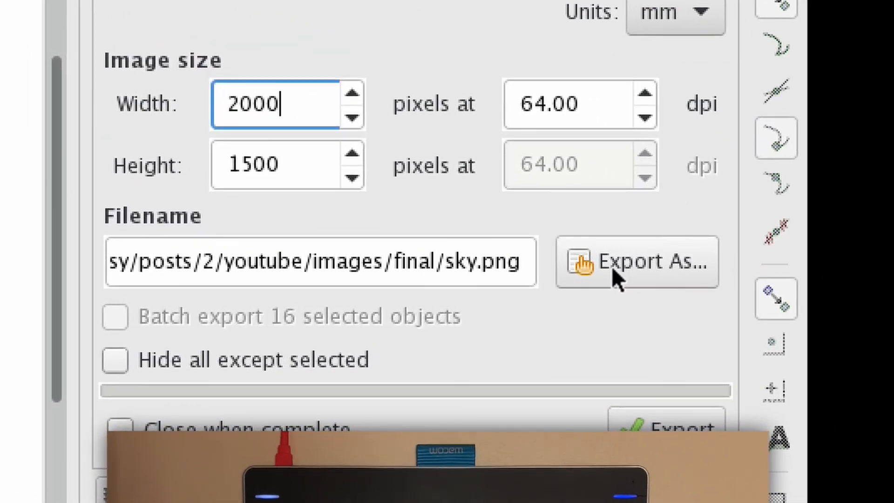
click(615, 265)
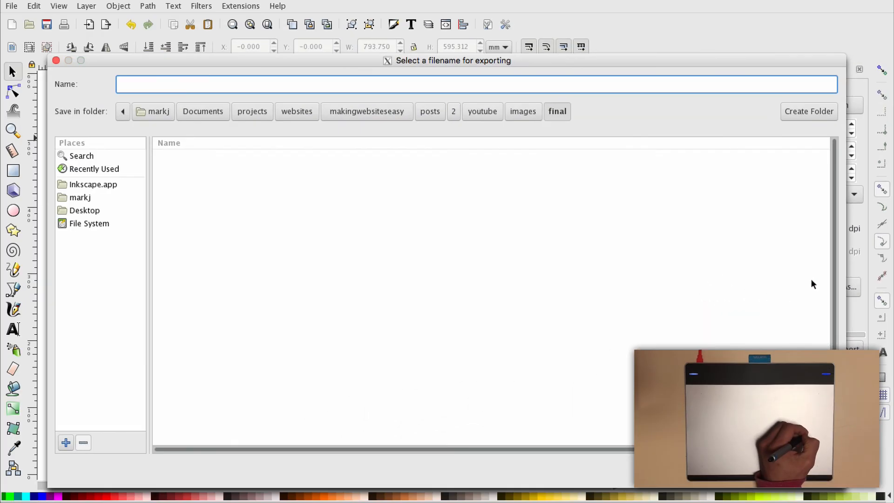
text(sky.png)
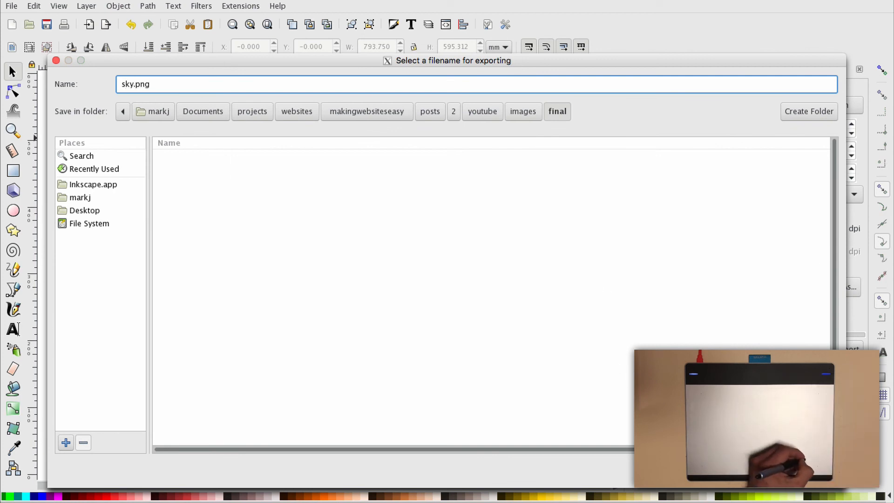
key(Return)
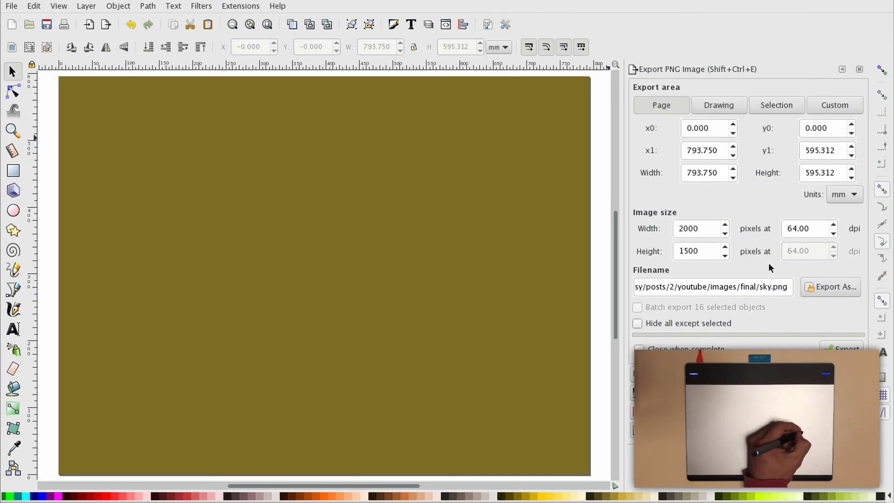
Hide the Sky layer, show only Sun, and export the page as sun.png.
click(841, 70)
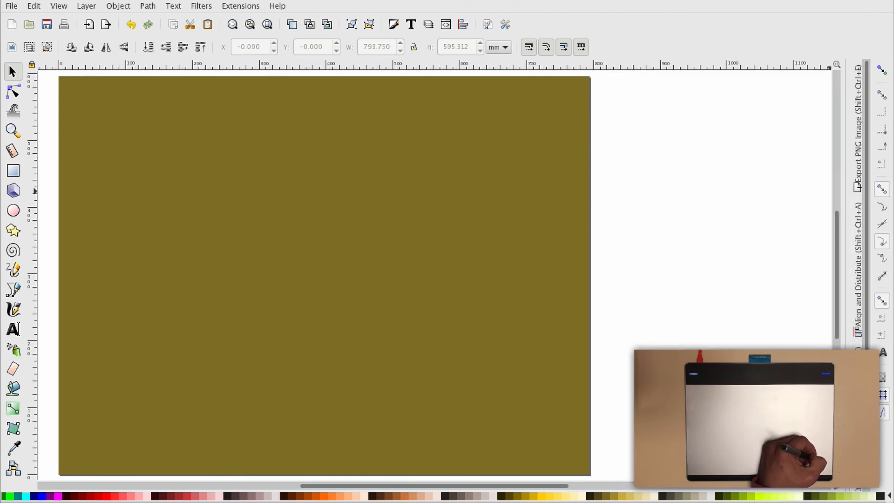
key(ctrl+shift+l)
click(722, 191)
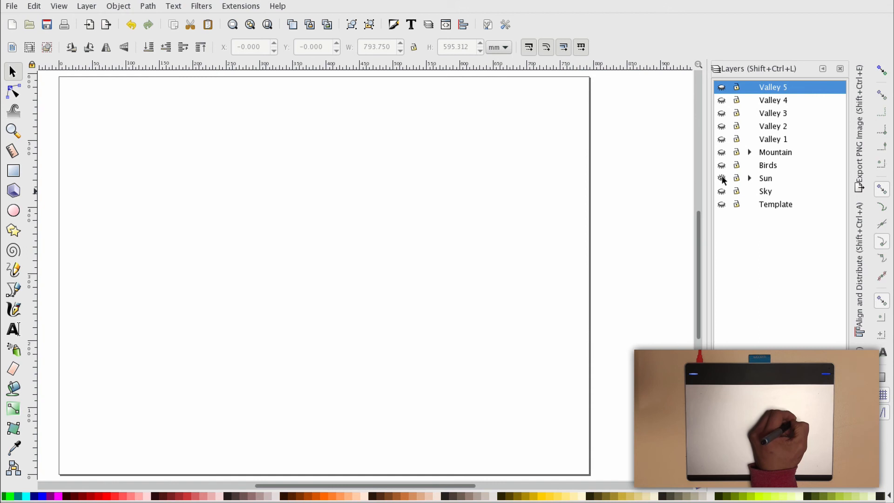
click(859, 126)
double_click(743, 292)
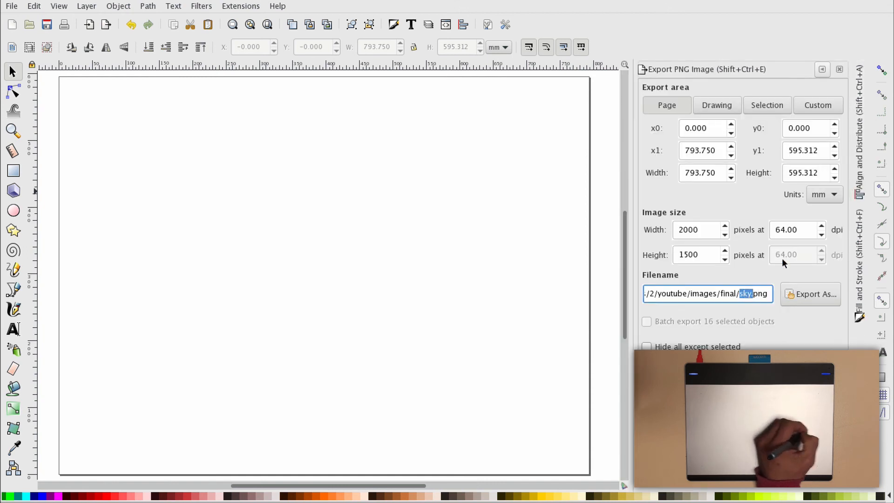
text(sun)
key(Return)
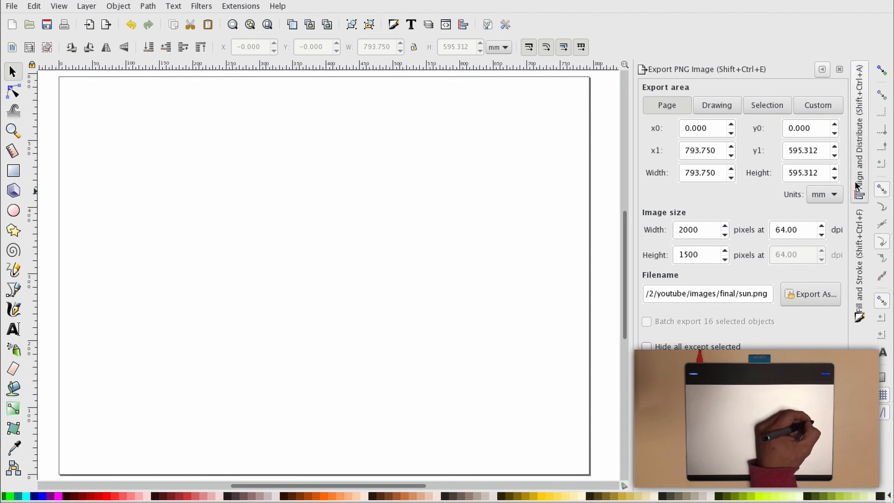
Show only the Birds layer in place of Sun and export the page as birds.png.
key(ctrl+shift+l)
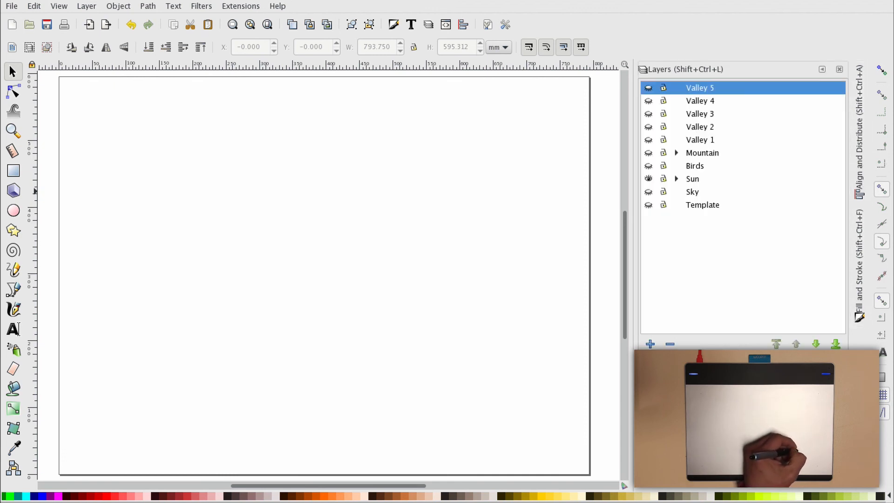
click(648, 166)
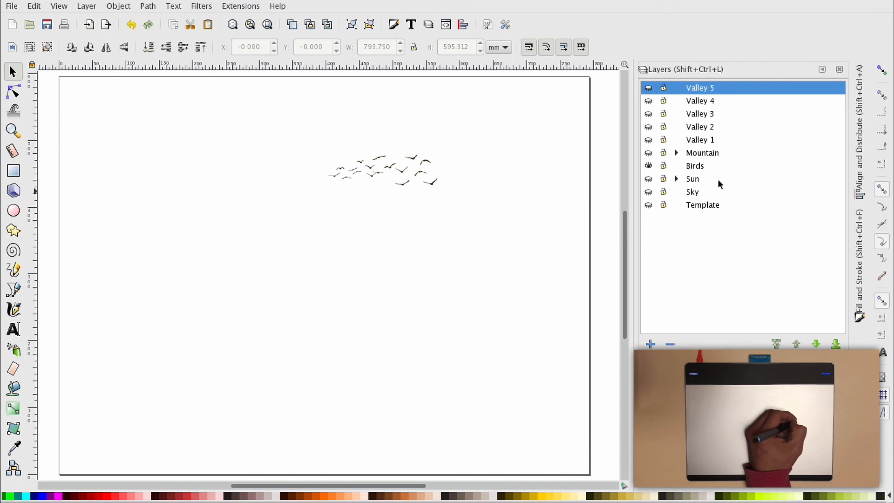
key(ctrl+shift+e)
click(743, 294)
text(birds)
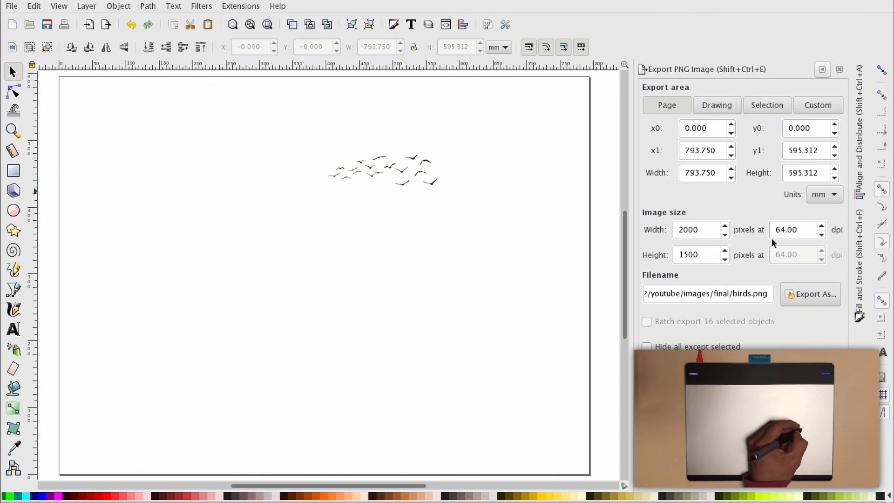
key(Return)
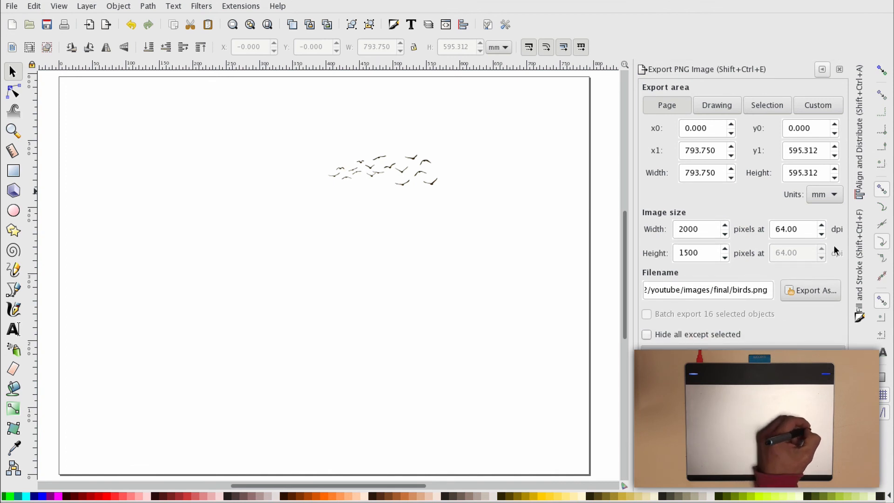
Show only the Mountain layer in place of Birds and export the page as mountain.png.
key(ctrl+shift+l)
click(648, 166)
click(648, 153)
key(ctrl+shift+e)
click(743, 289)
double_click(743, 290)
text(mountain)
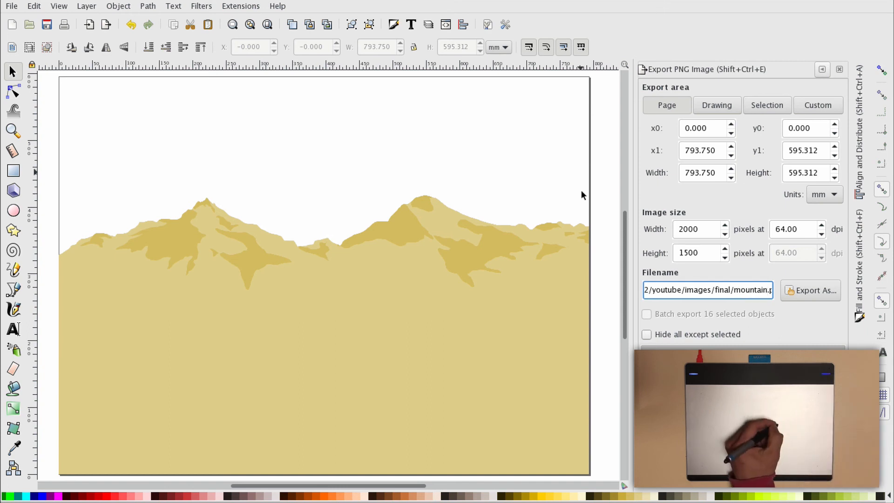
key(Return)
Show only the Valley 1 layer in place of Mountain and export the page as valley1.png.
key(ctrl+shift+l)
click(647, 152)
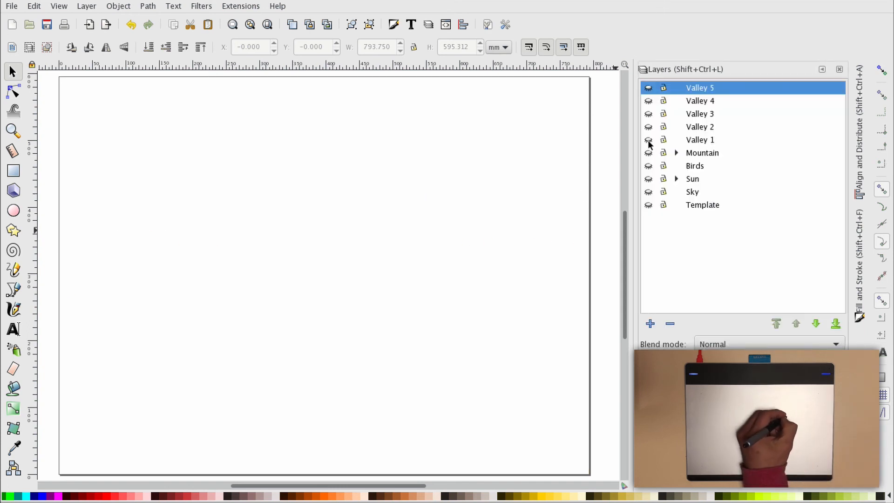
click(647, 139)
key(ctrl+shift+e)
double_click(719, 289)
text(valley1)
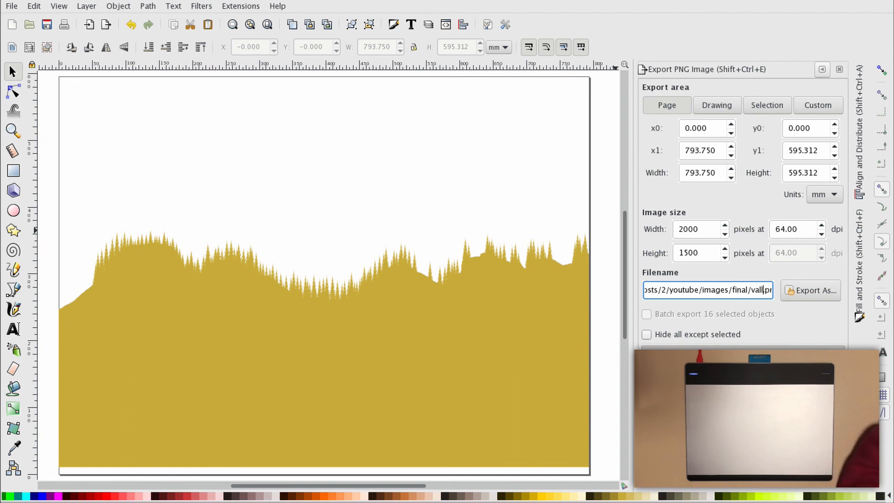
key(Return)
Show only the Valley 2 layer in place of Valley 1 and export the page as valley2.png.
key(ctrl+shift+l)
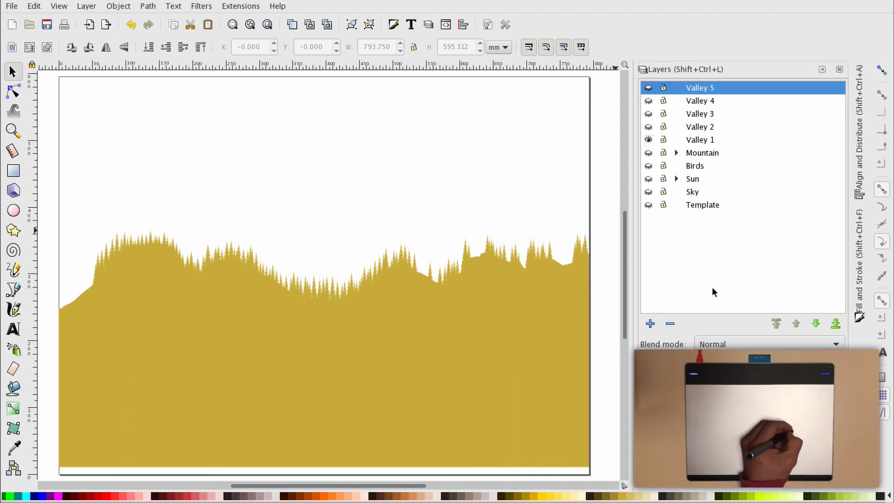
click(648, 140)
click(648, 126)
key(ctrl+shift+e)
double_click(747, 289)
text(valley2)
key(Return)
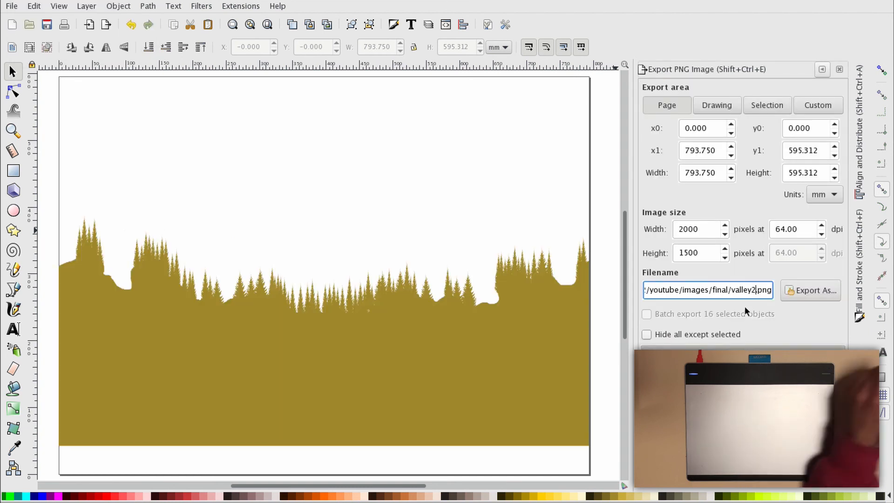
Show only the Valley 3 layer in place of Valley 2 and export the page as valley3.png.
key(ctrl+shift+l)
click(648, 126)
click(648, 114)
key(ctrl+shift+e)
double_click(747, 289)
text(valley3)
key(Return)
Show only the Valley 4 layer in place of Valley 3 and export the page as valley4.png.
key(ctrl+shift+l)
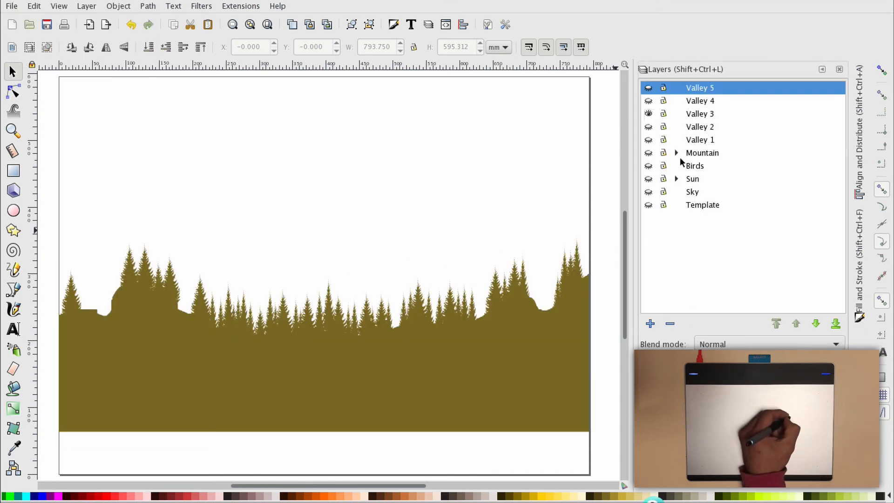
click(648, 113)
click(648, 101)
key(ctrl+shift+e)
double_click(750, 288)
text(valley4)
key(Return)
Show only the Valley 5 layer in place of Valley 4 and export the page as valley5.png.
key(ctrl+shift+l)
click(648, 88)
click(648, 101)
key(ctrl+shift+e)
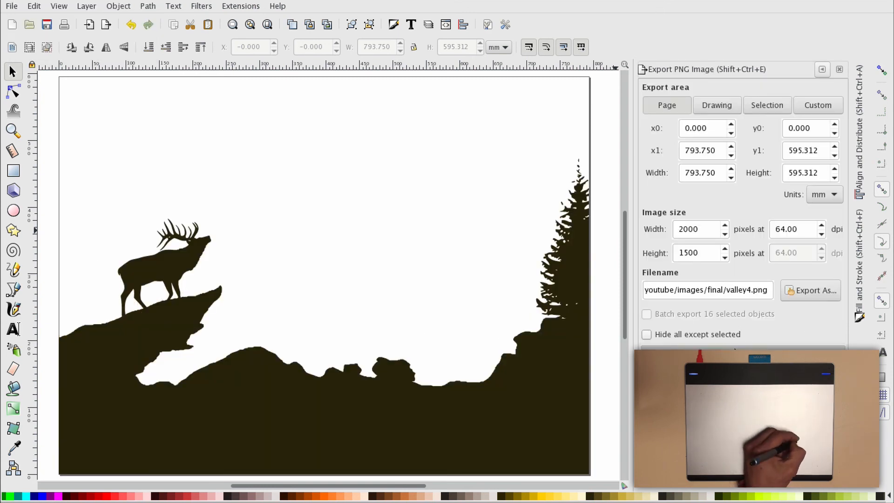
double_click(750, 288)
text(valley5)
key(Return)
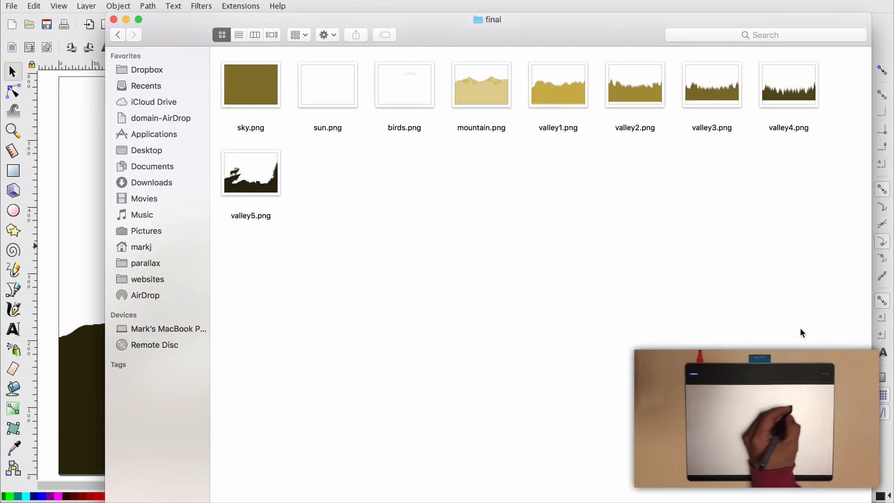
In Finder's final folder, open sky.png, sun.png, birds.png and mountain.png one after another to inspect the exported images.
double_click(242, 80)
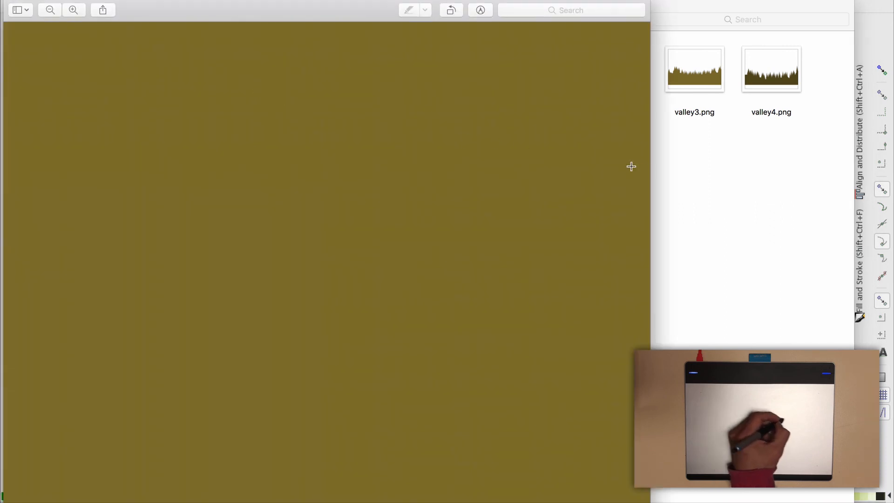
key(super+w)
double_click(325, 76)
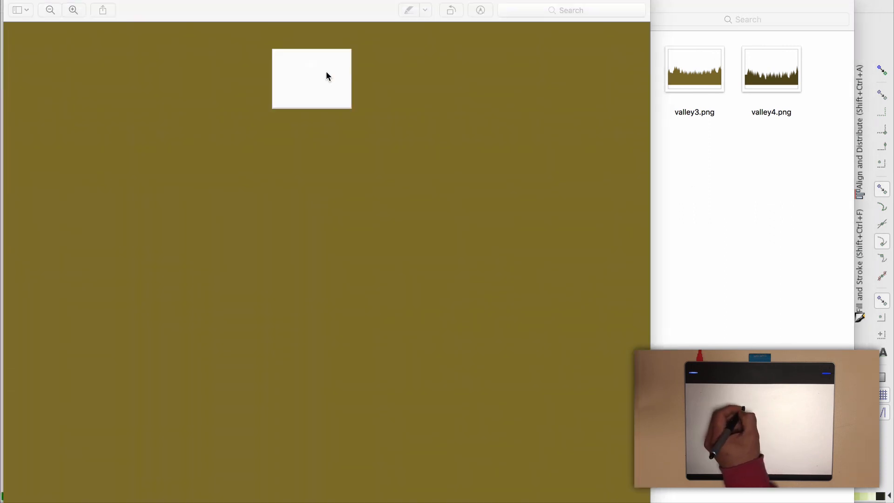
key(super+w)
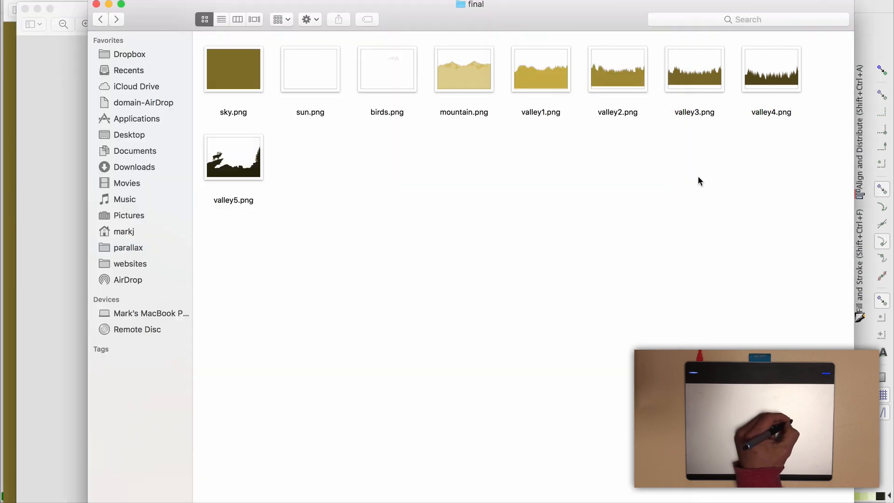
double_click(389, 76)
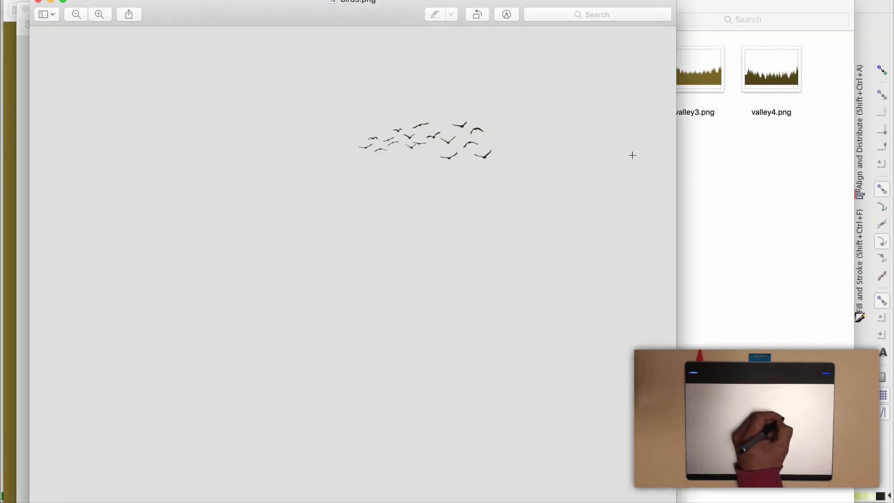
key(super+w)
double_click(471, 84)
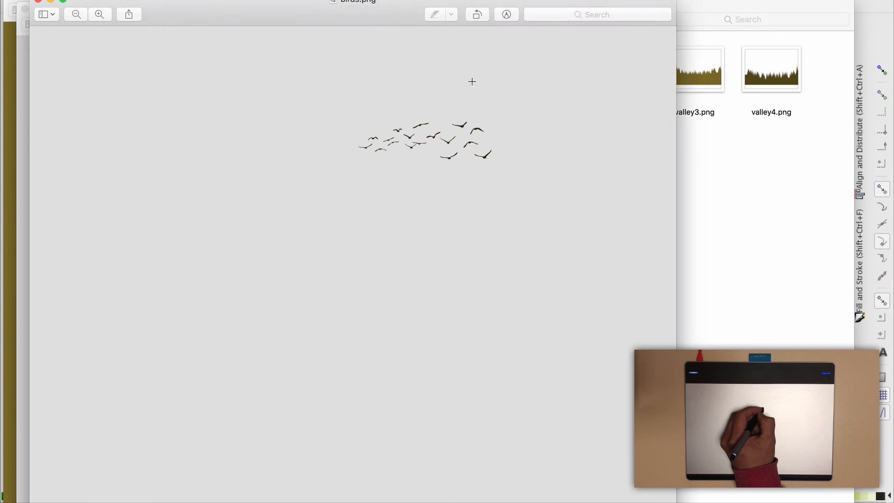
key(super+w)
Open the exported valley images from valley1.png to valley5.png one after another to check their shapes and transparent backgrounds.
double_click(552, 79)
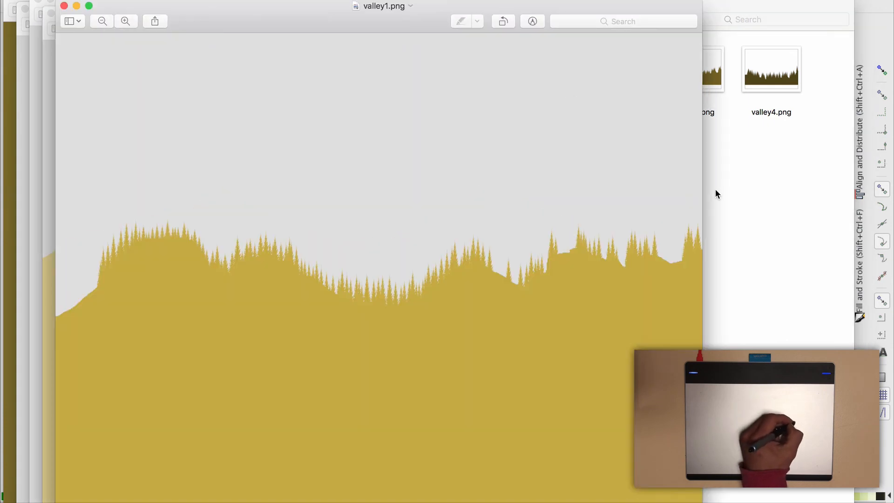
key(super+w)
double_click(603, 76)
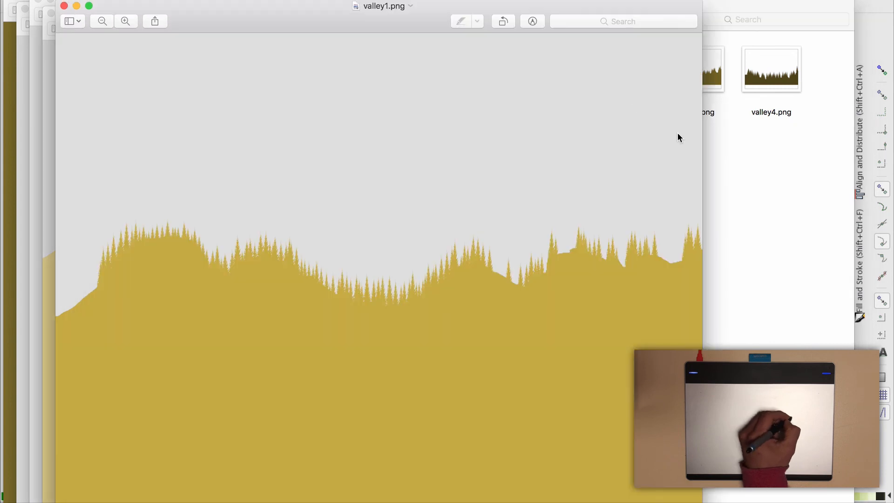
key(super+w)
double_click(684, 78)
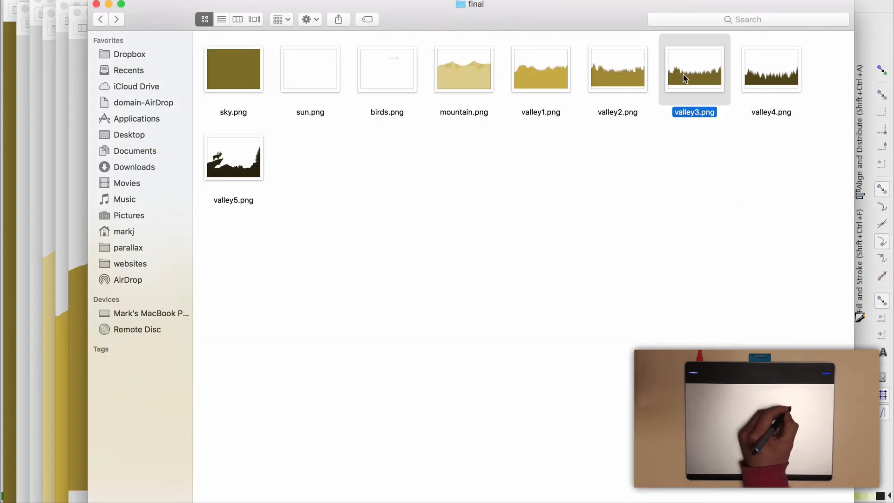
key(super+w)
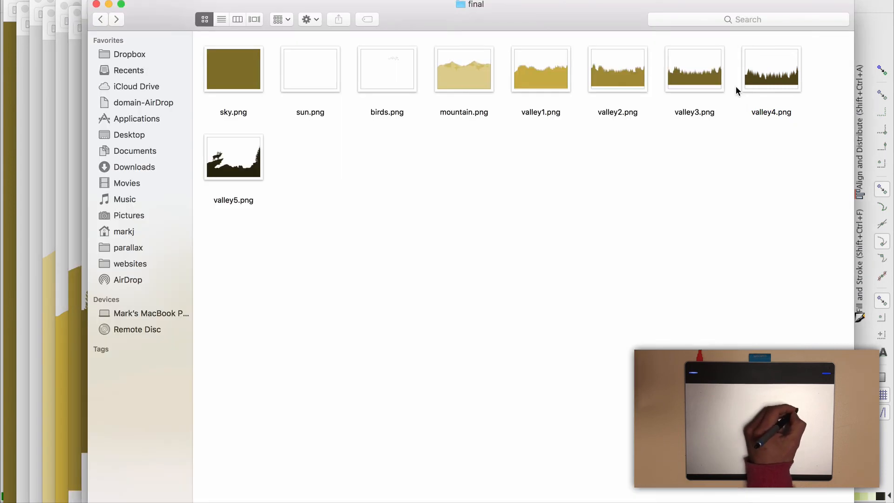
click(759, 77)
double_click(760, 78)
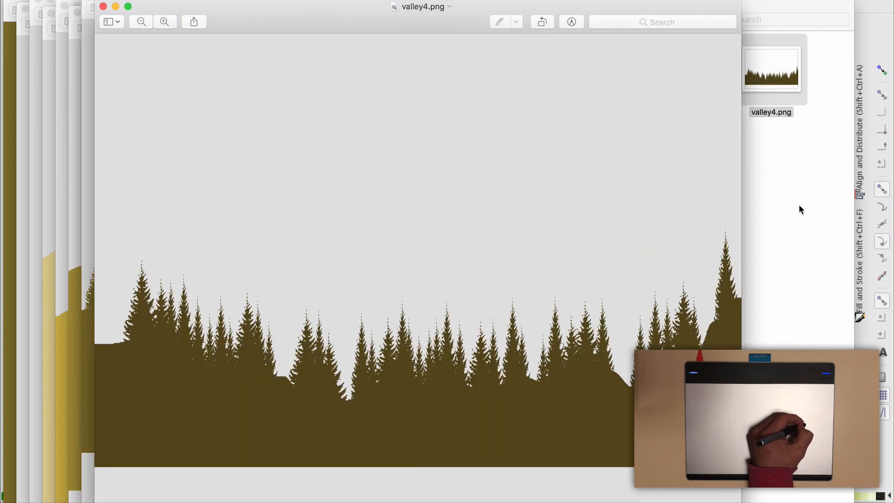
click(796, 208)
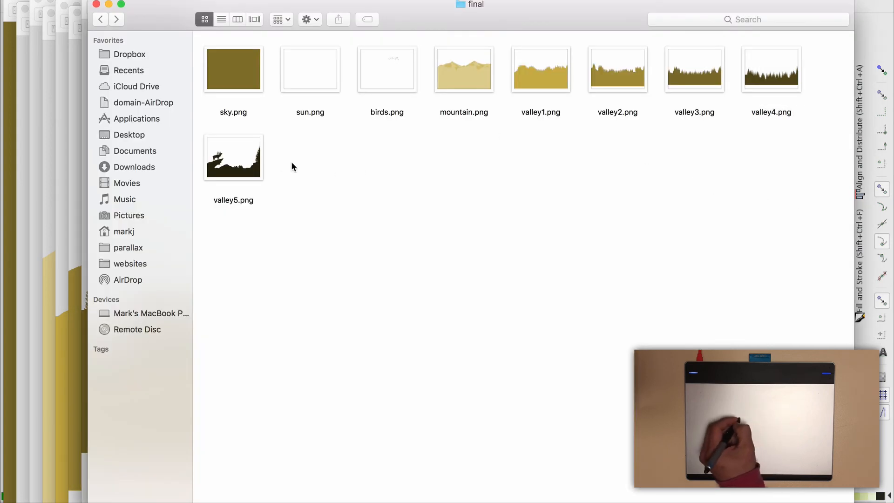
double_click(255, 166)
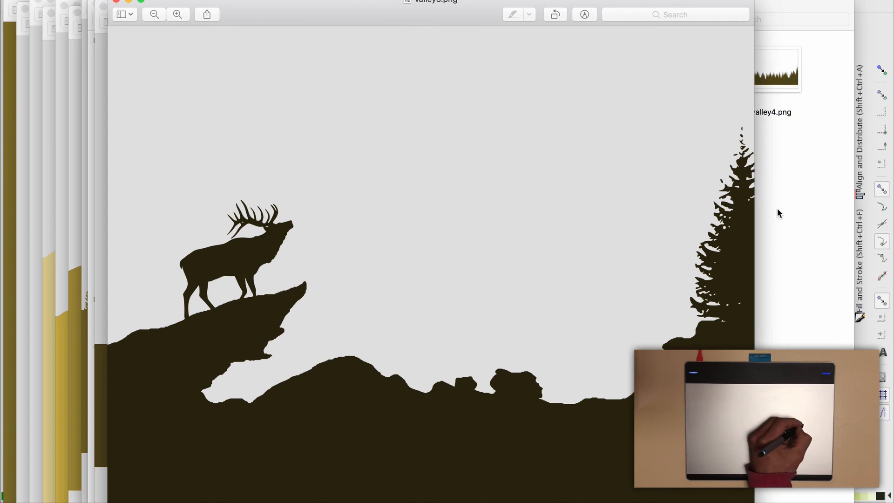